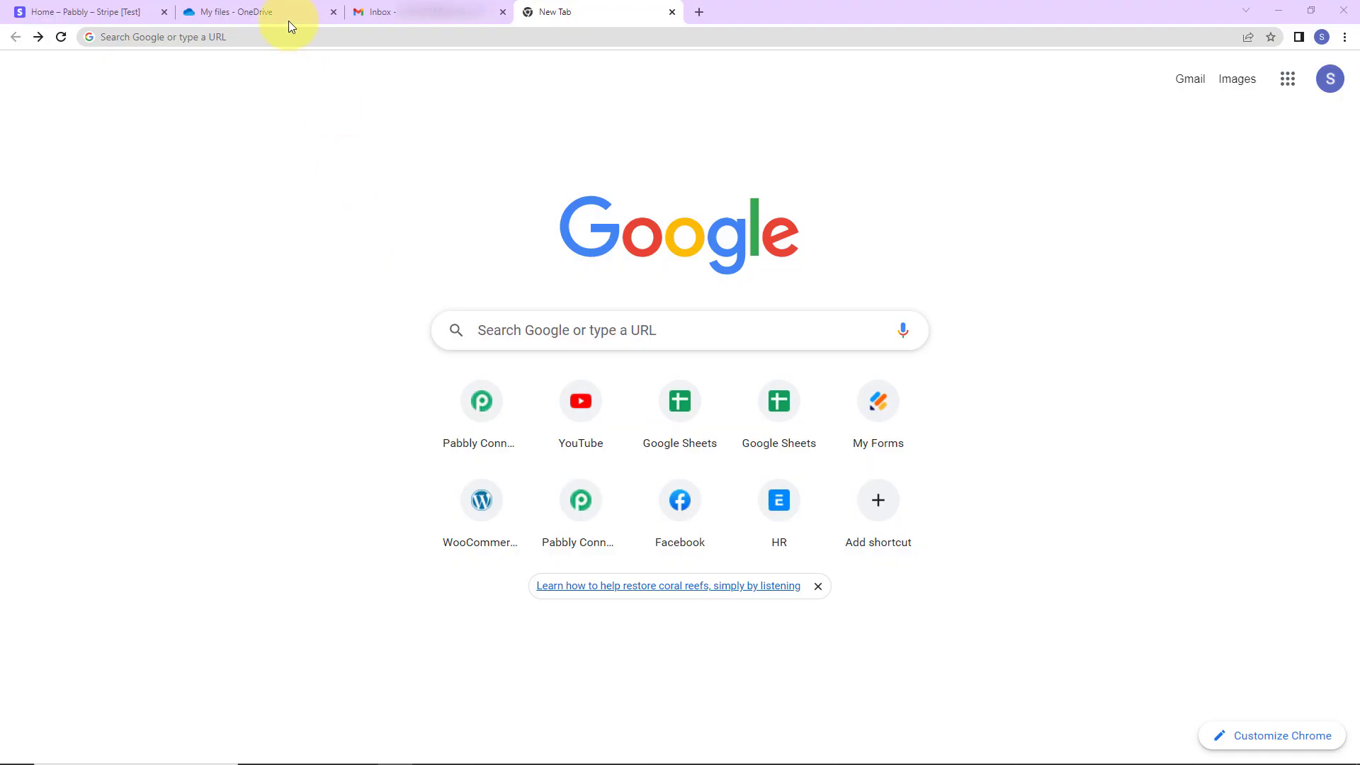
Go to the Pabbly Connect website and dismiss the offer popup
click(283, 35)
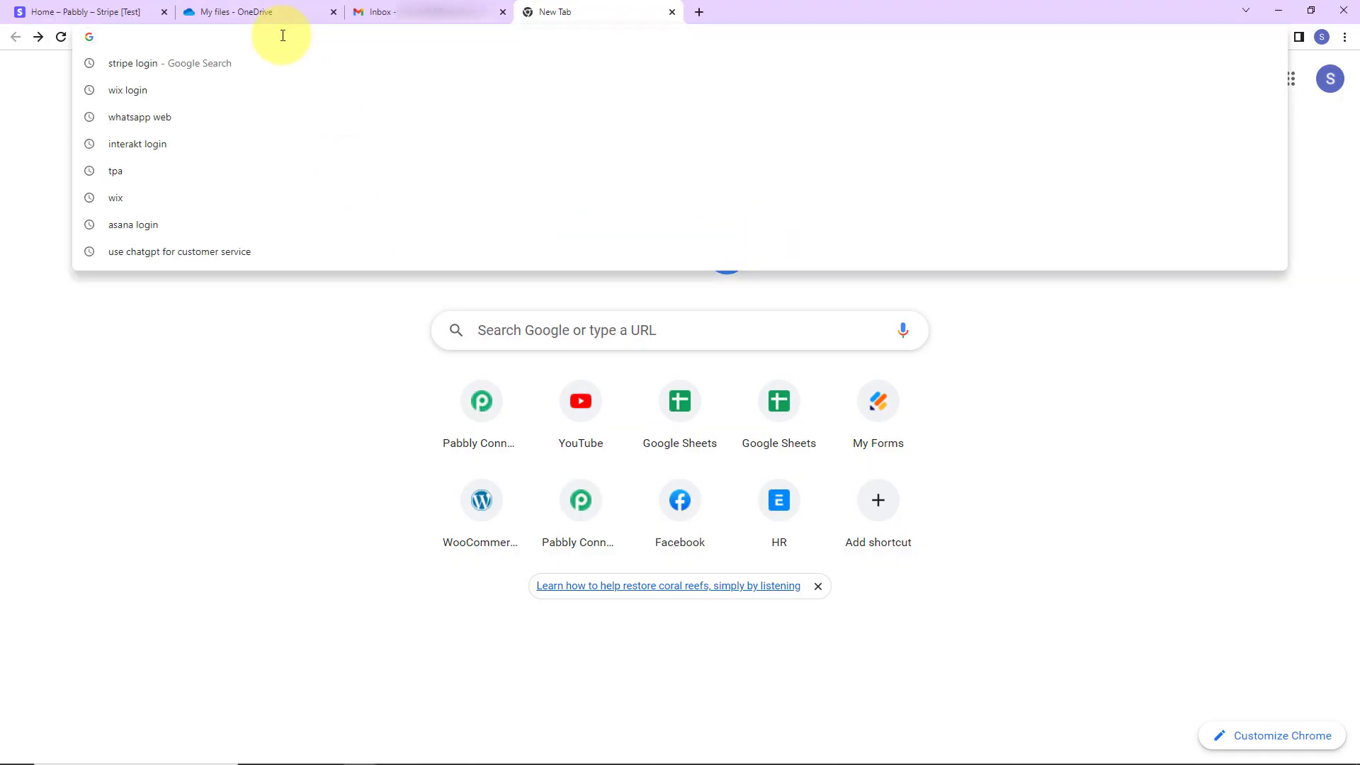
text(pa)
key(Return)
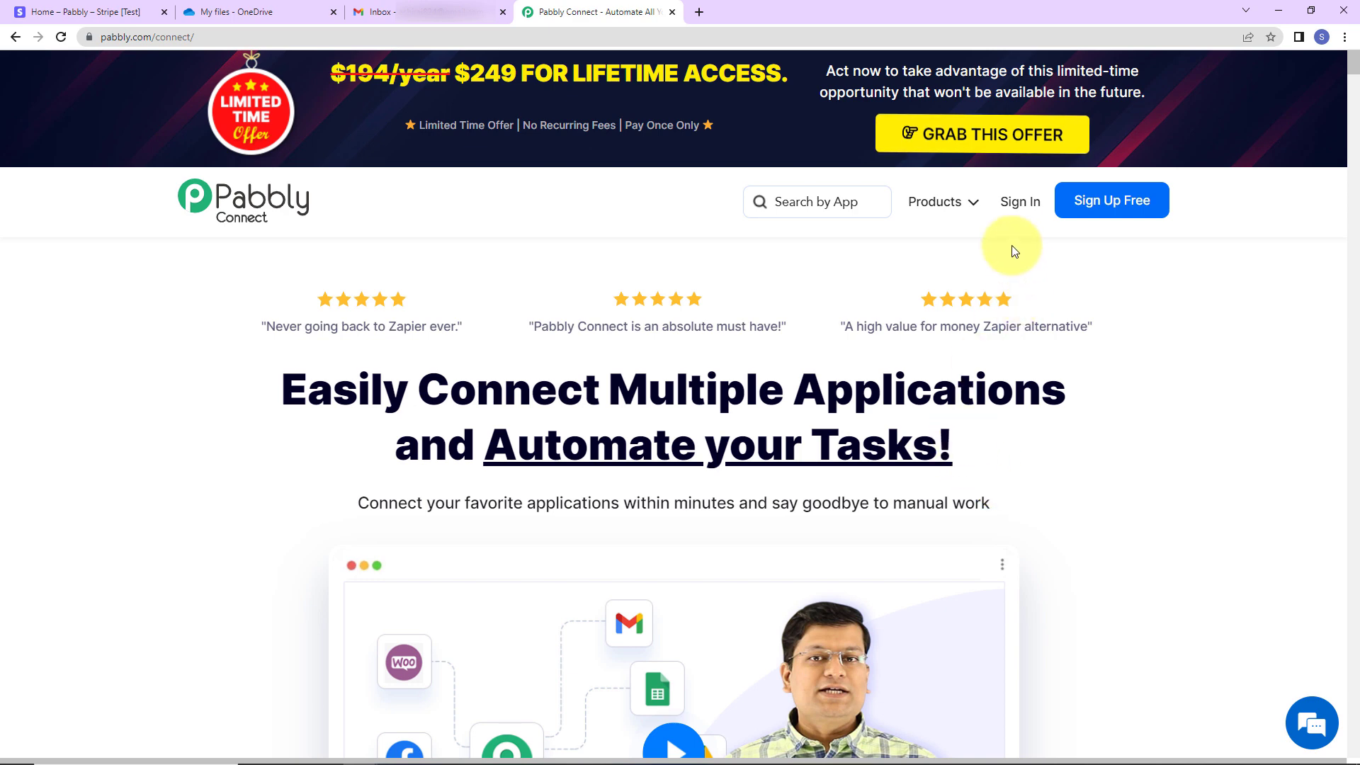
mouse_move(156, 761)
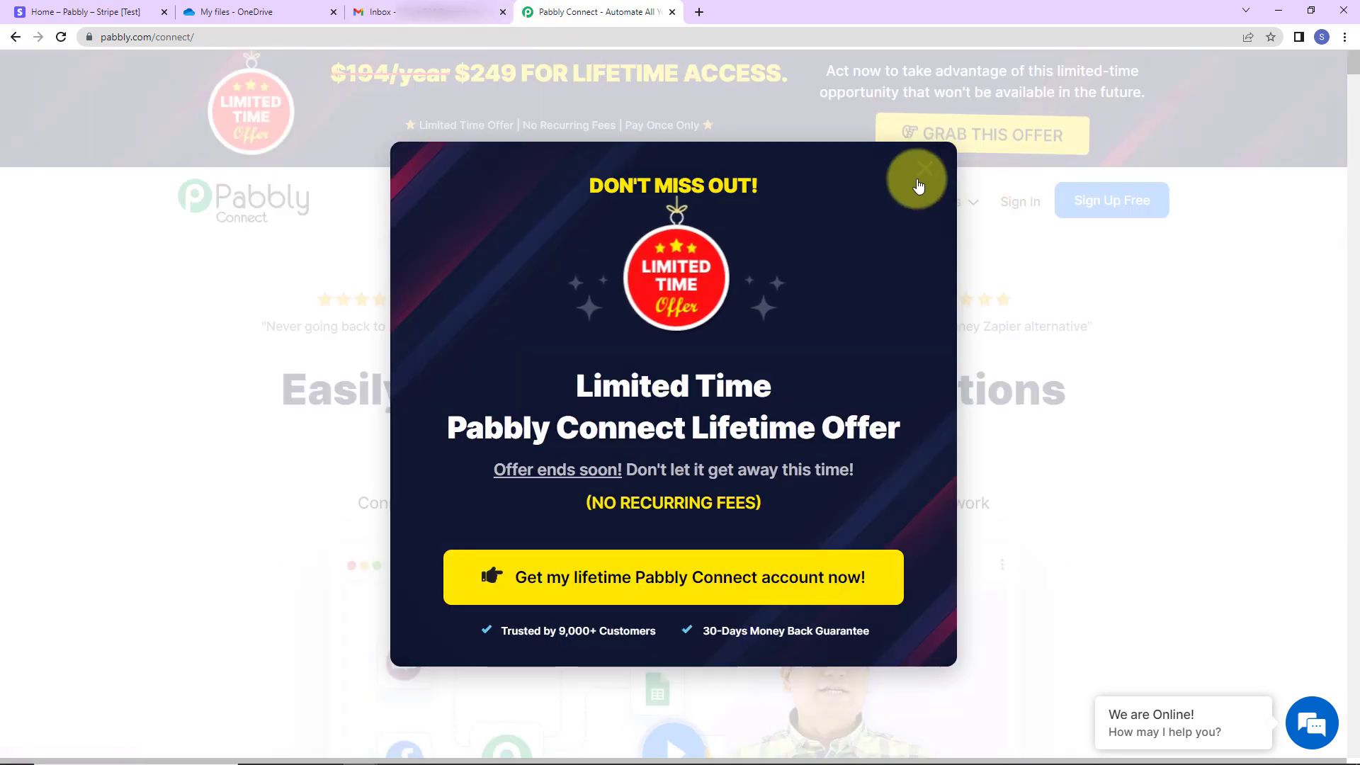
click(922, 175)
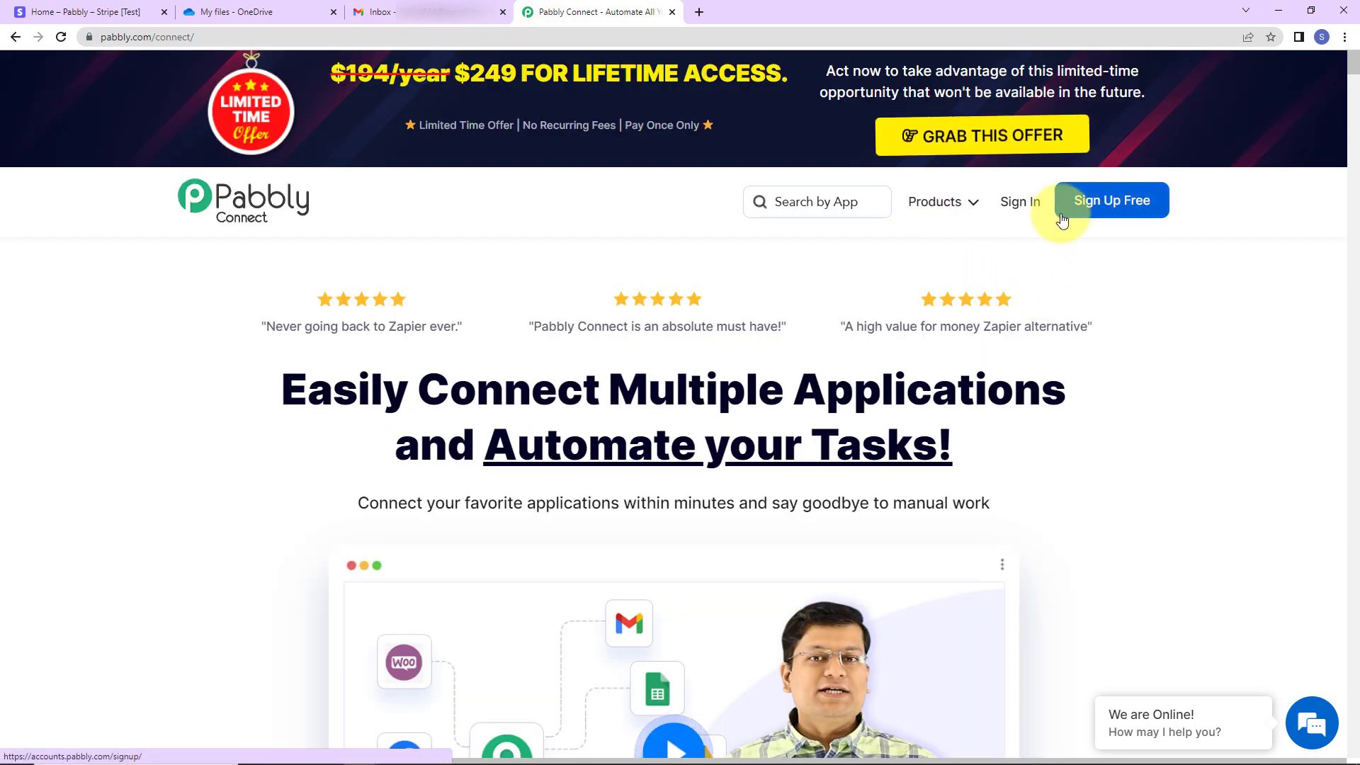
Sign in, open the Pabbly Connect app, and start a new workflow
click(1020, 204)
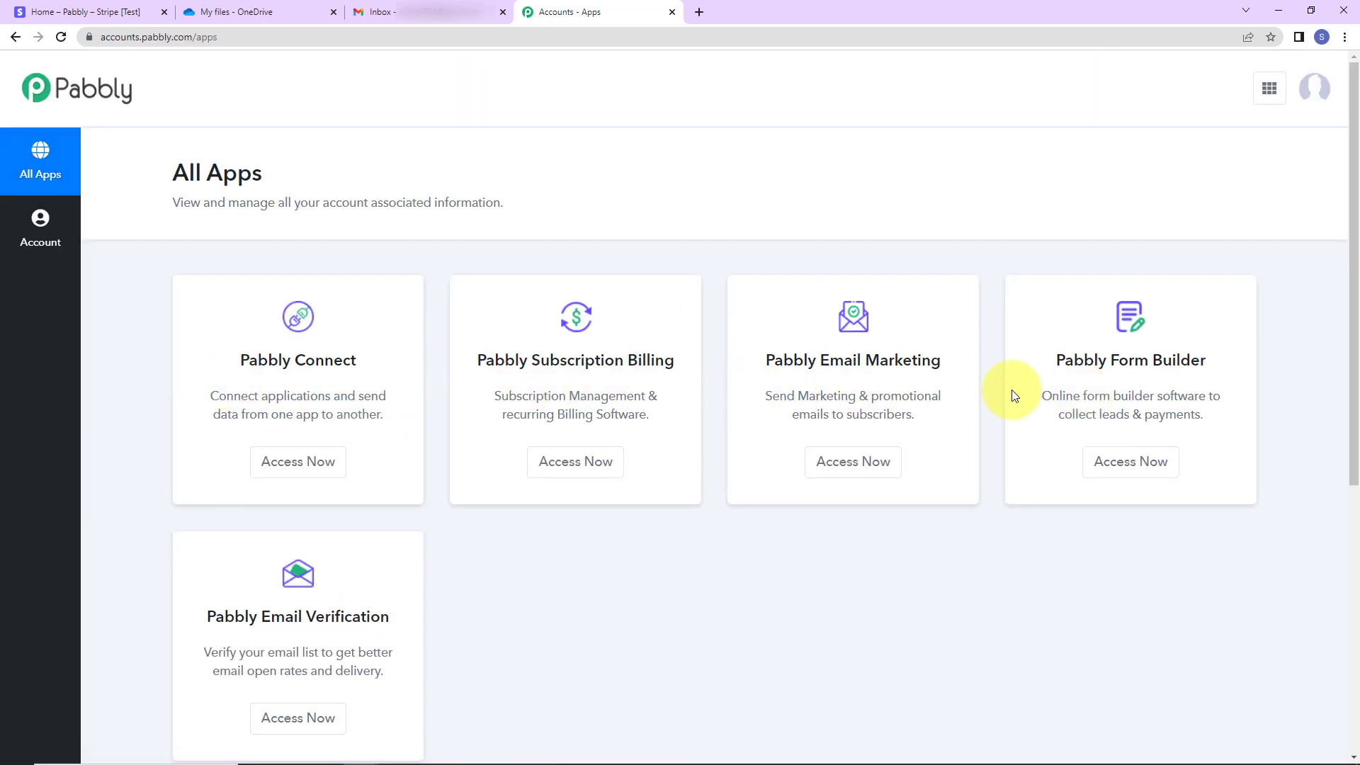
click(315, 481)
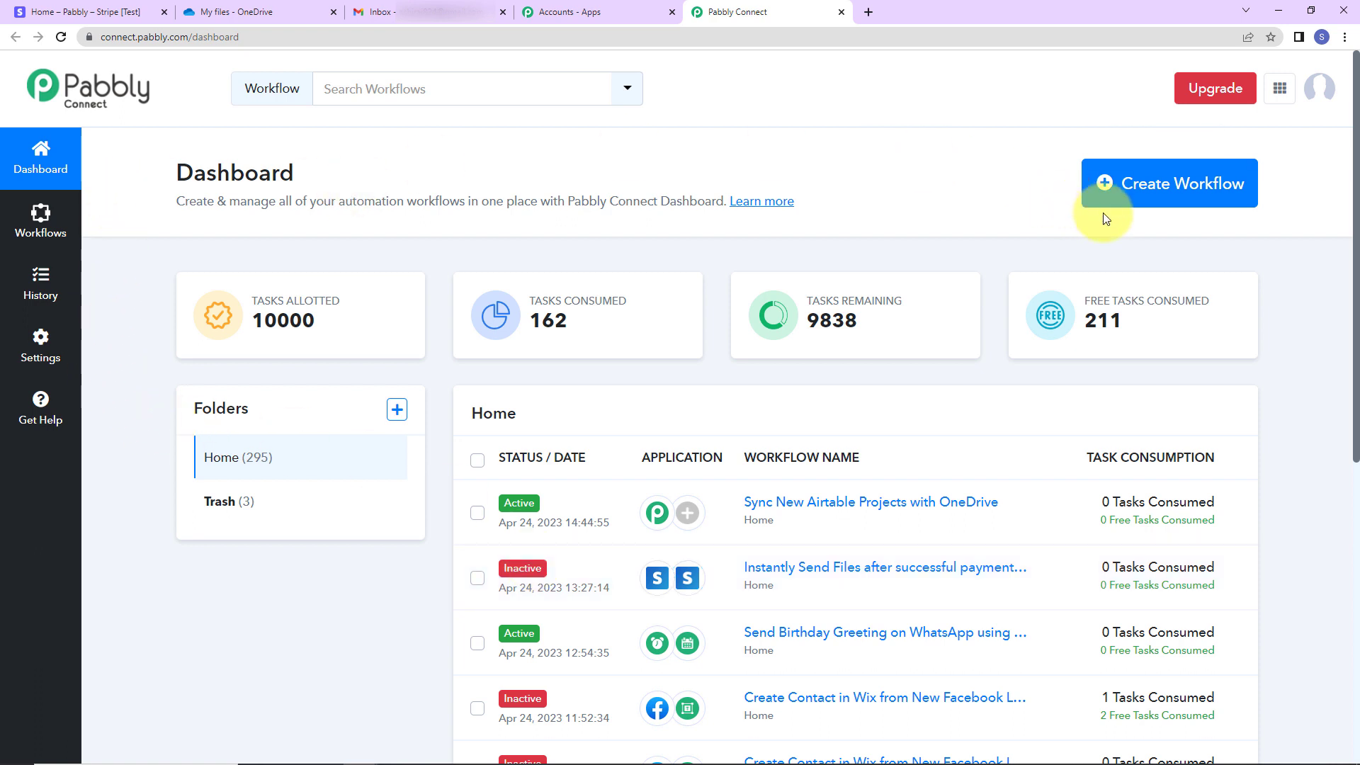
click(1147, 187)
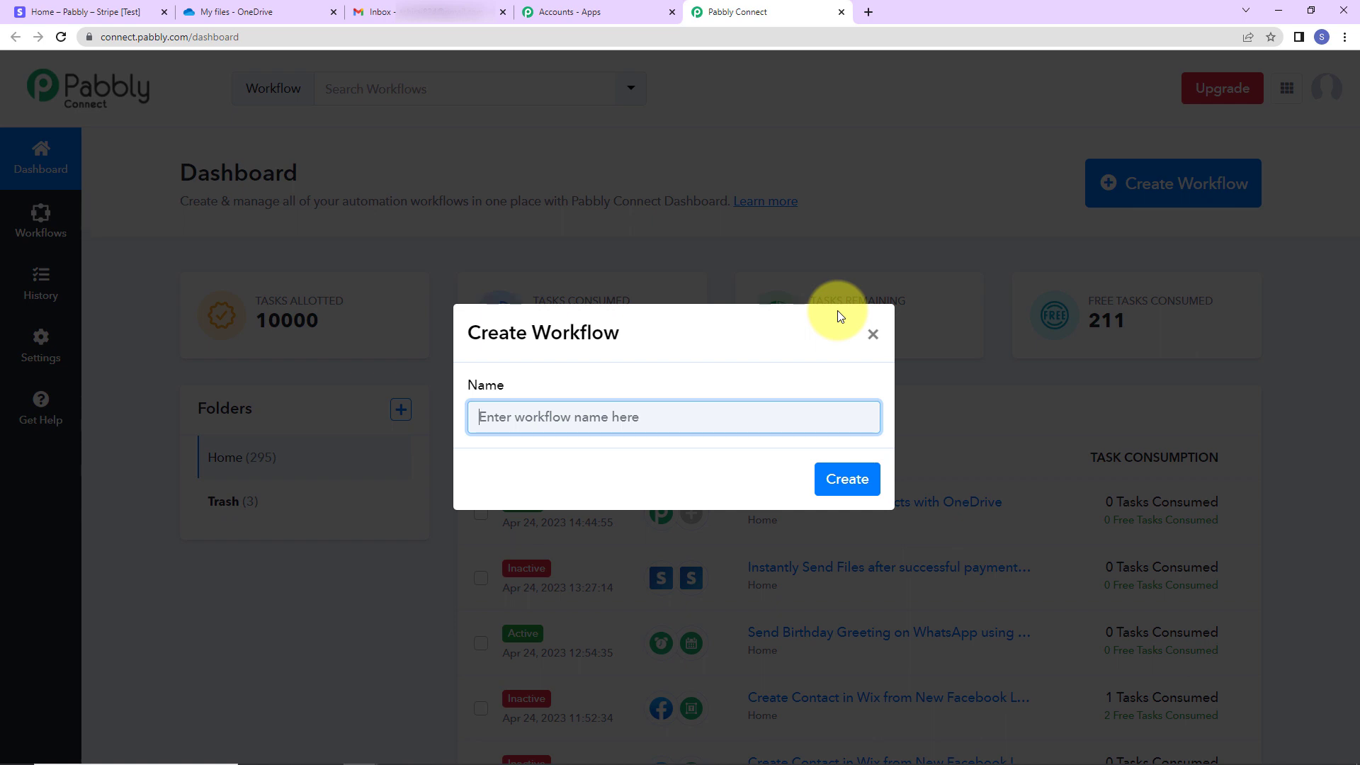
Create the workflow 'Email OneDrive Files after Successful Stripe Payments'
text(Email OneDrive Files after Successful Stripe Payments)
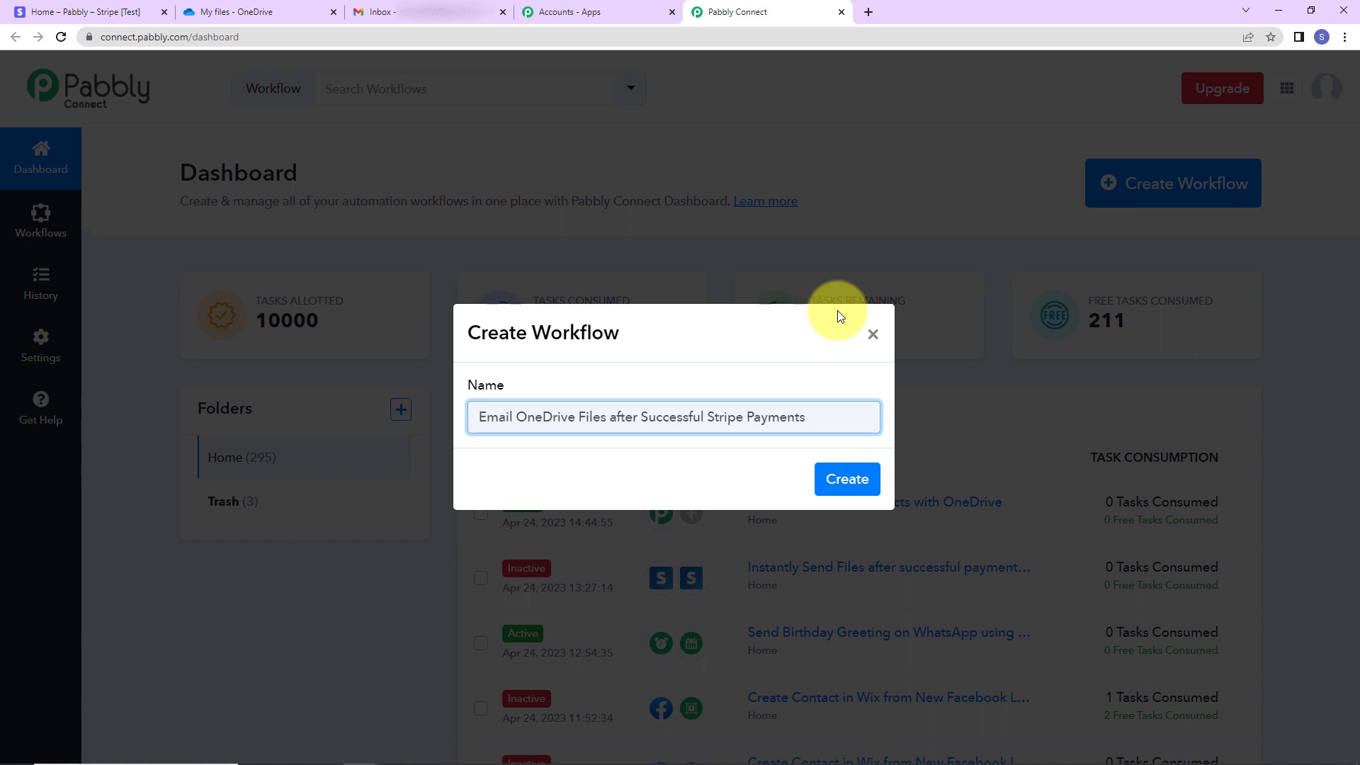
click(847, 488)
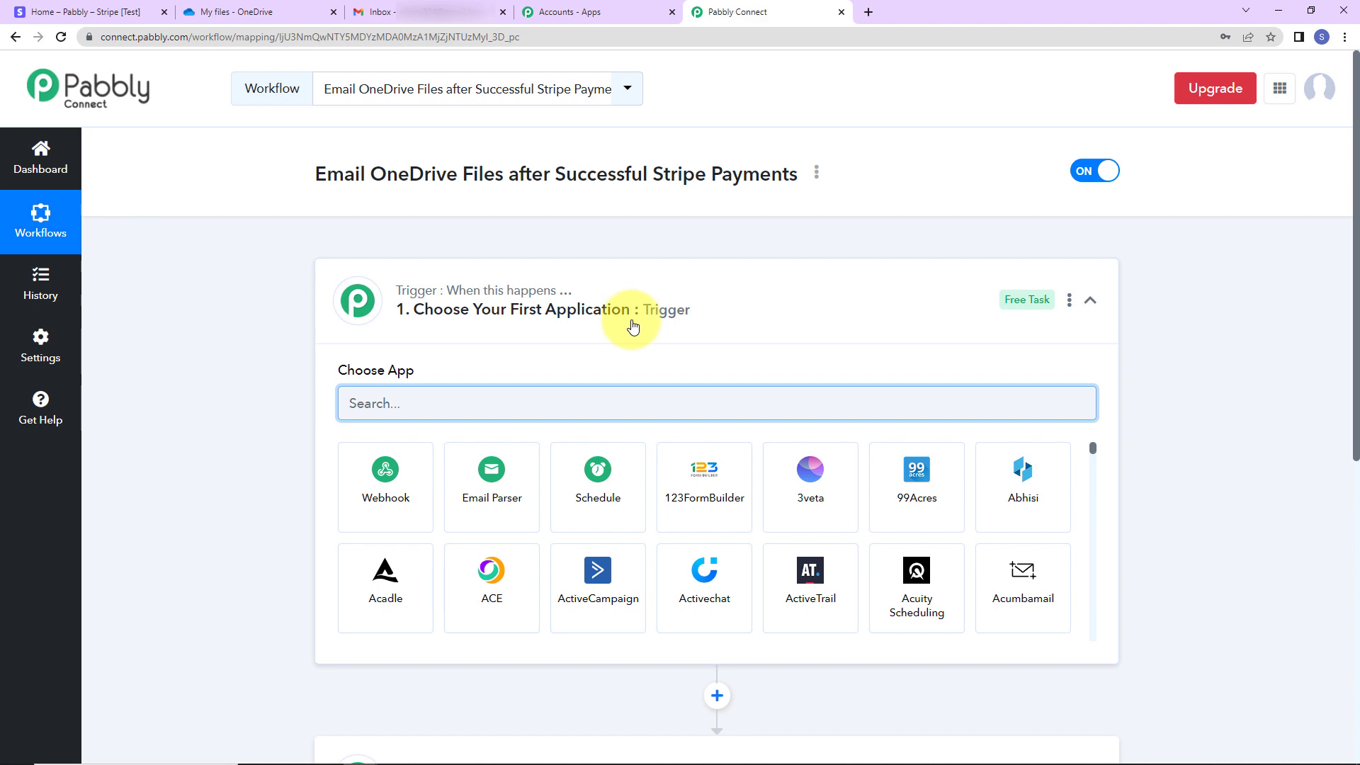
scroll(629, 333, down, 5)
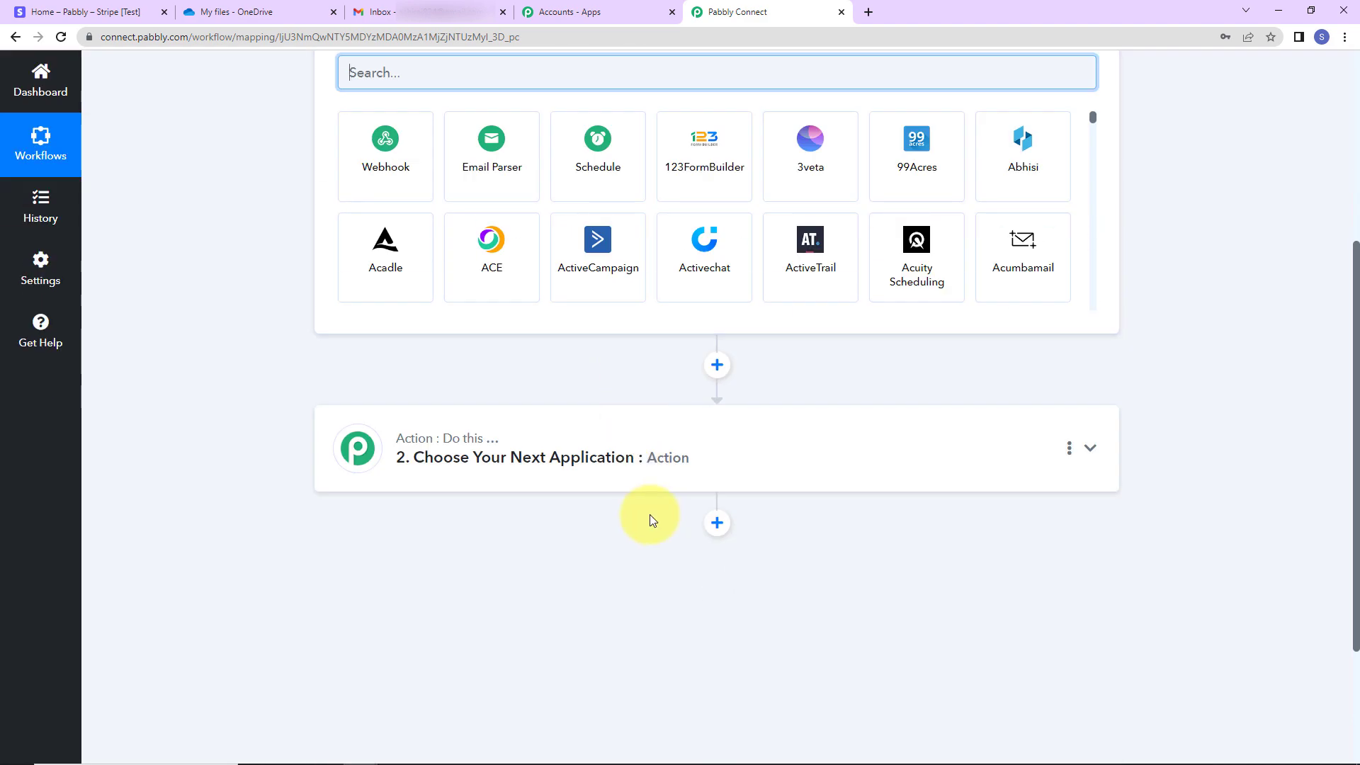
scroll(649, 514, up, 2)
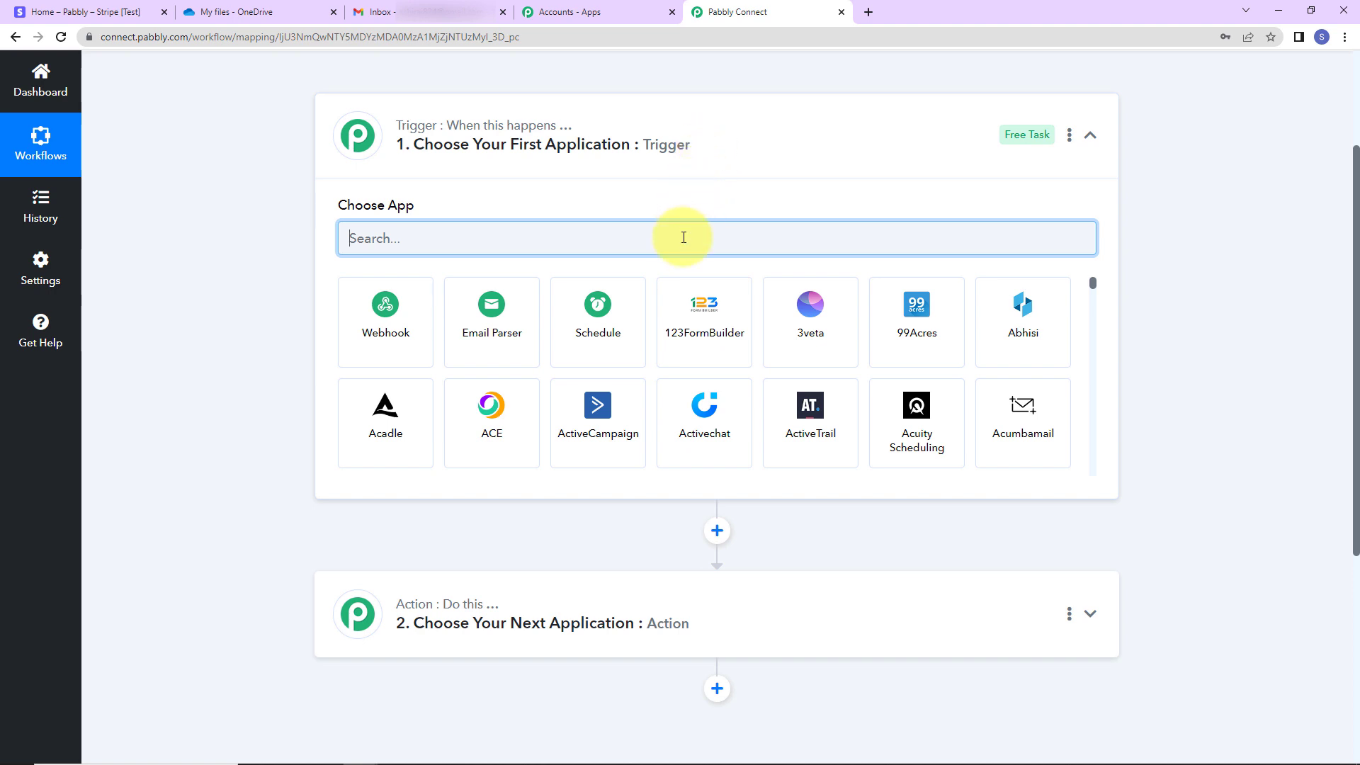
Set the trigger to Stripe New Charge and copy its webhook URL
text(stripe)
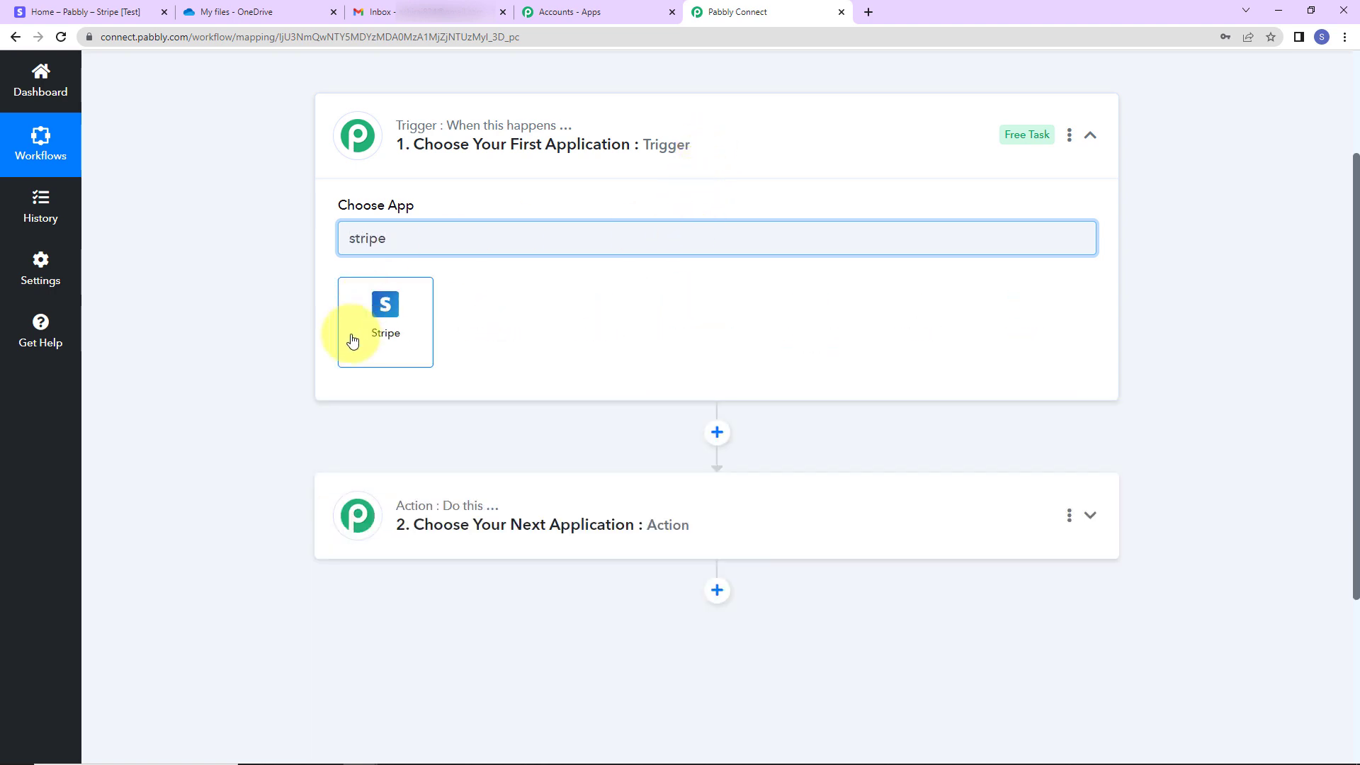
click(352, 342)
click(395, 312)
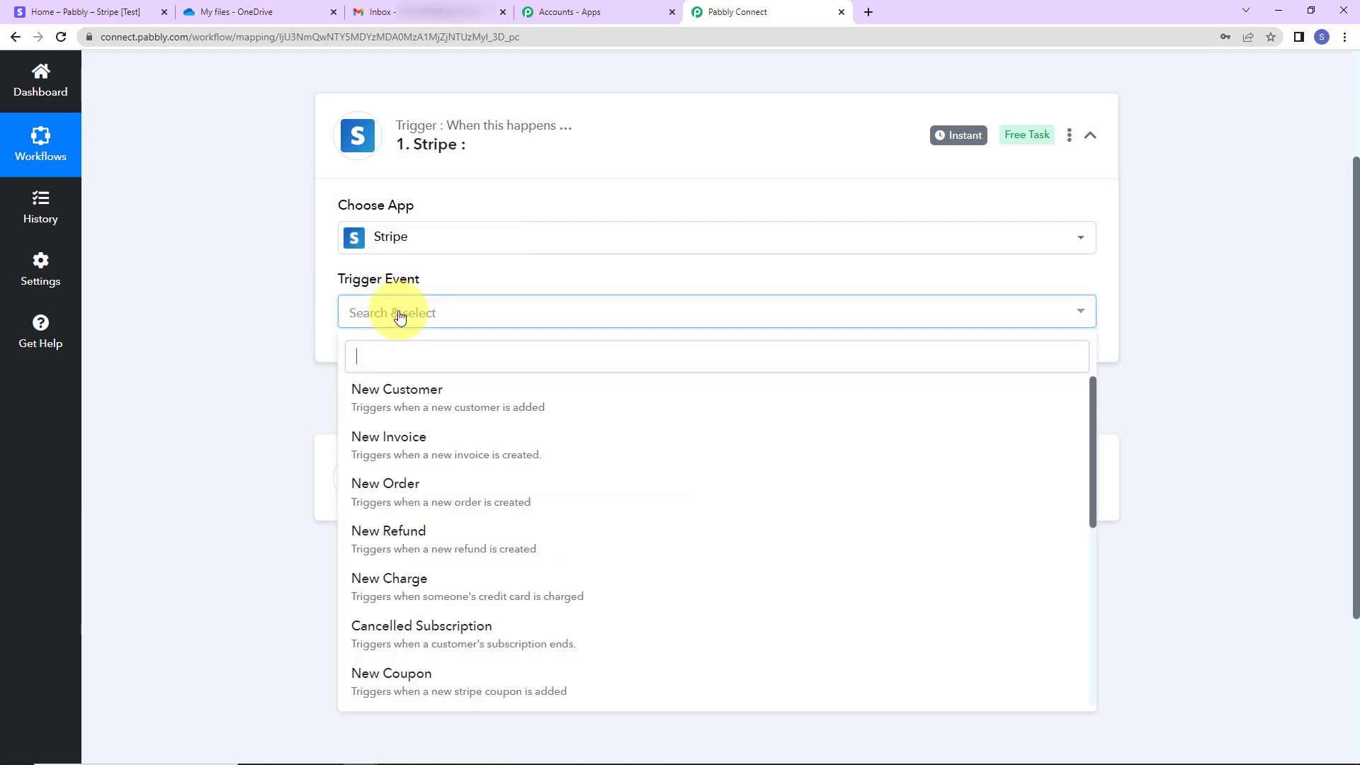
click(431, 577)
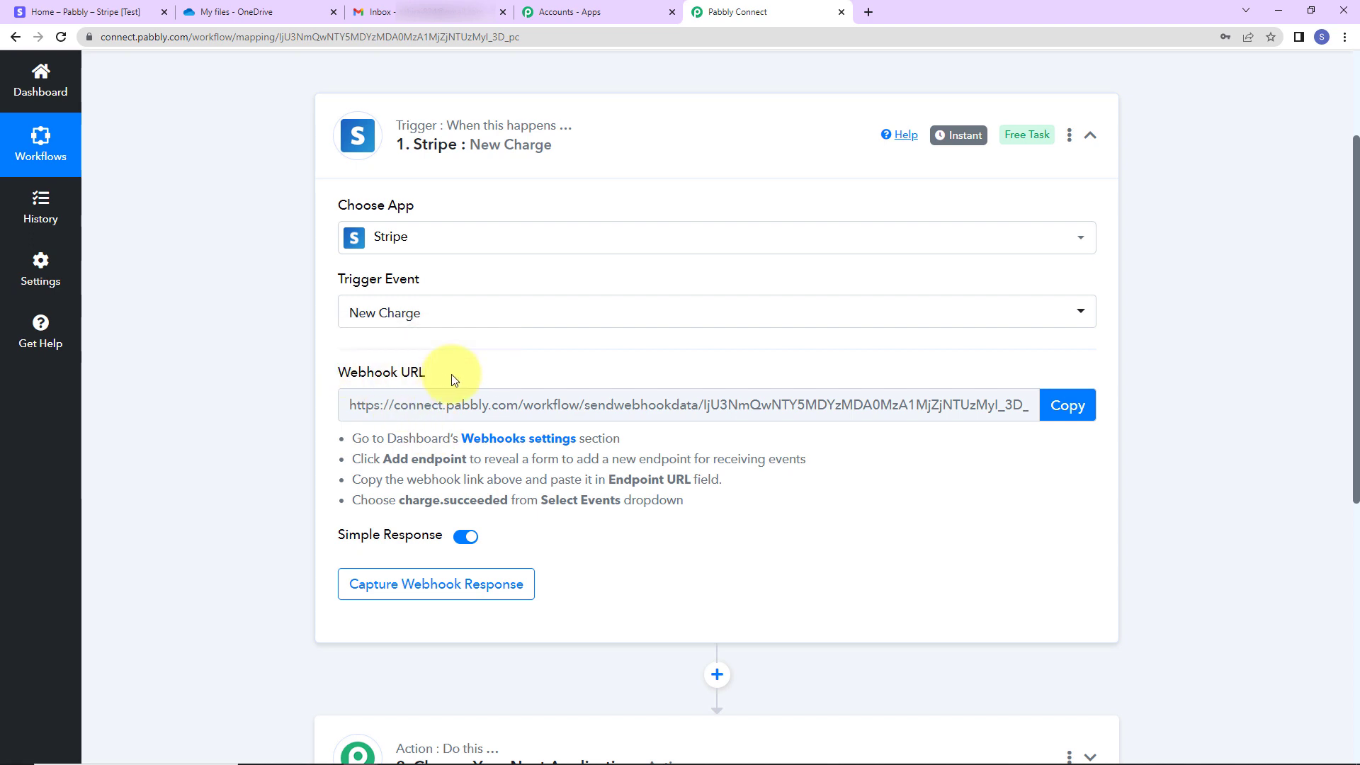
click(1080, 406)
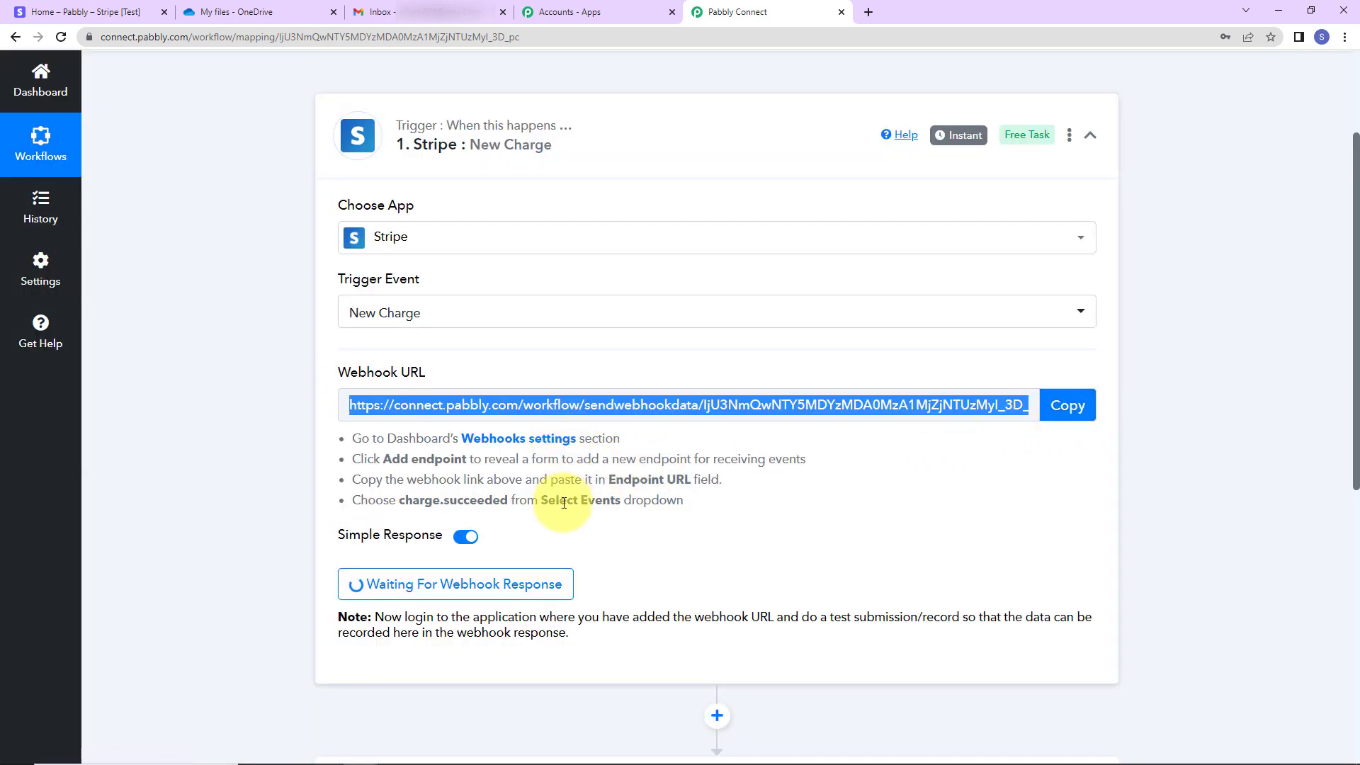
Start a new Stripe webhook endpoint using the pasted Pabbly webhook URL
click(69, 14)
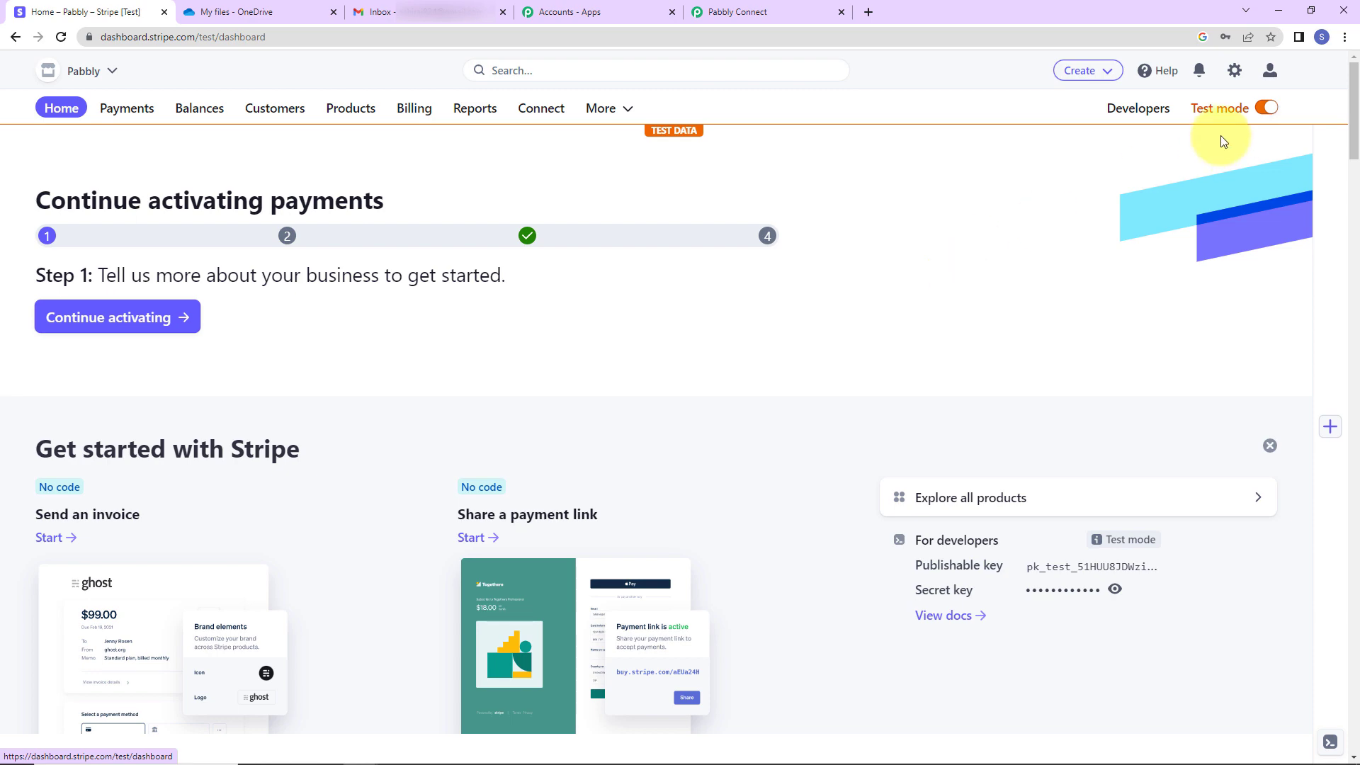
click(1147, 114)
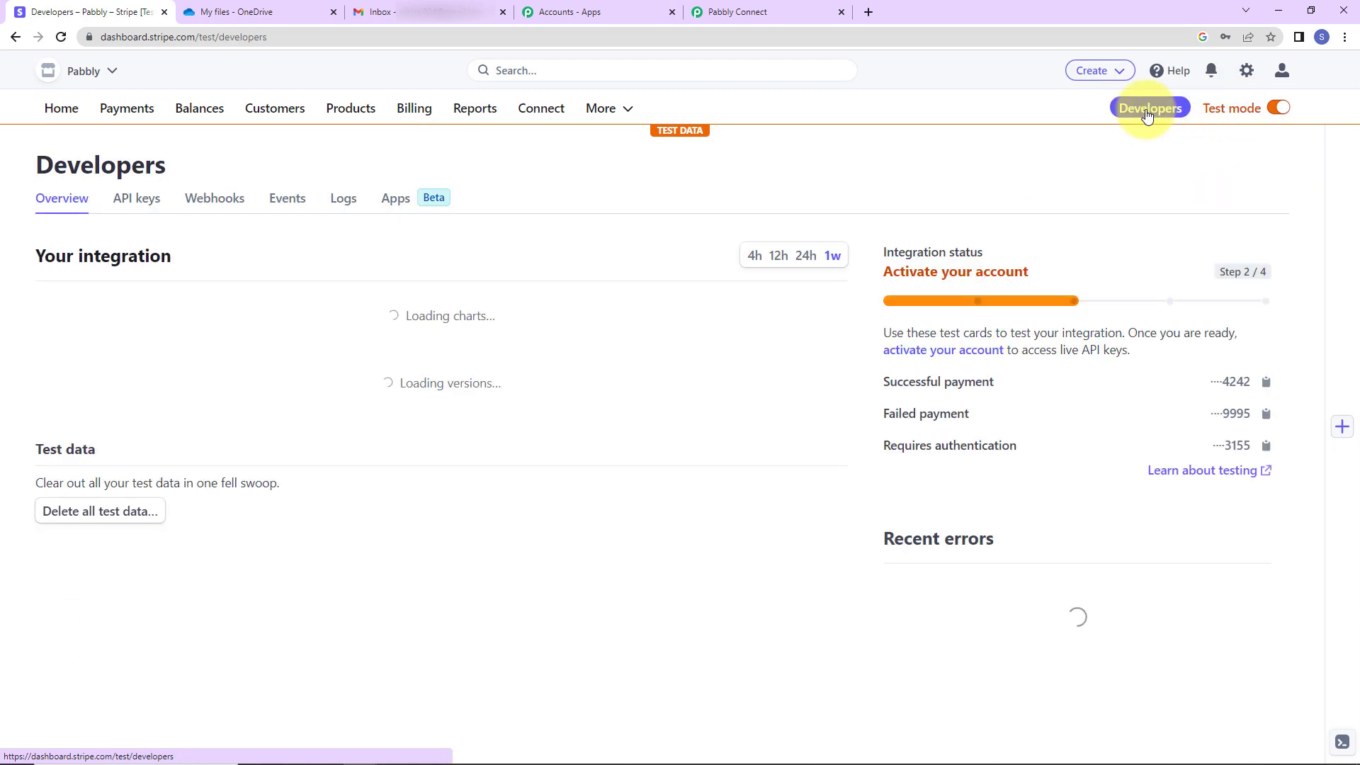
click(198, 206)
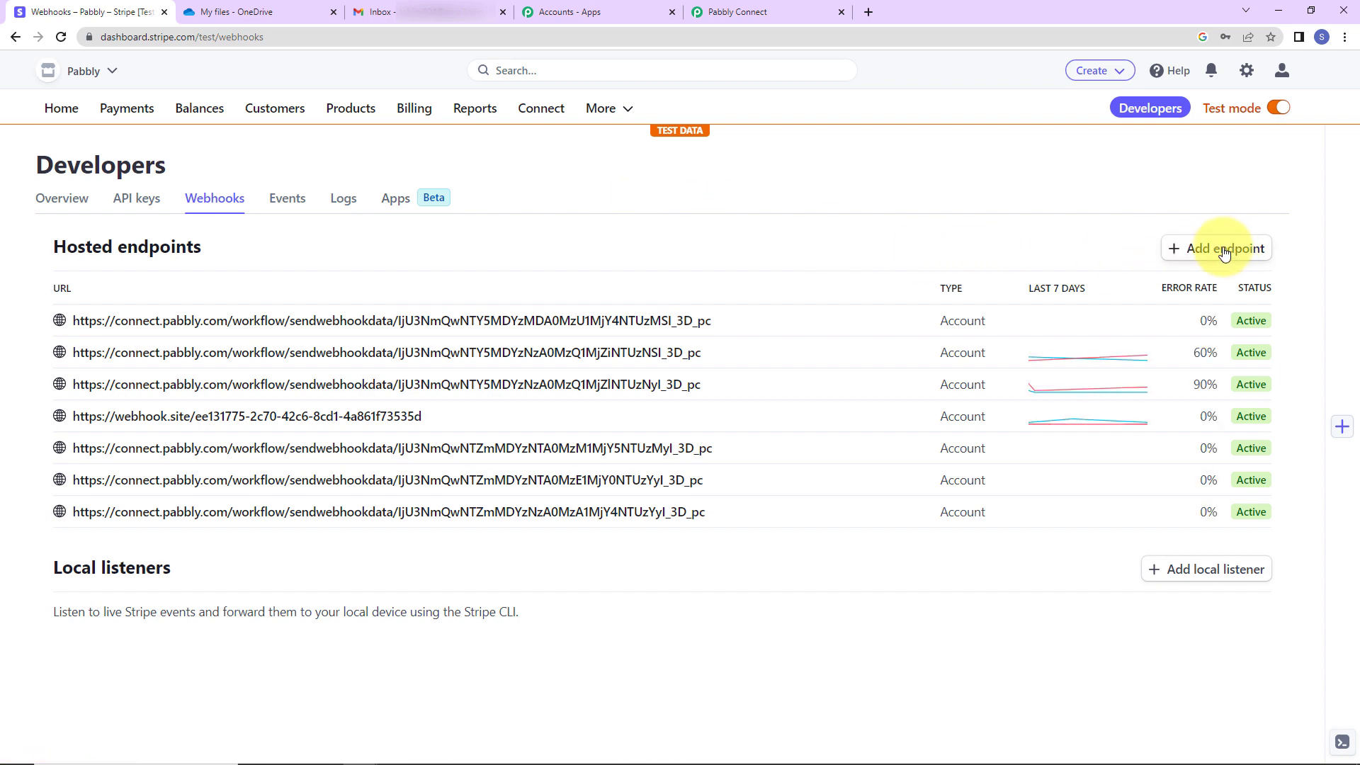
click(1224, 253)
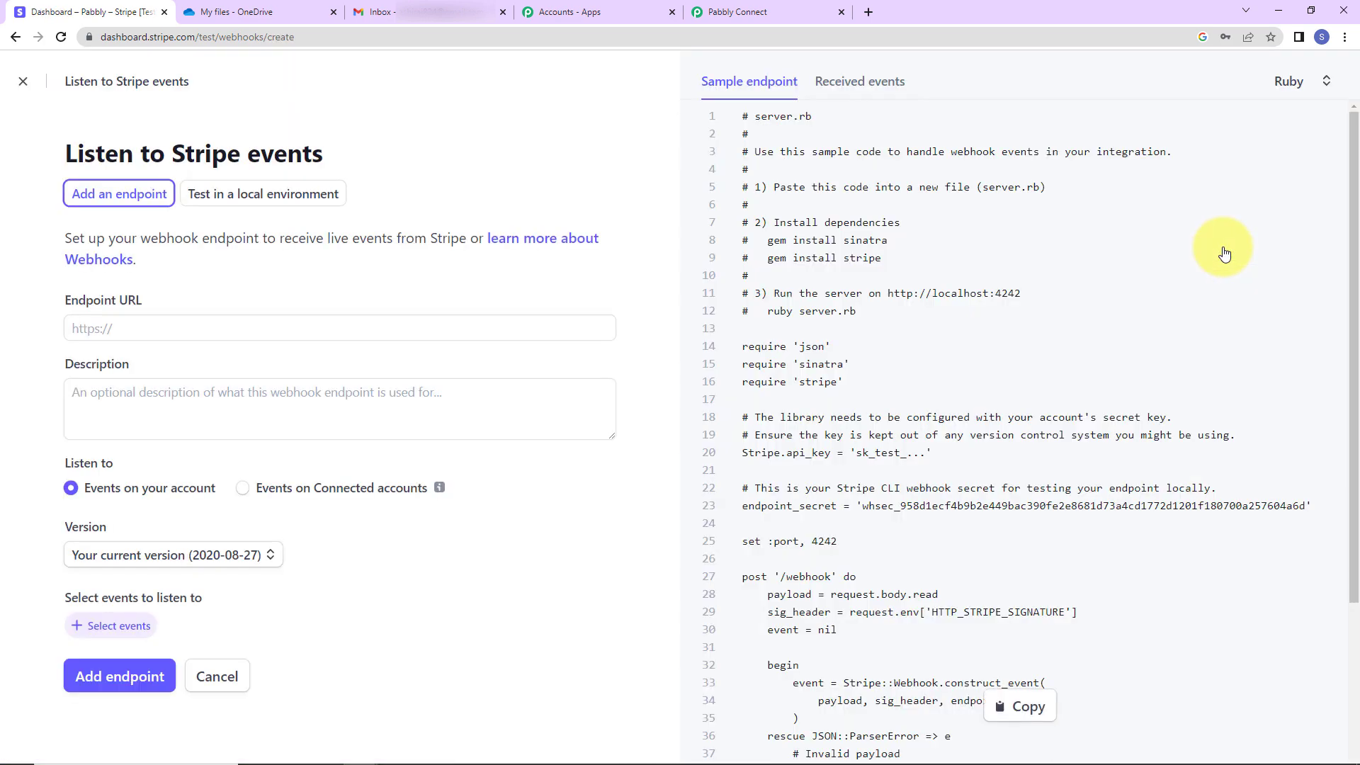
click(122, 342)
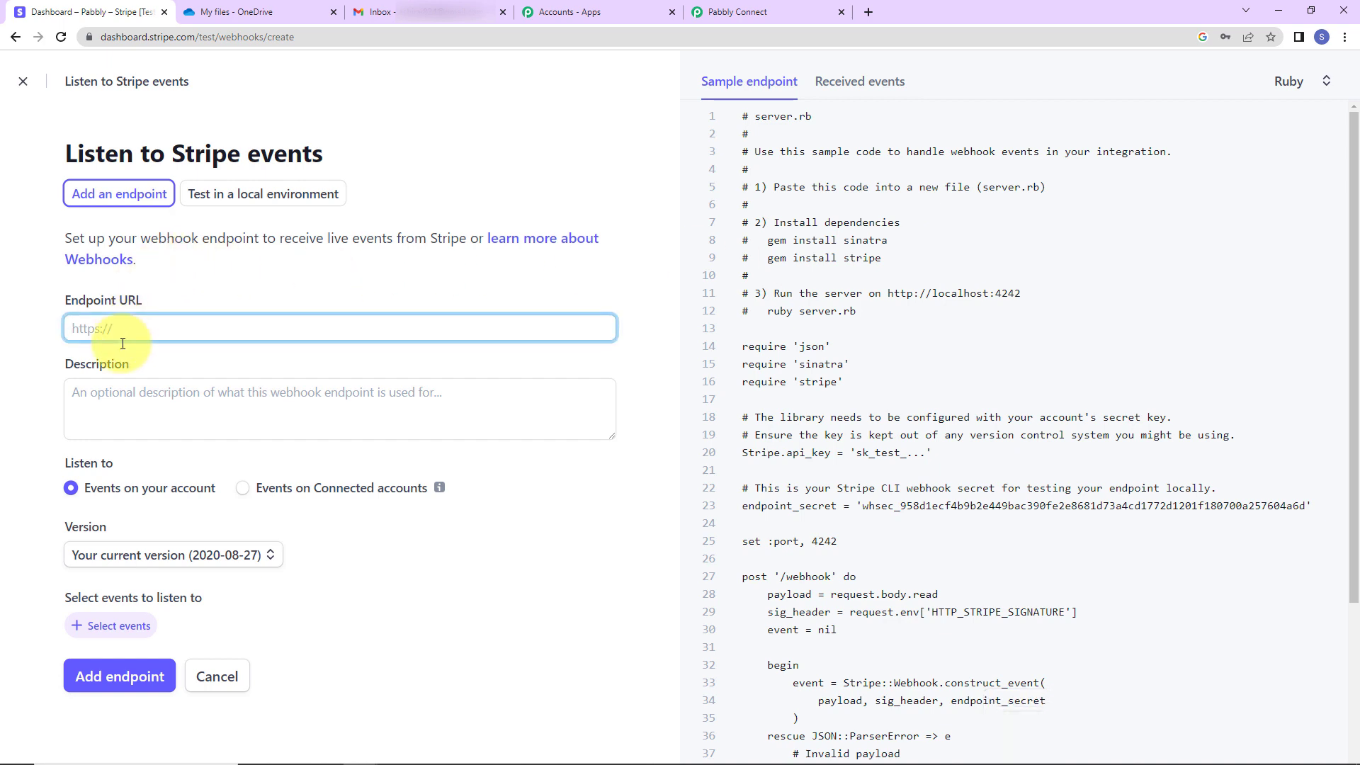
key(ctrl+v)
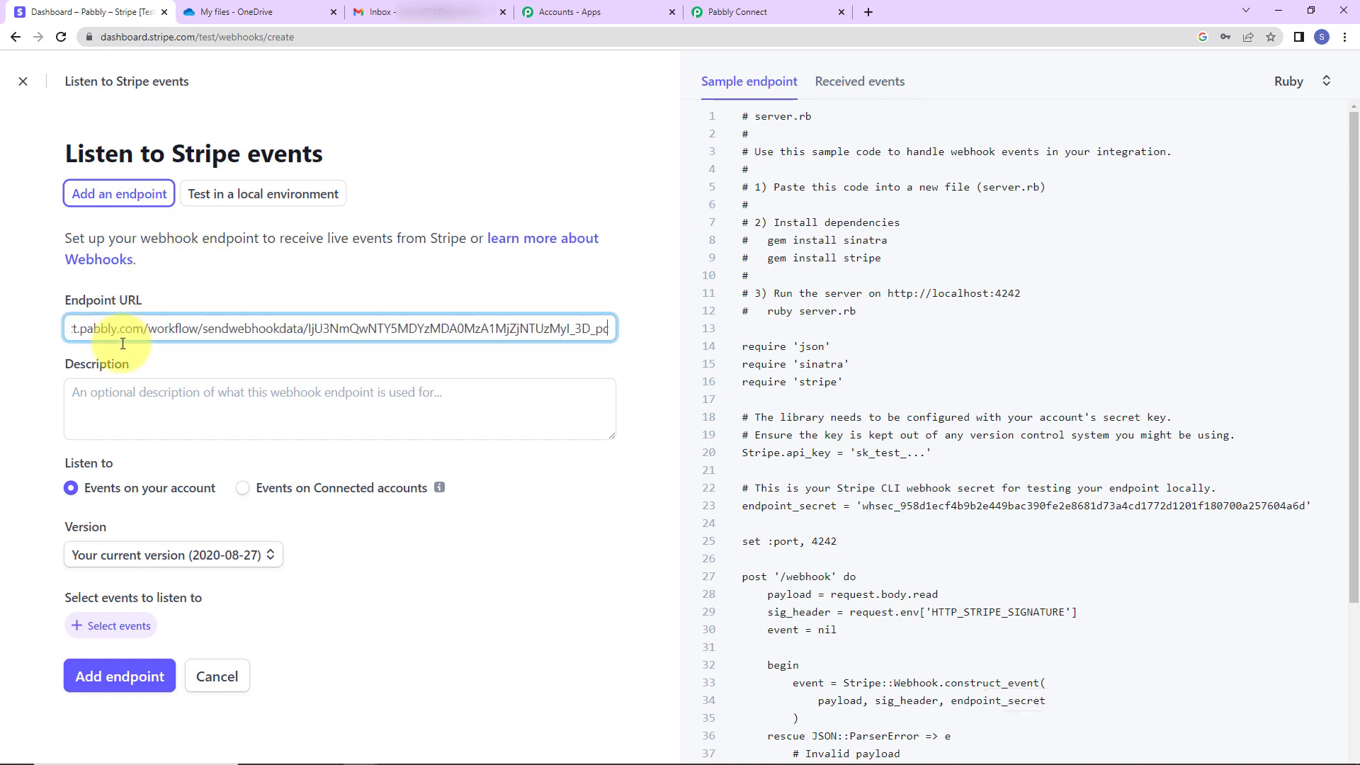
click(539, 477)
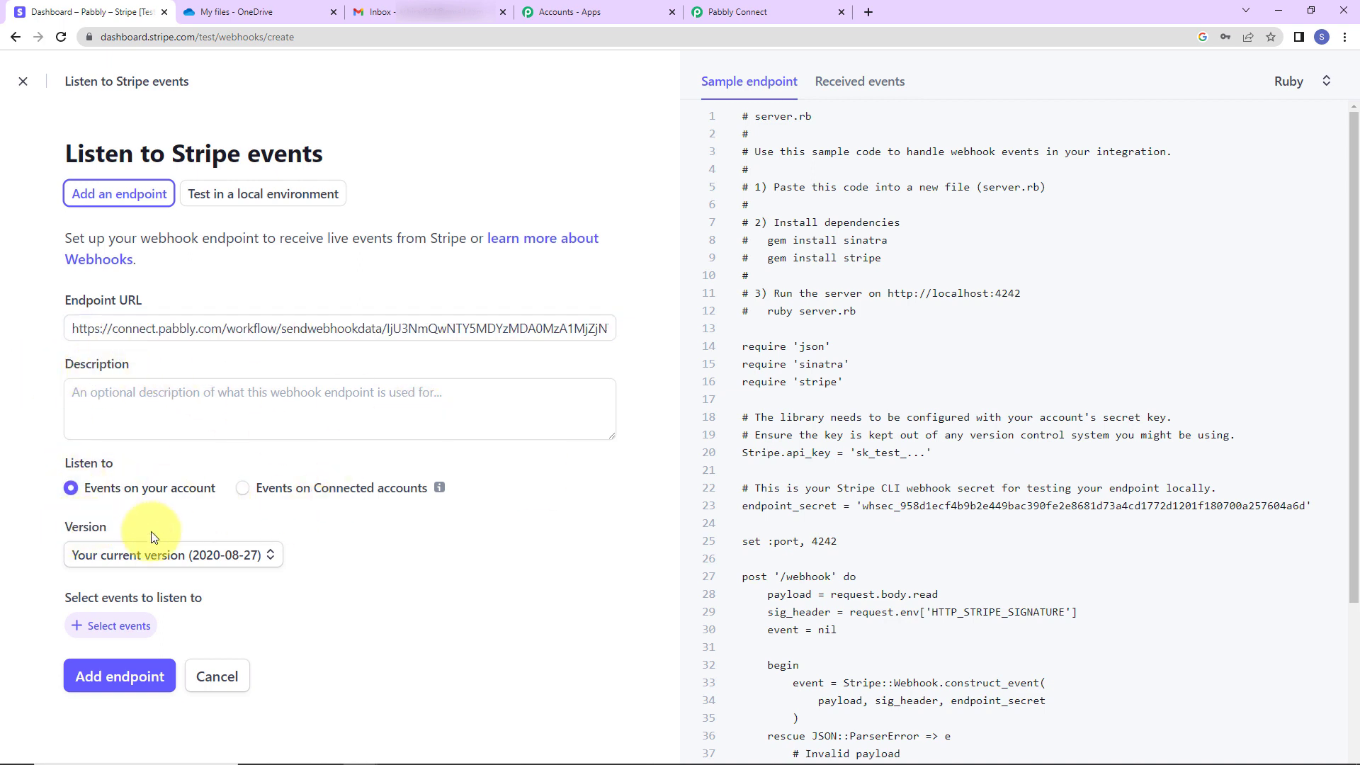
Choose API version 2022-11-15, subscribe to charge.succeeded, and add the endpoint
click(269, 554)
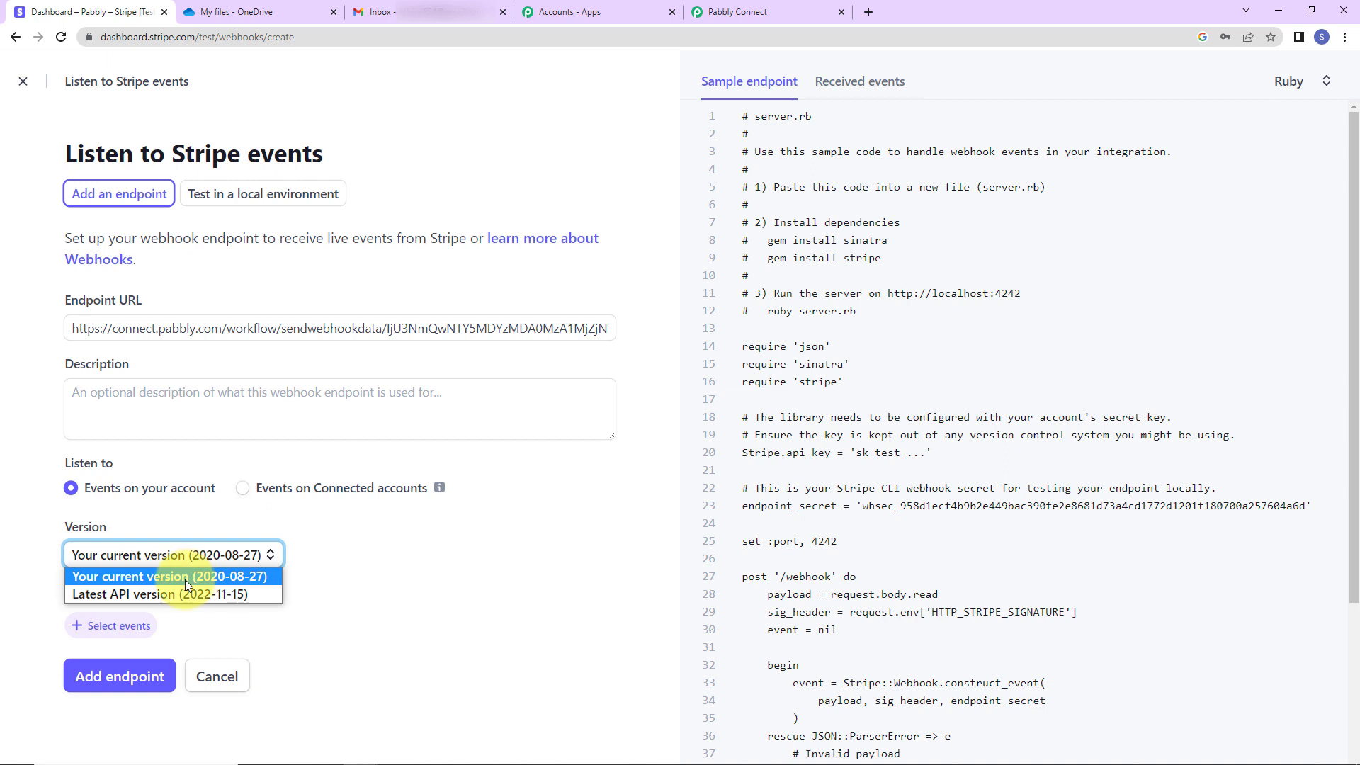
click(118, 597)
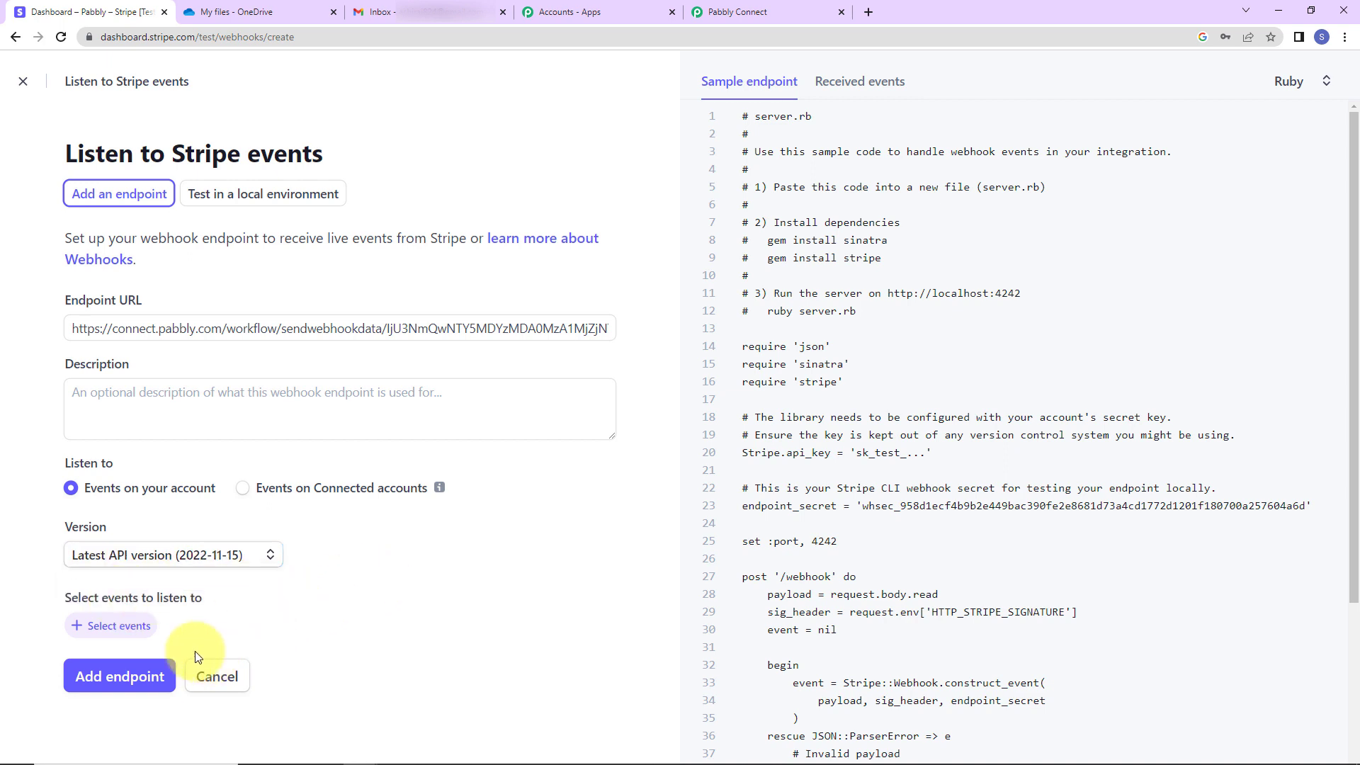
click(99, 626)
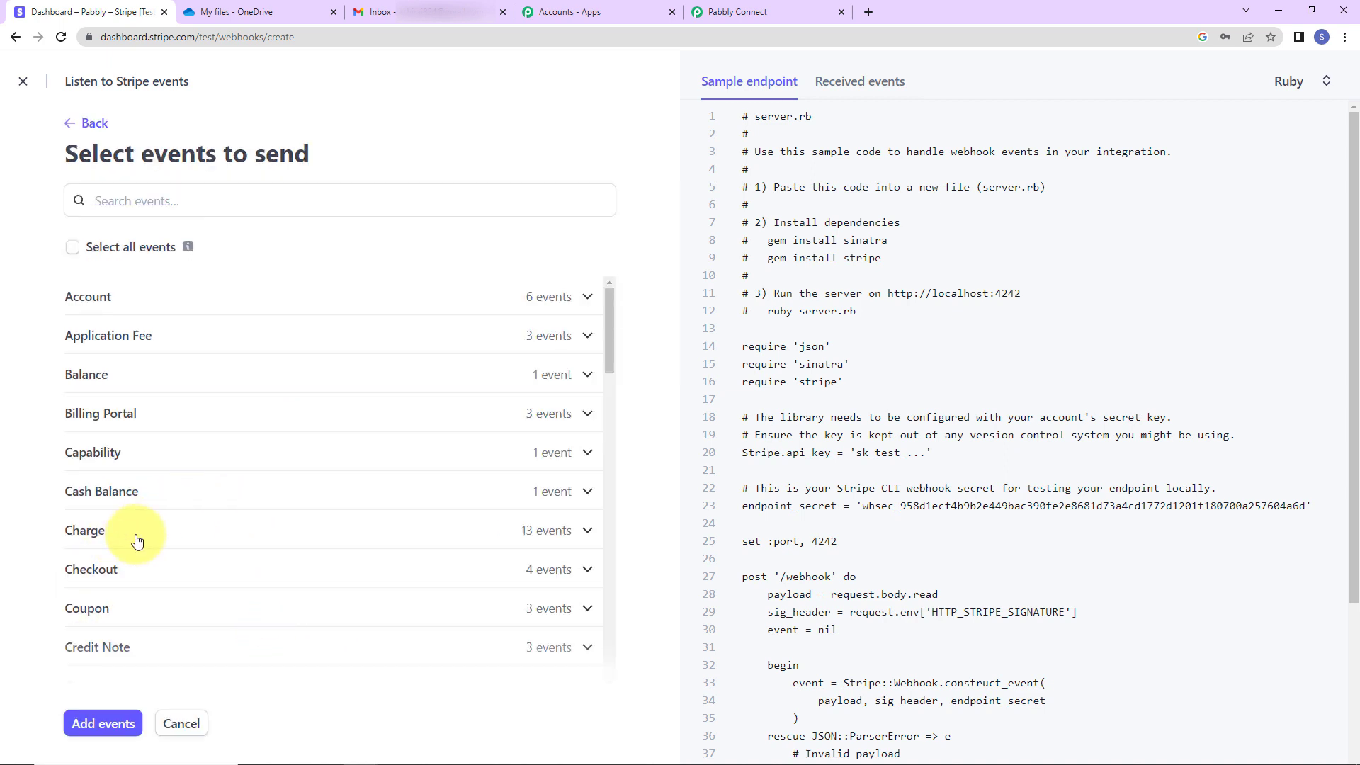
scroll(216, 609, down, 4)
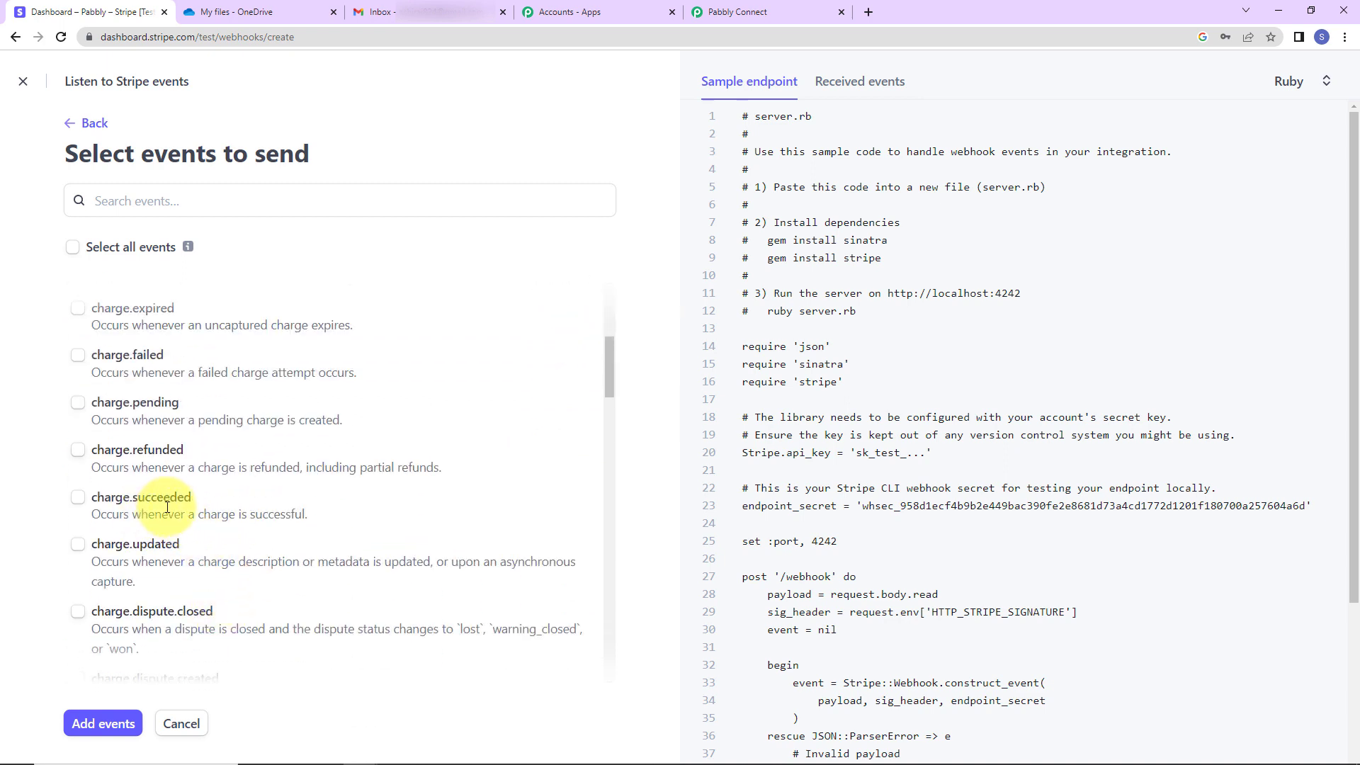
click(78, 497)
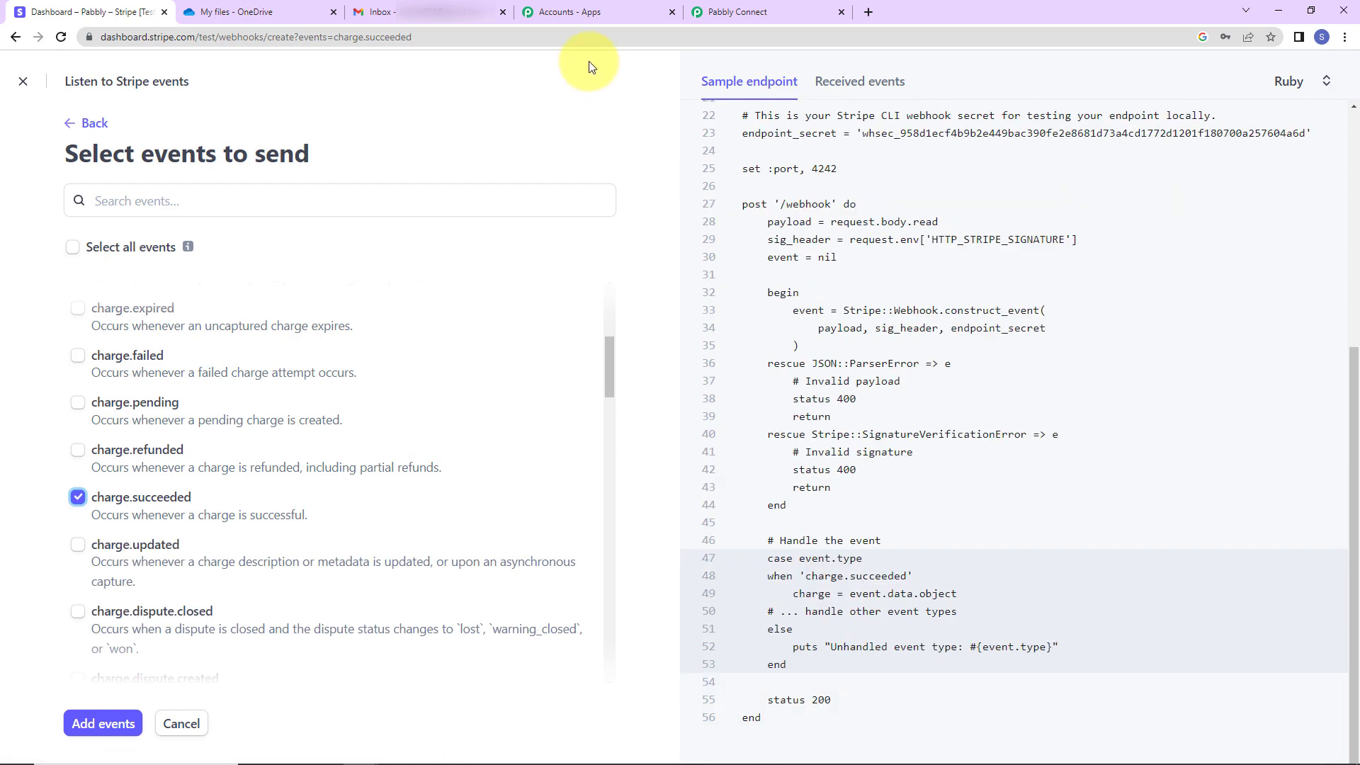
click(736, 12)
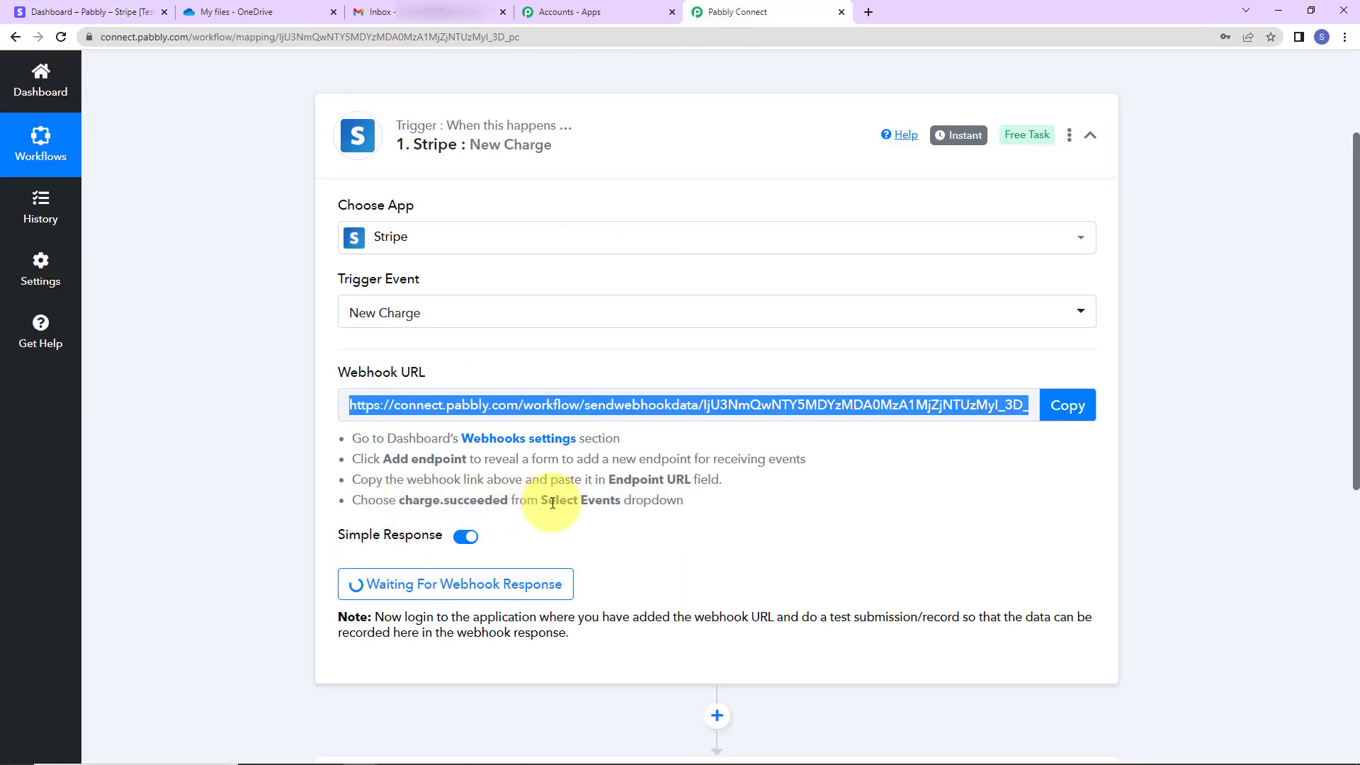
click(95, 12)
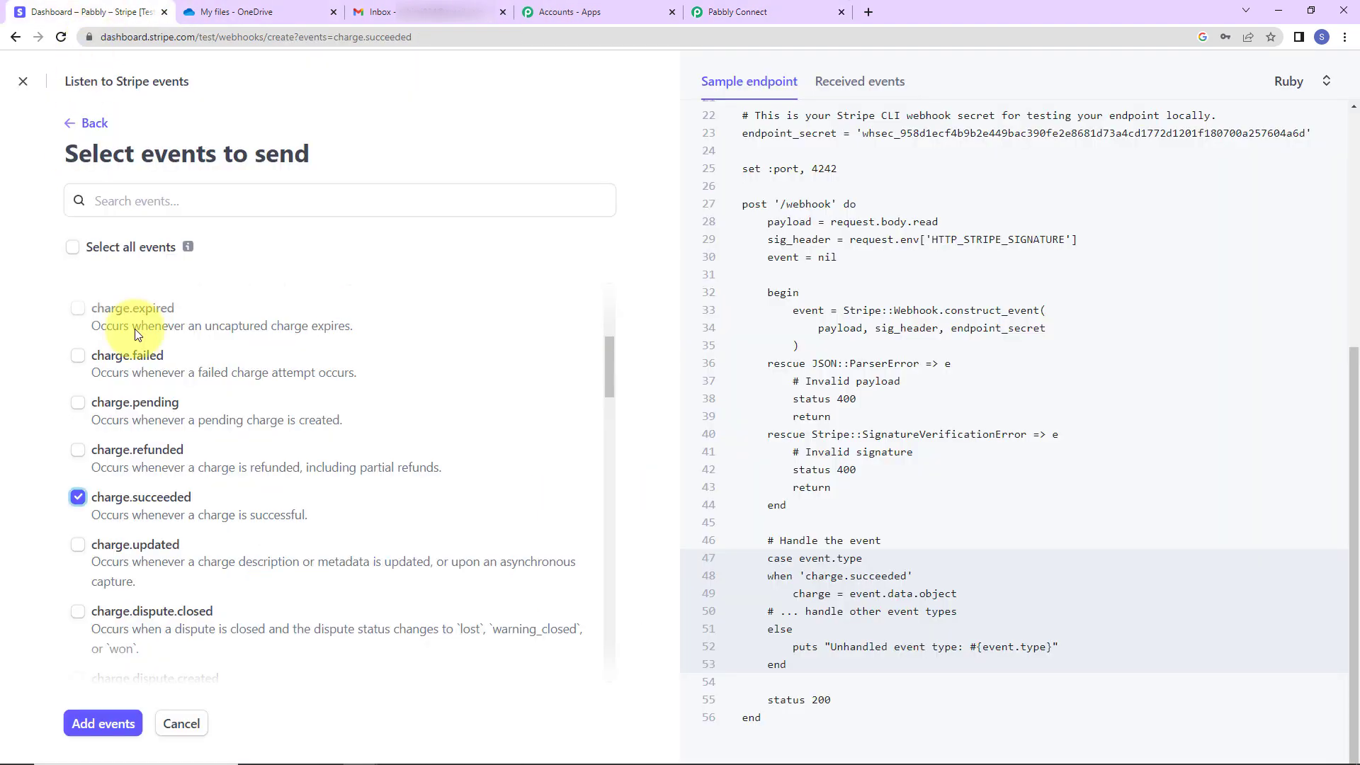
click(112, 721)
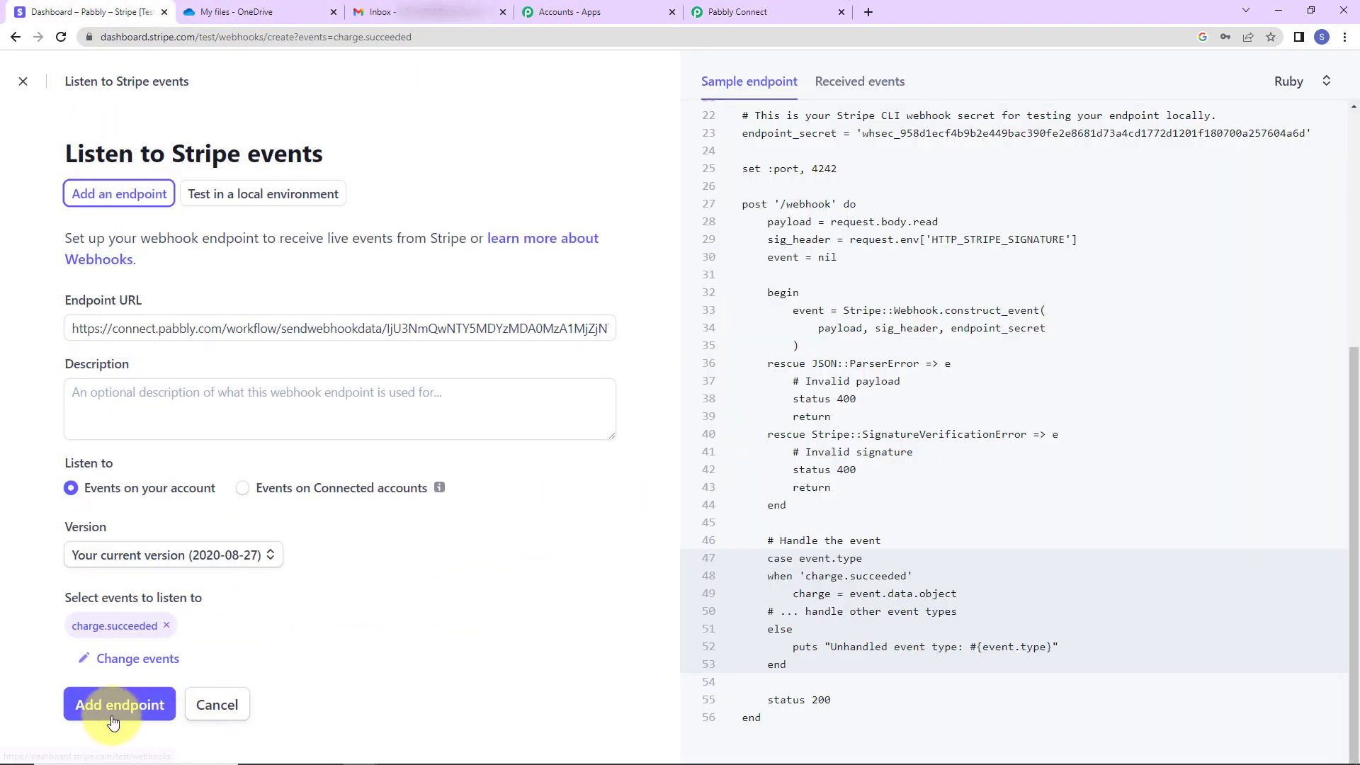
click(127, 706)
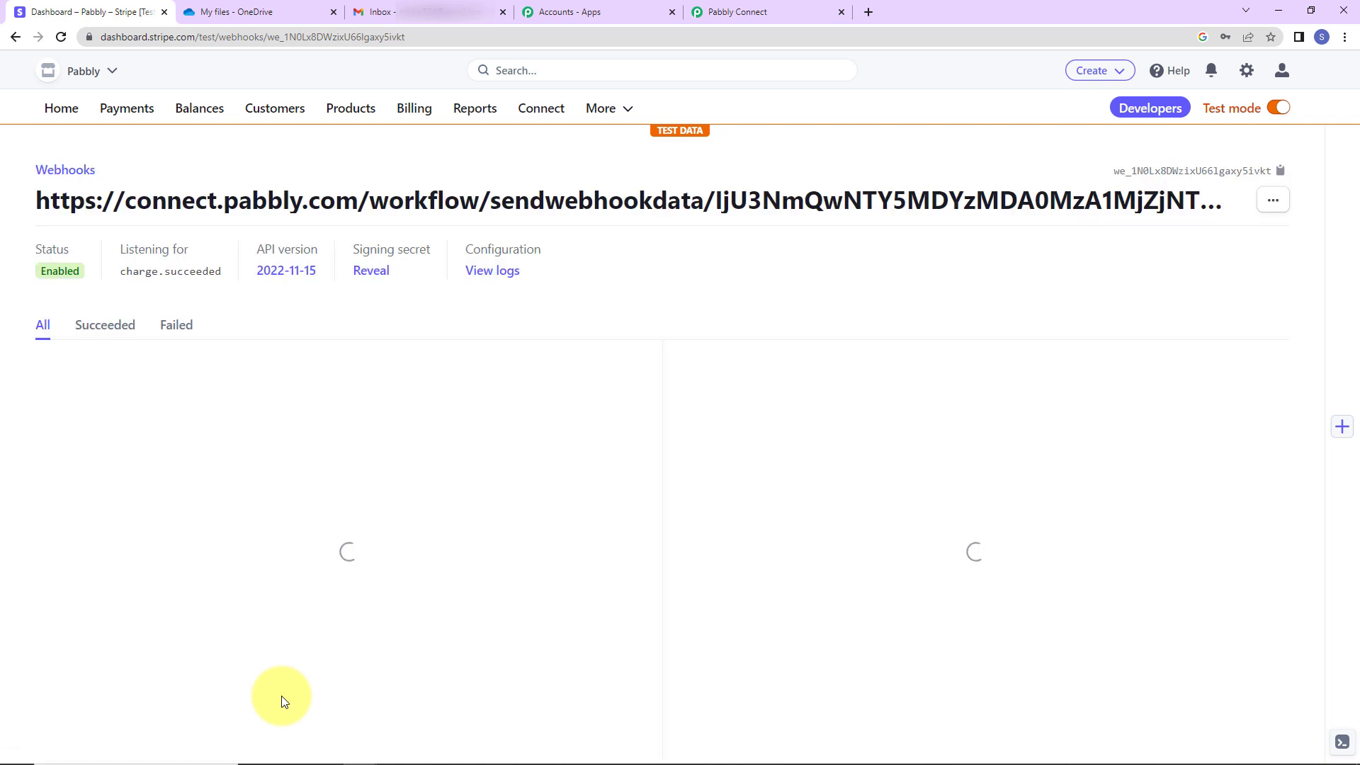
Check the waiting Pabbly trigger, then open Stripe's test-mode Payment links list
click(738, 12)
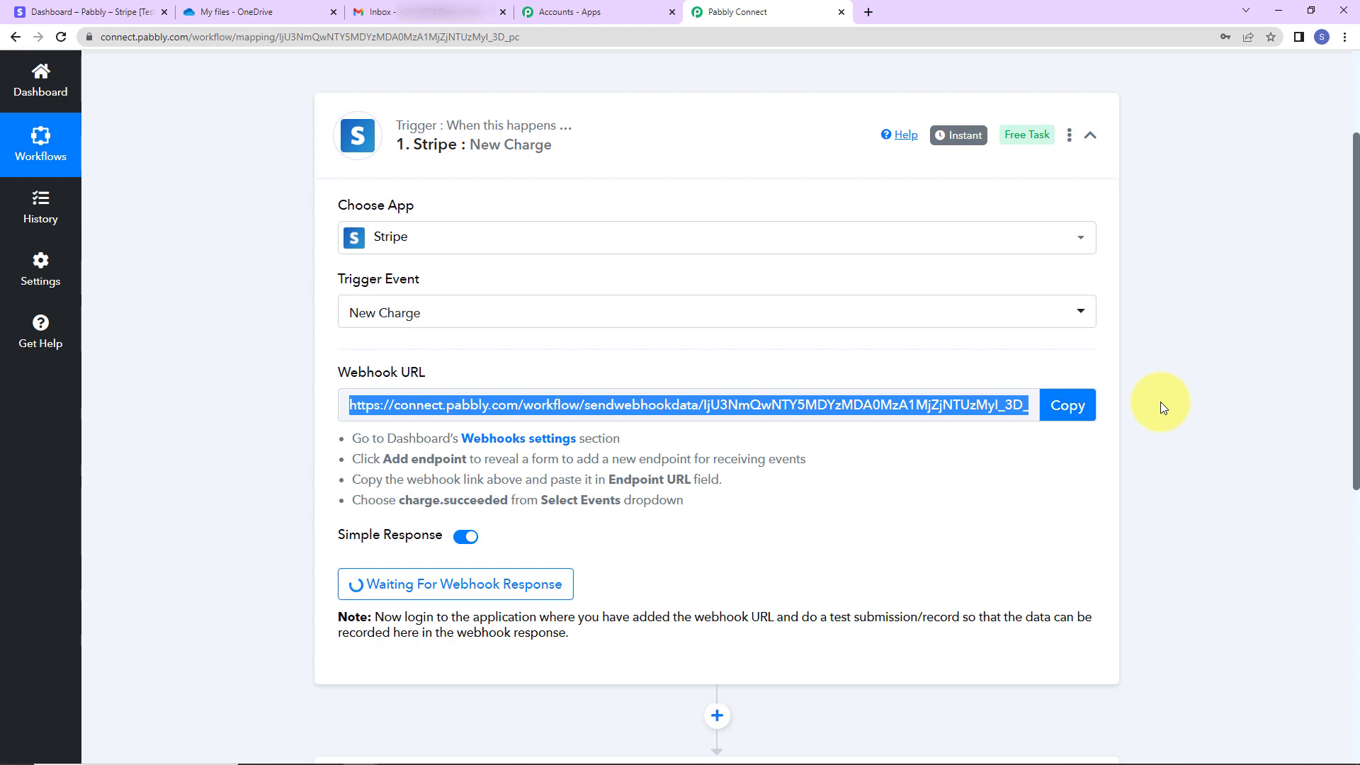
scroll(1160, 401, down, 3)
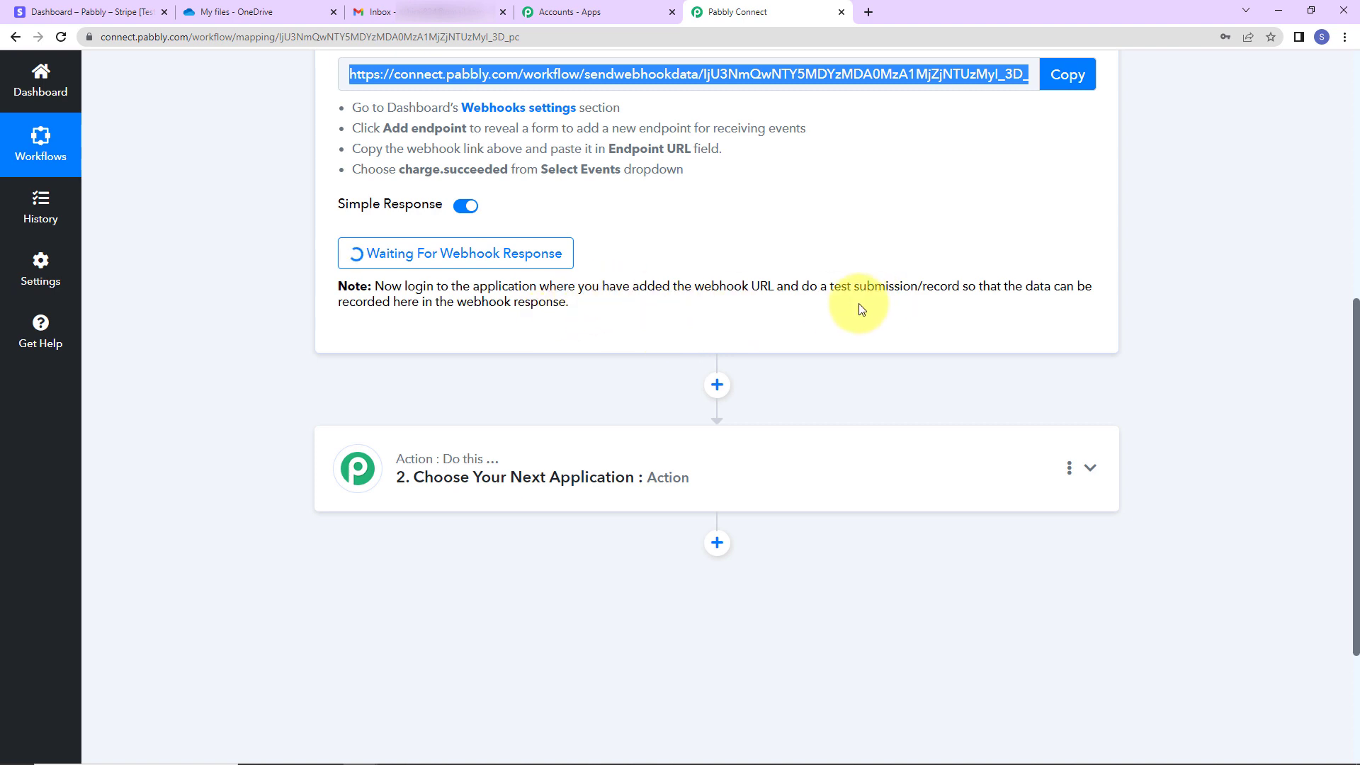
click(96, 12)
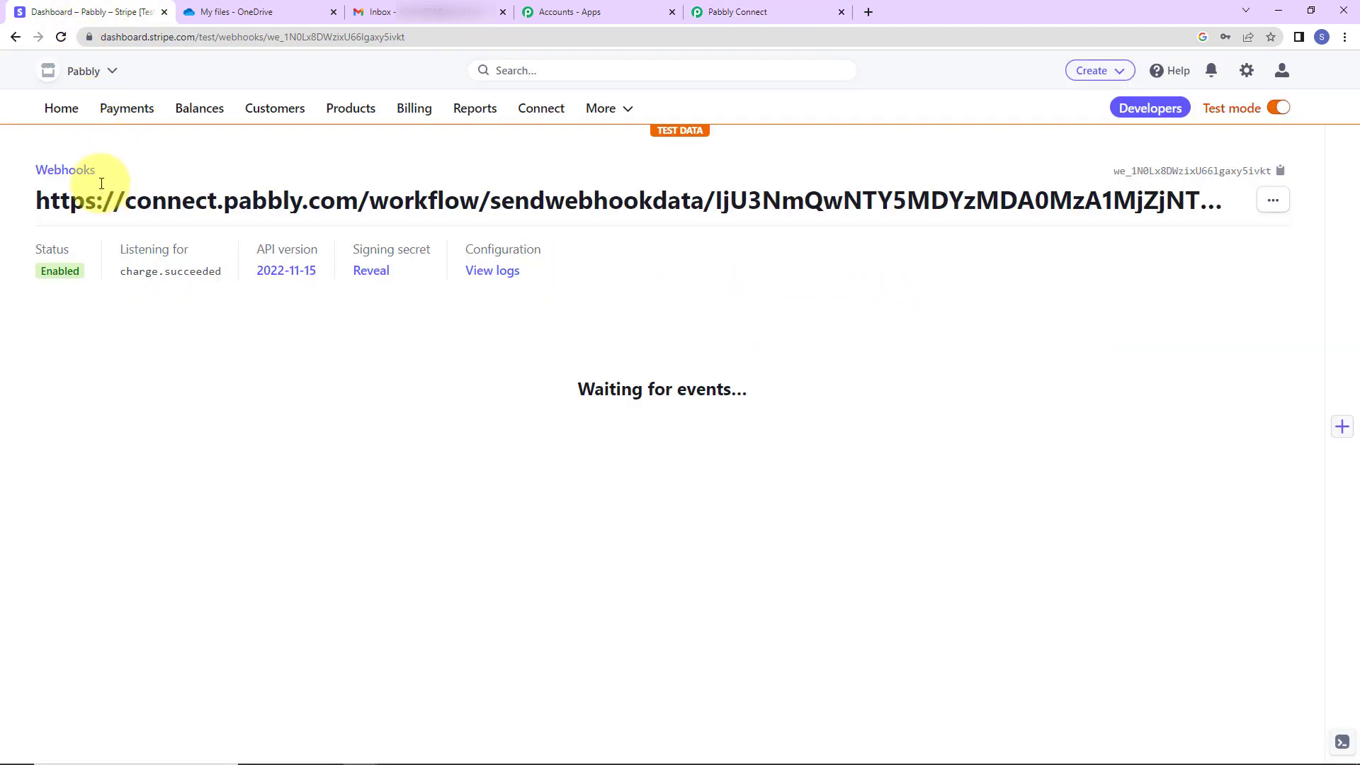
click(117, 108)
click(73, 255)
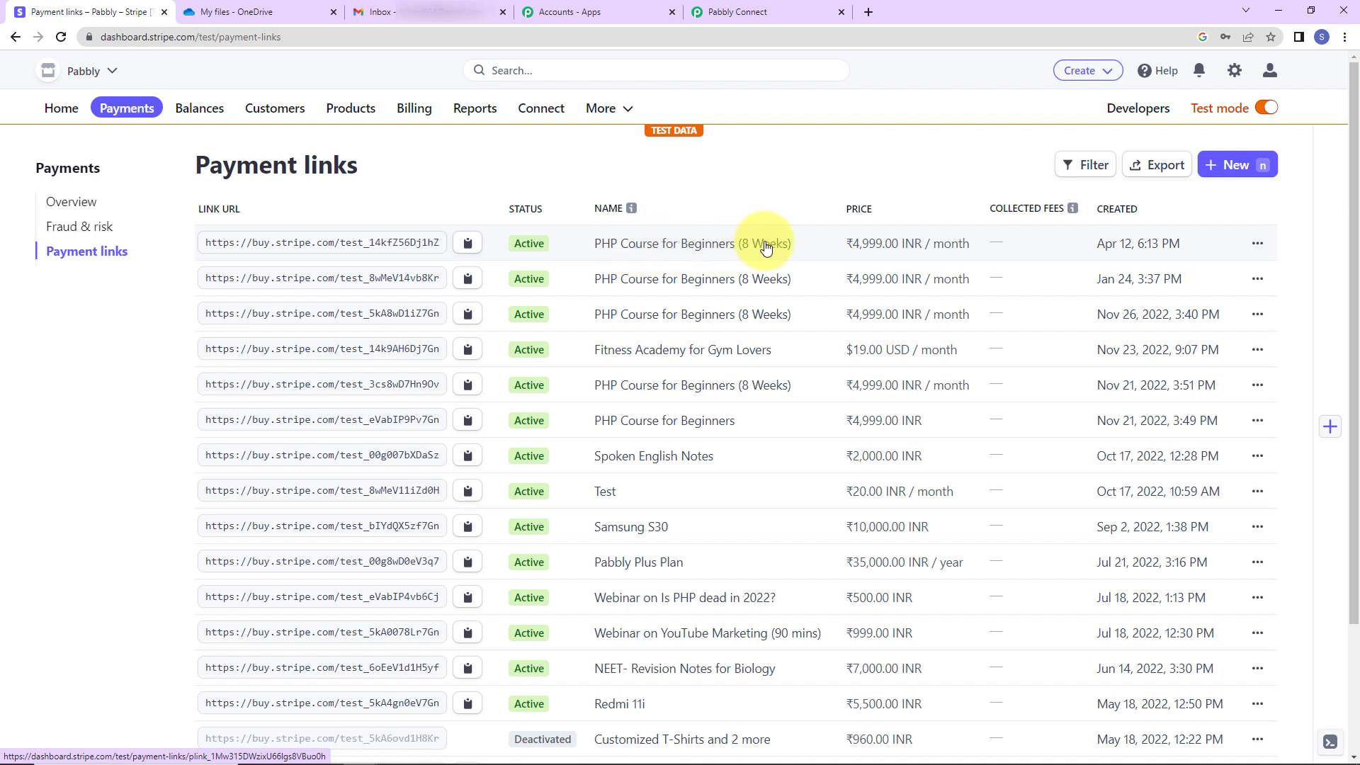
Open the PHP Course for Beginners (8 Weeks) payment link in a private window
click(468, 243)
click(1345, 37)
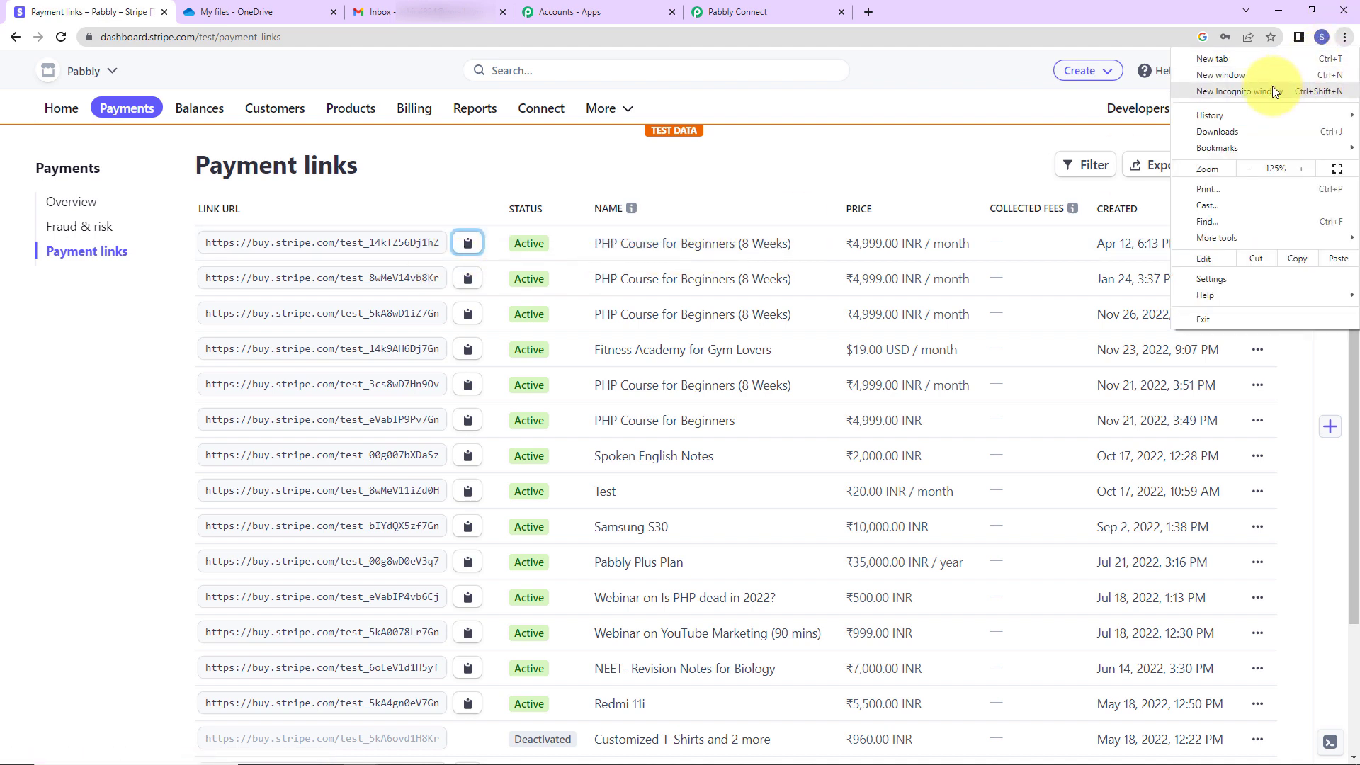
click(1272, 86)
key(ctrl+v)
key(Return)
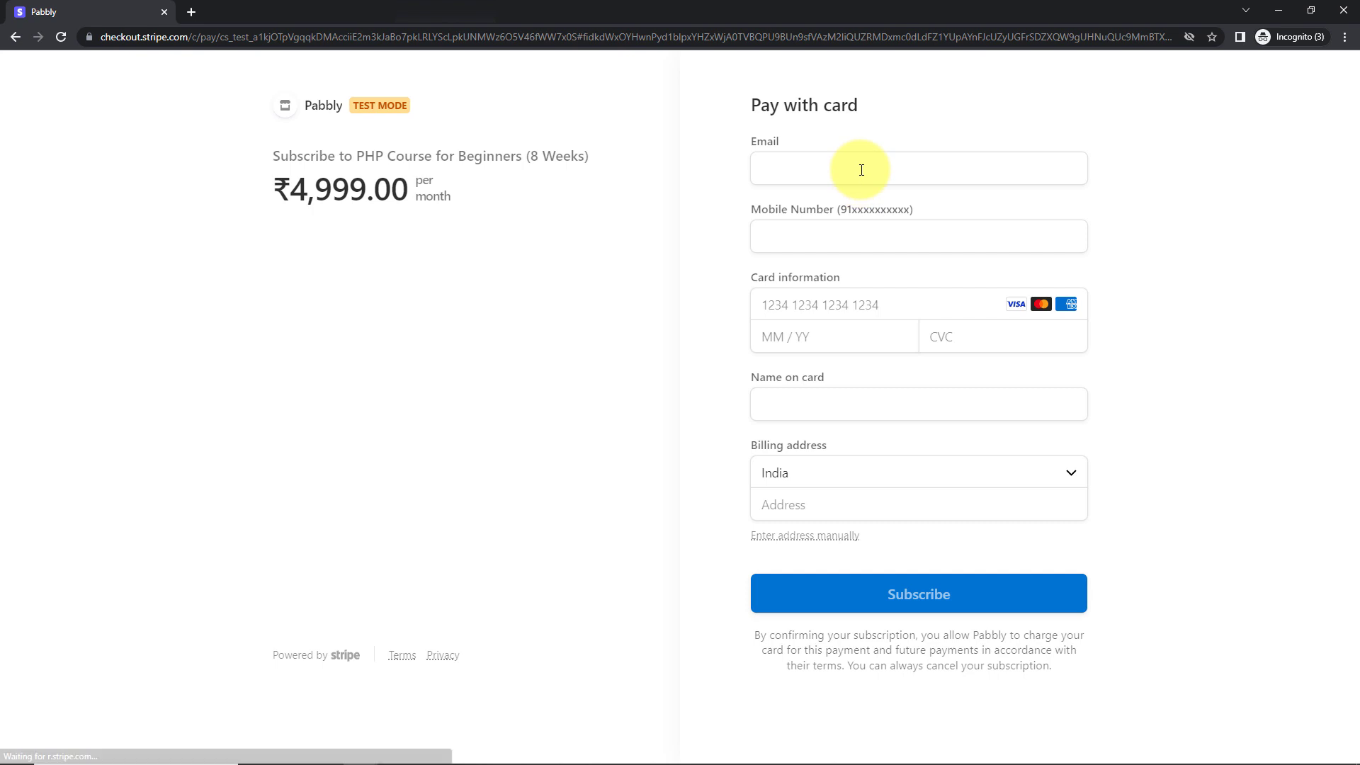
Enter the customer's e-mail, mobile number, and test card details with CVC 123
click(861, 170)
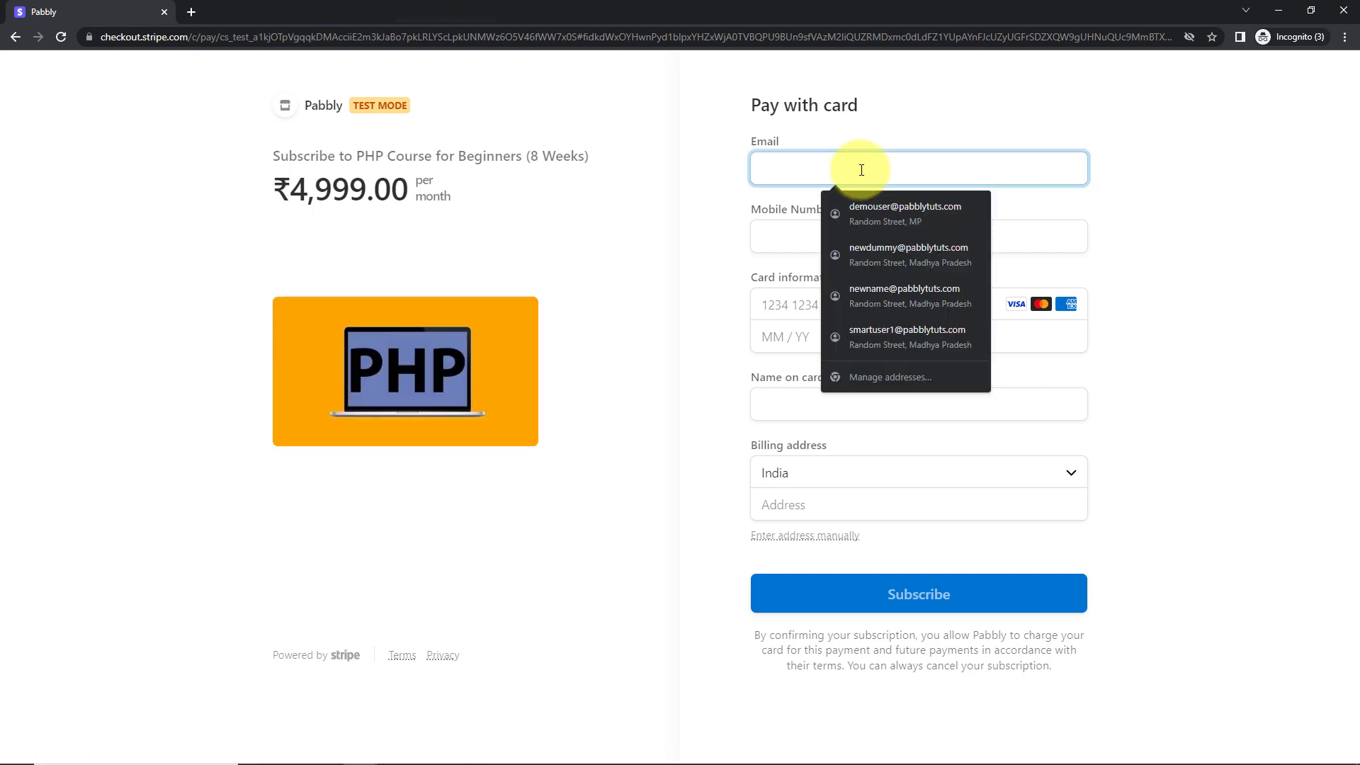
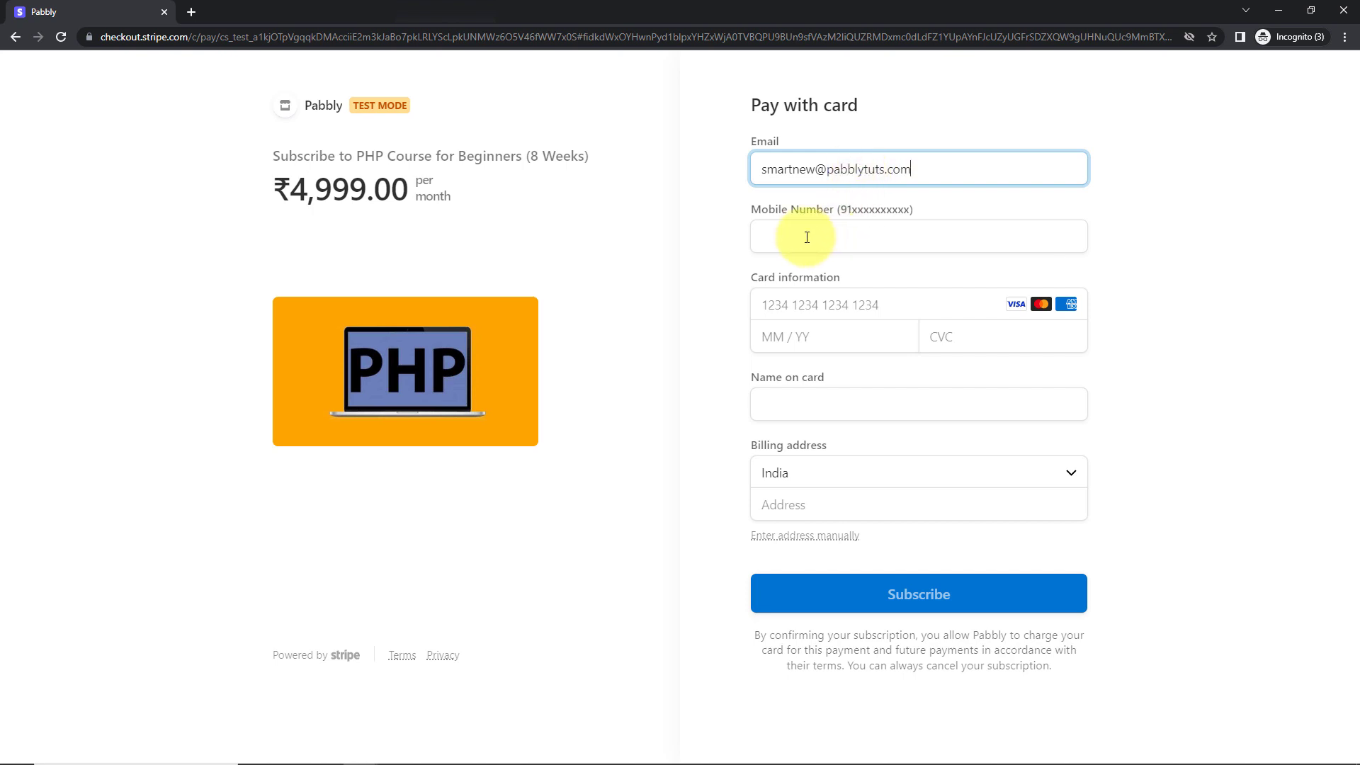
click(807, 237)
text(91)
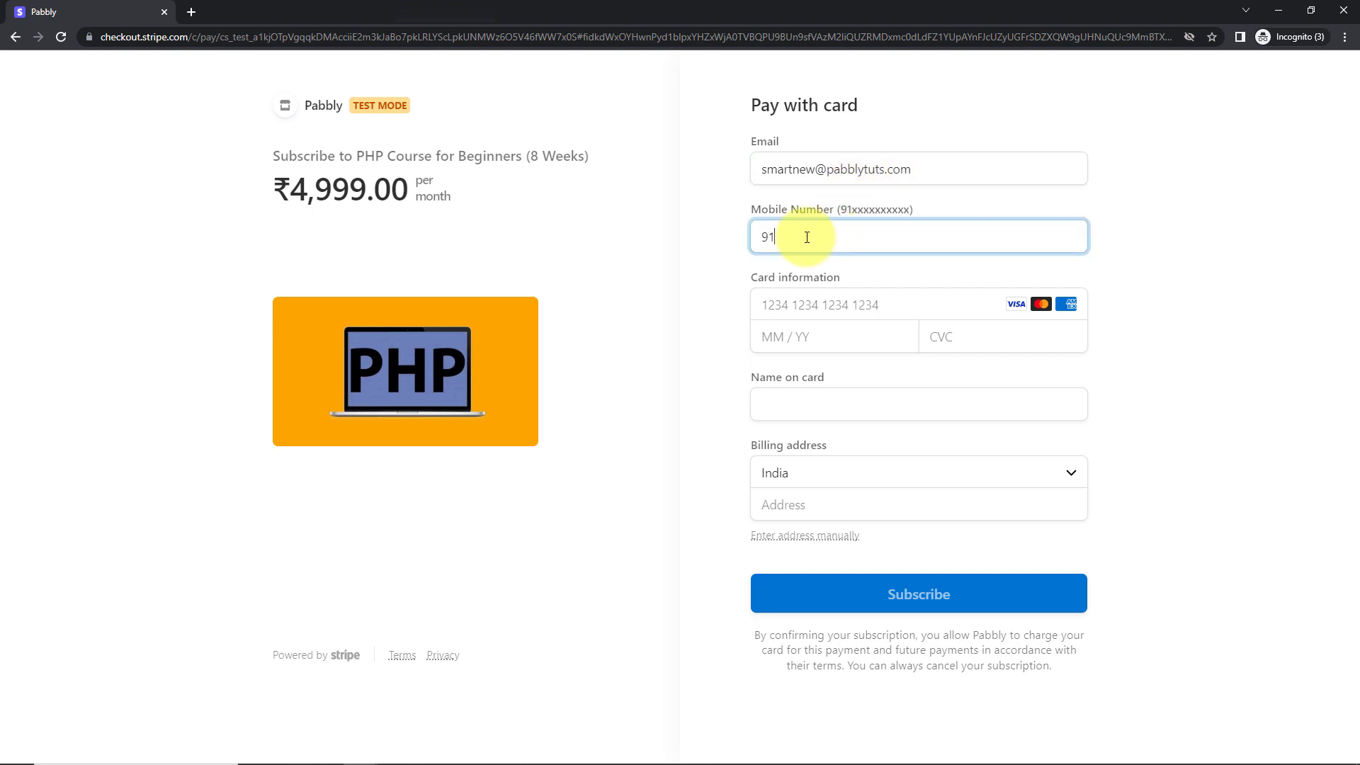
text(11111111)
click(785, 306)
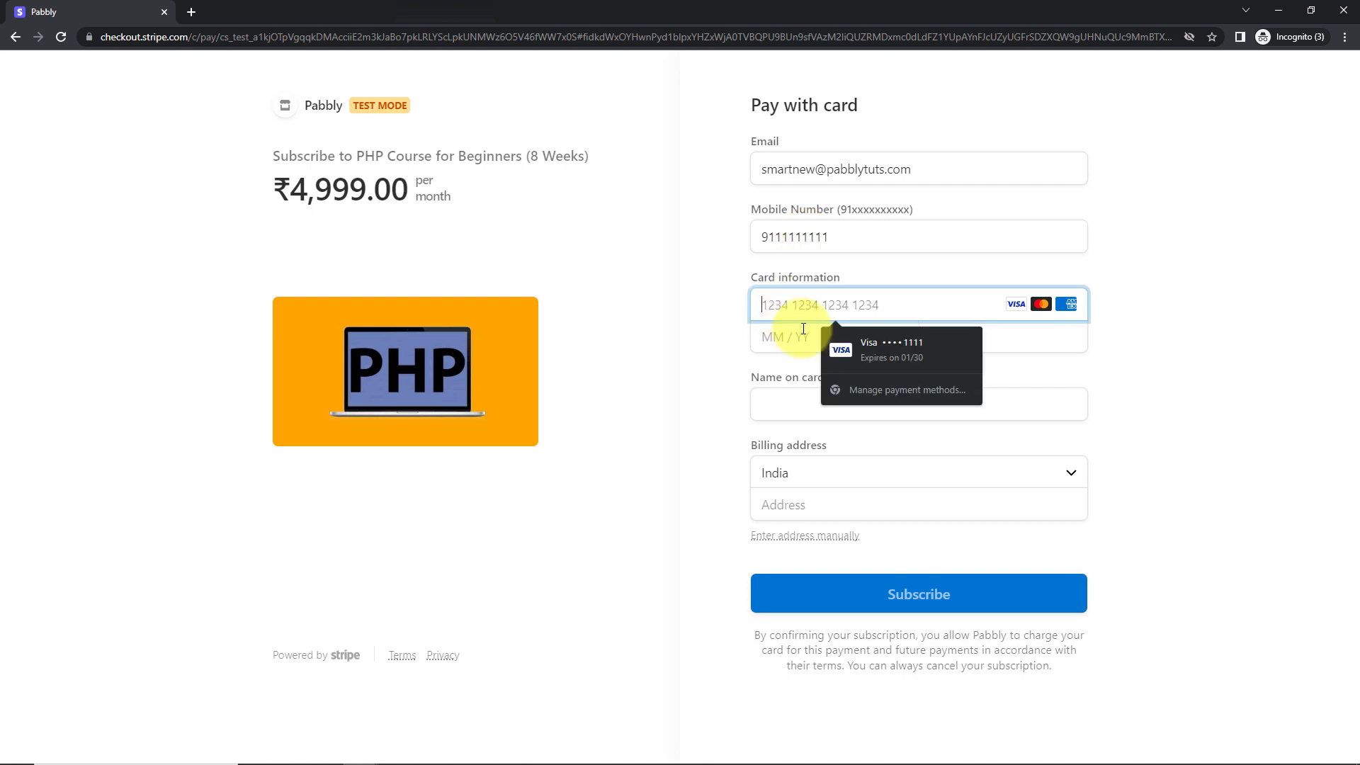
click(855, 346)
click(970, 340)
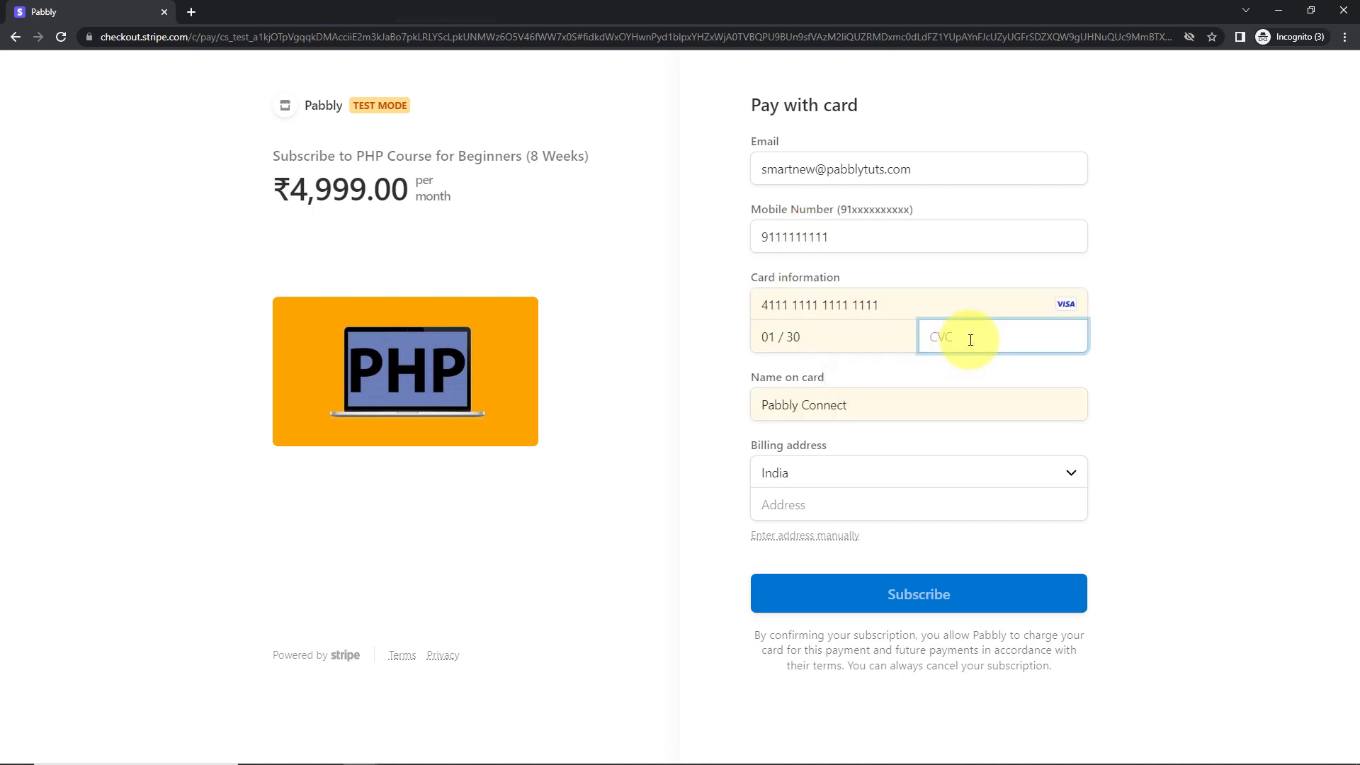
text(123)
Enter the cardholder's name and billing address, then pay the ₹4,999.00 subscription
drag(853, 407, 655, 405)
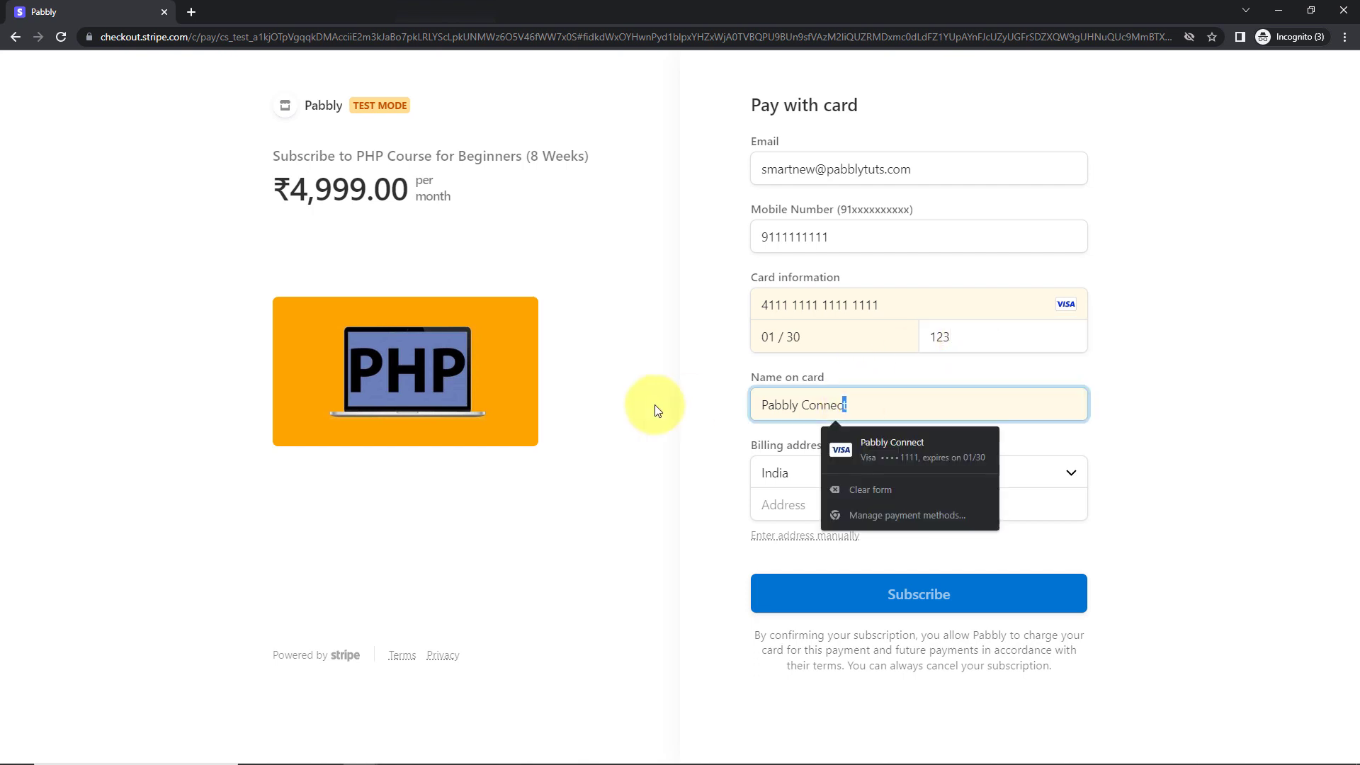
text(Smart New)
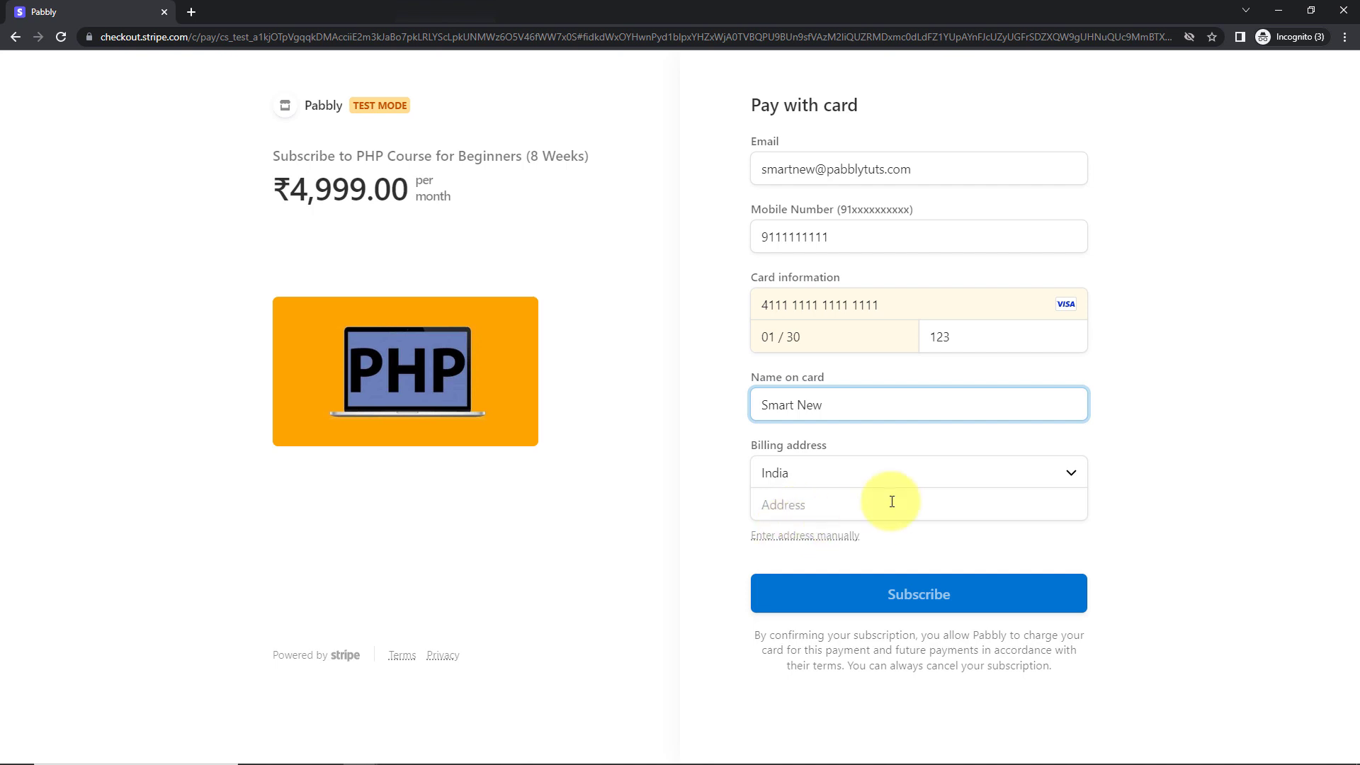
click(841, 504)
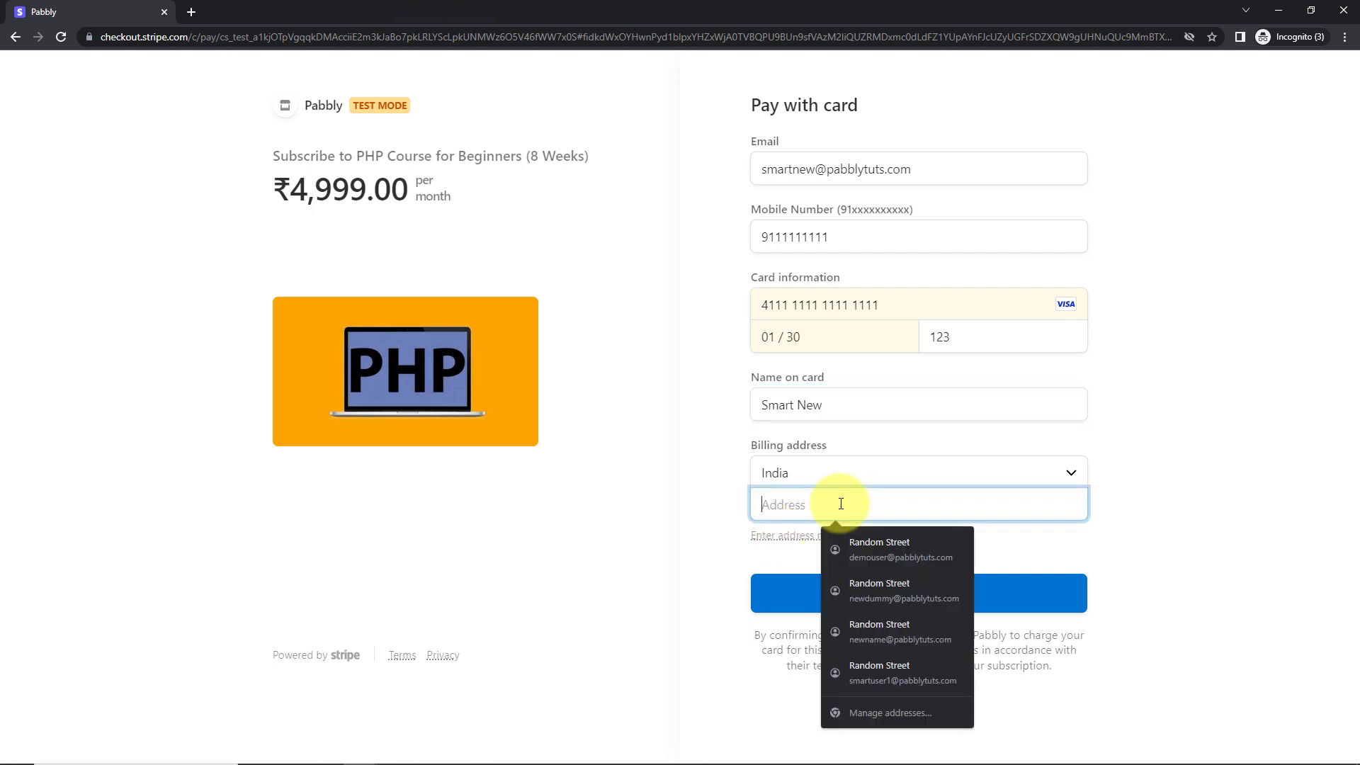
click(873, 546)
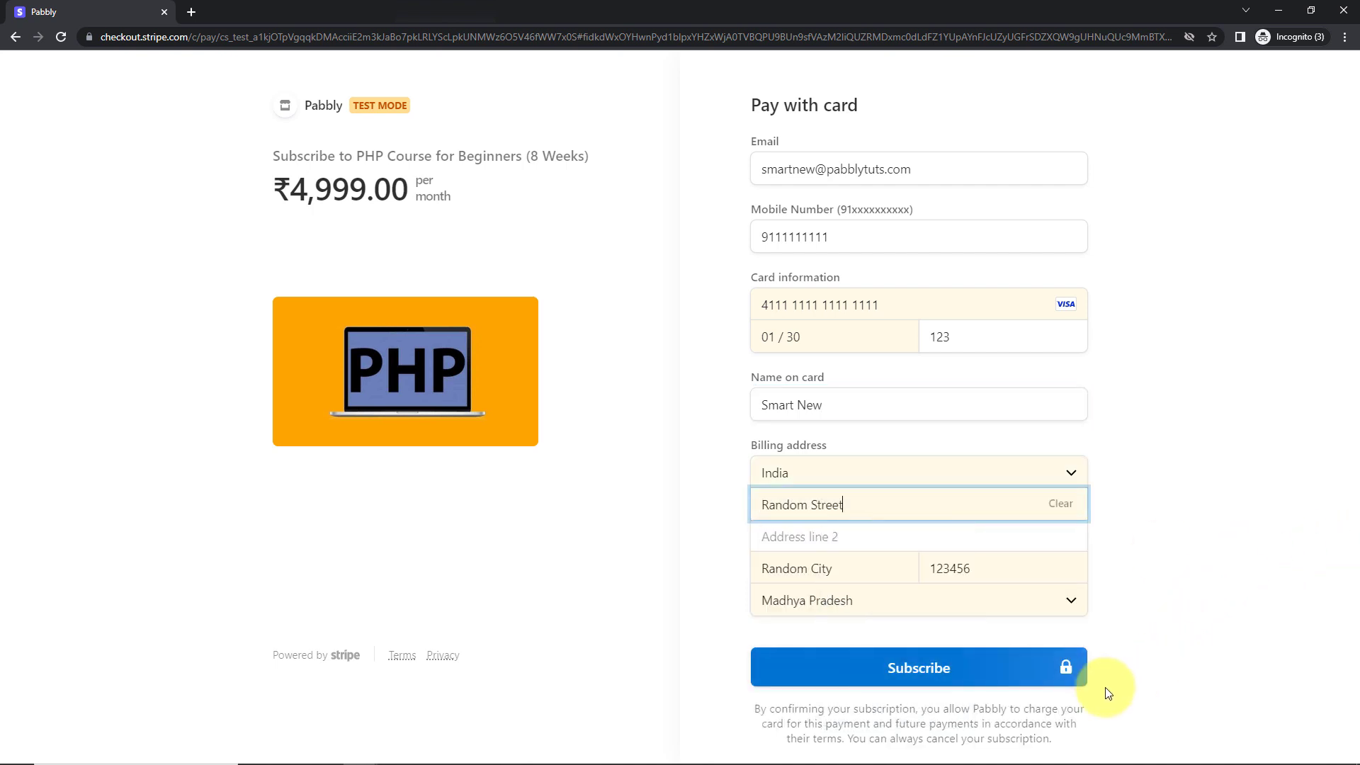
click(924, 668)
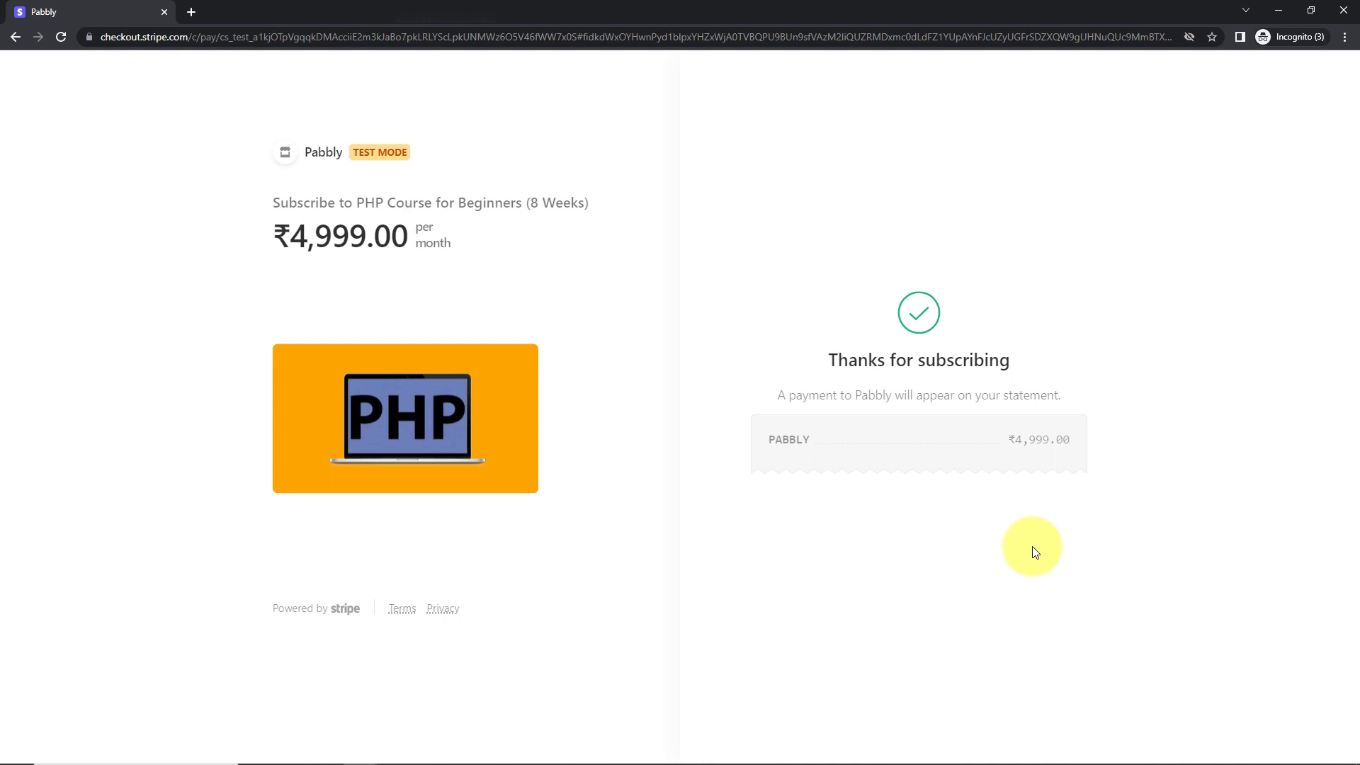
key(alt+Tab)
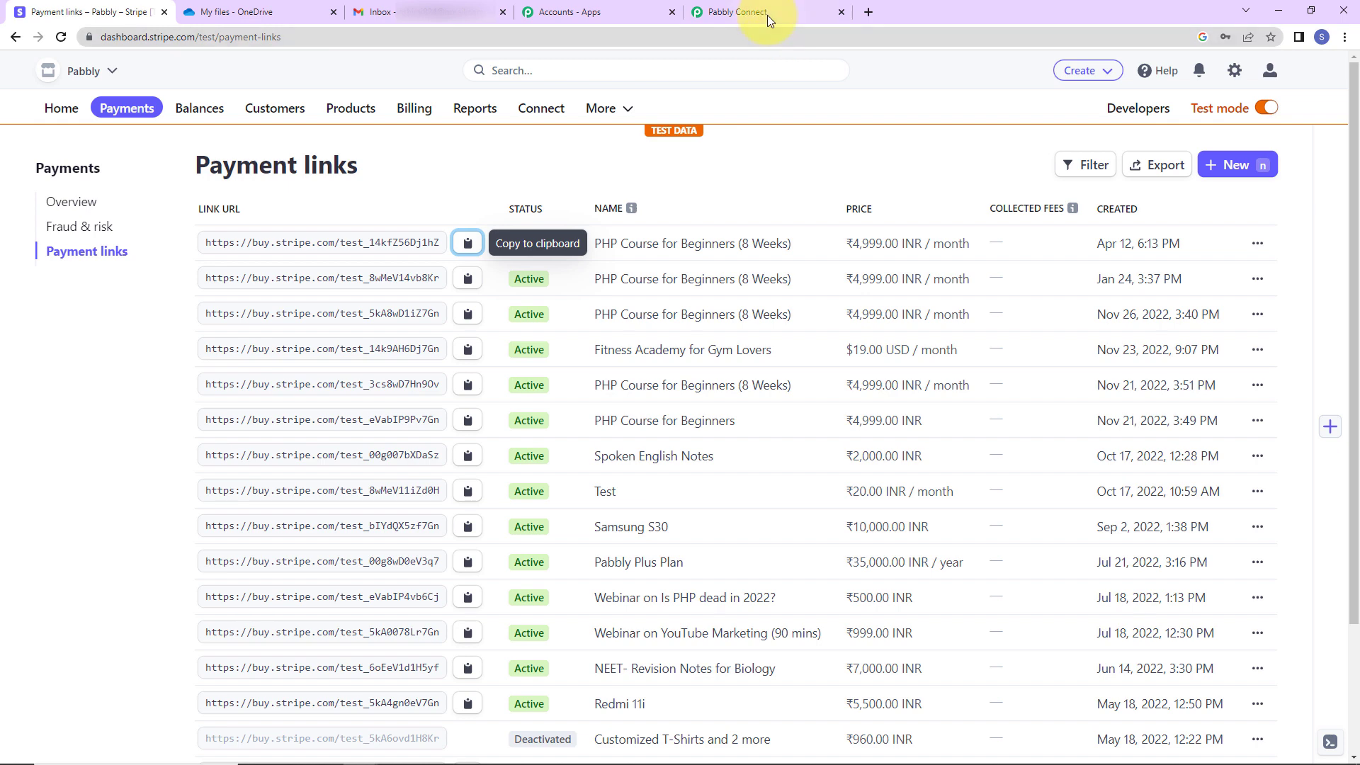
Review the captured Stripe webhook response, including amount 499900, down to the next action card
click(767, 15)
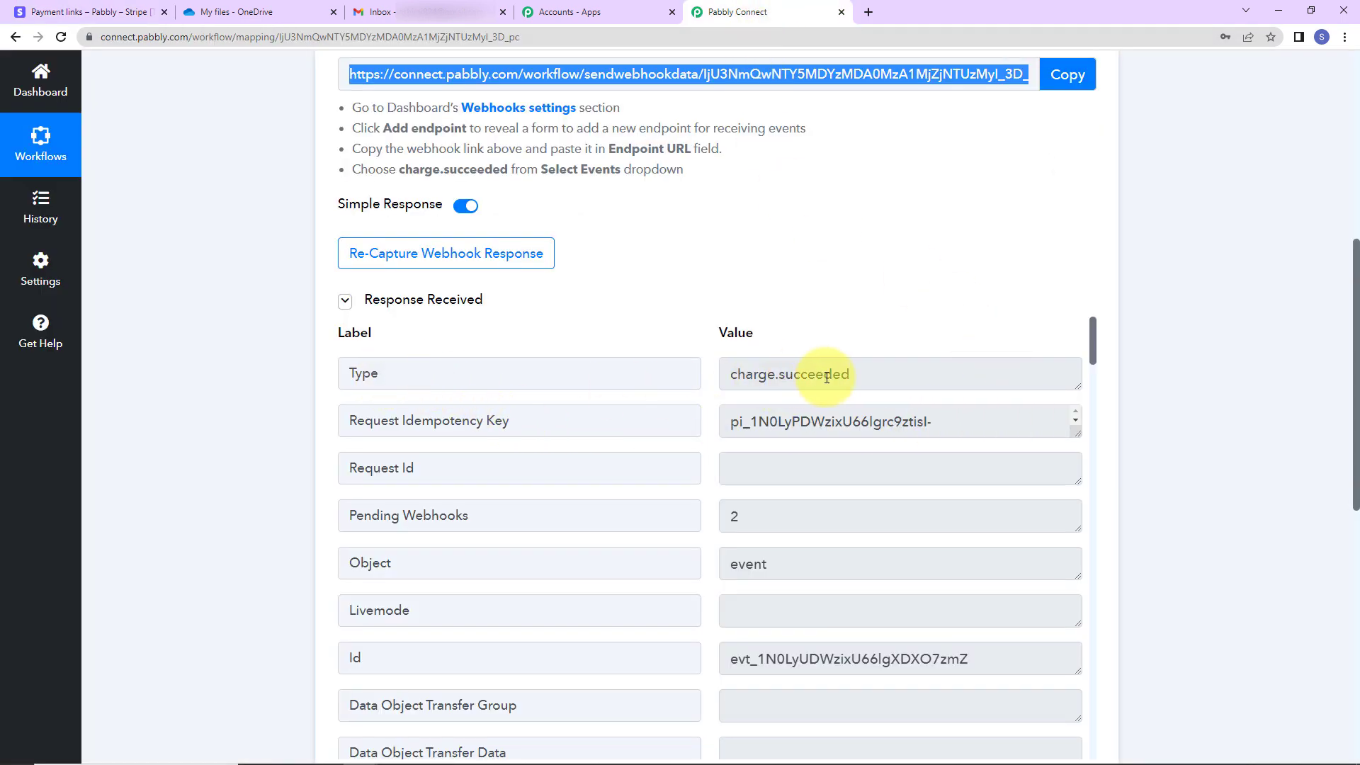
scroll(885, 502, down, 6)
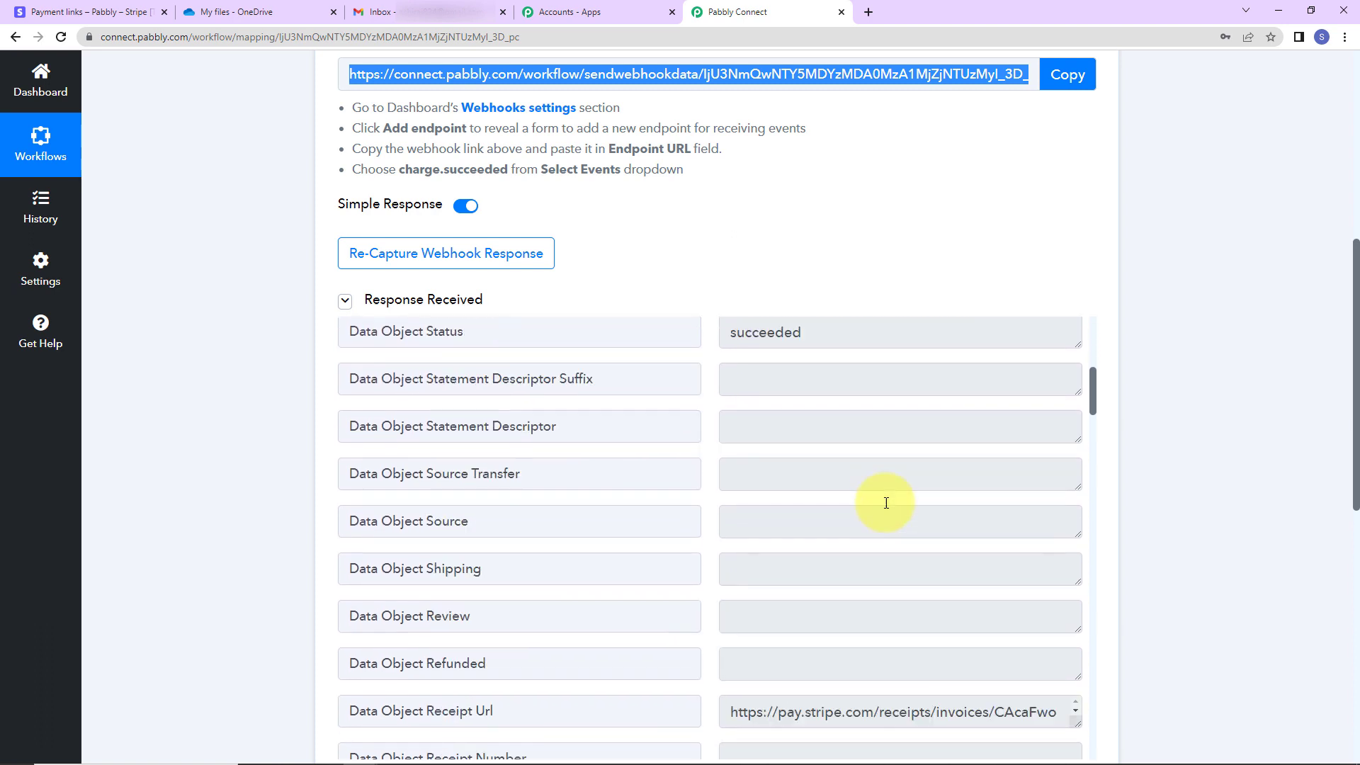
scroll(885, 502, down, 5)
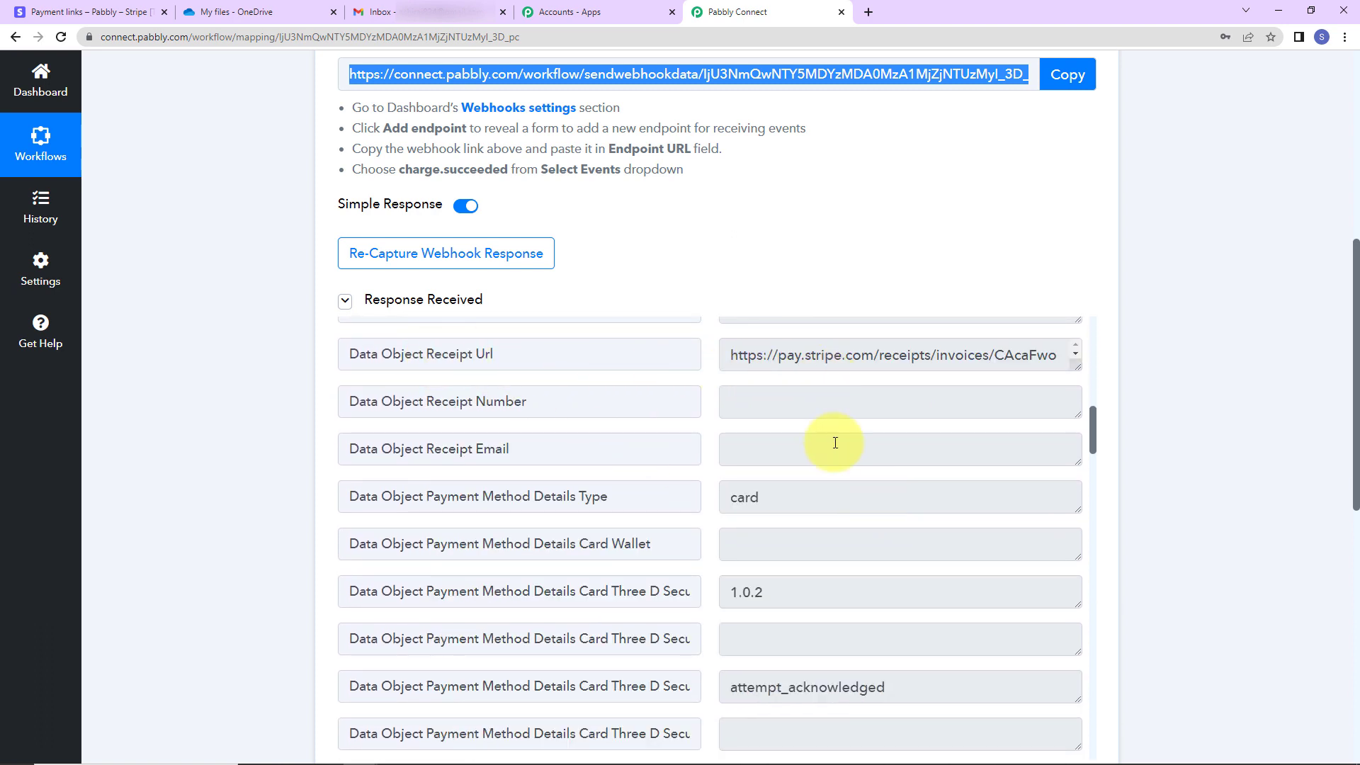
scroll(902, 541, down, 9)
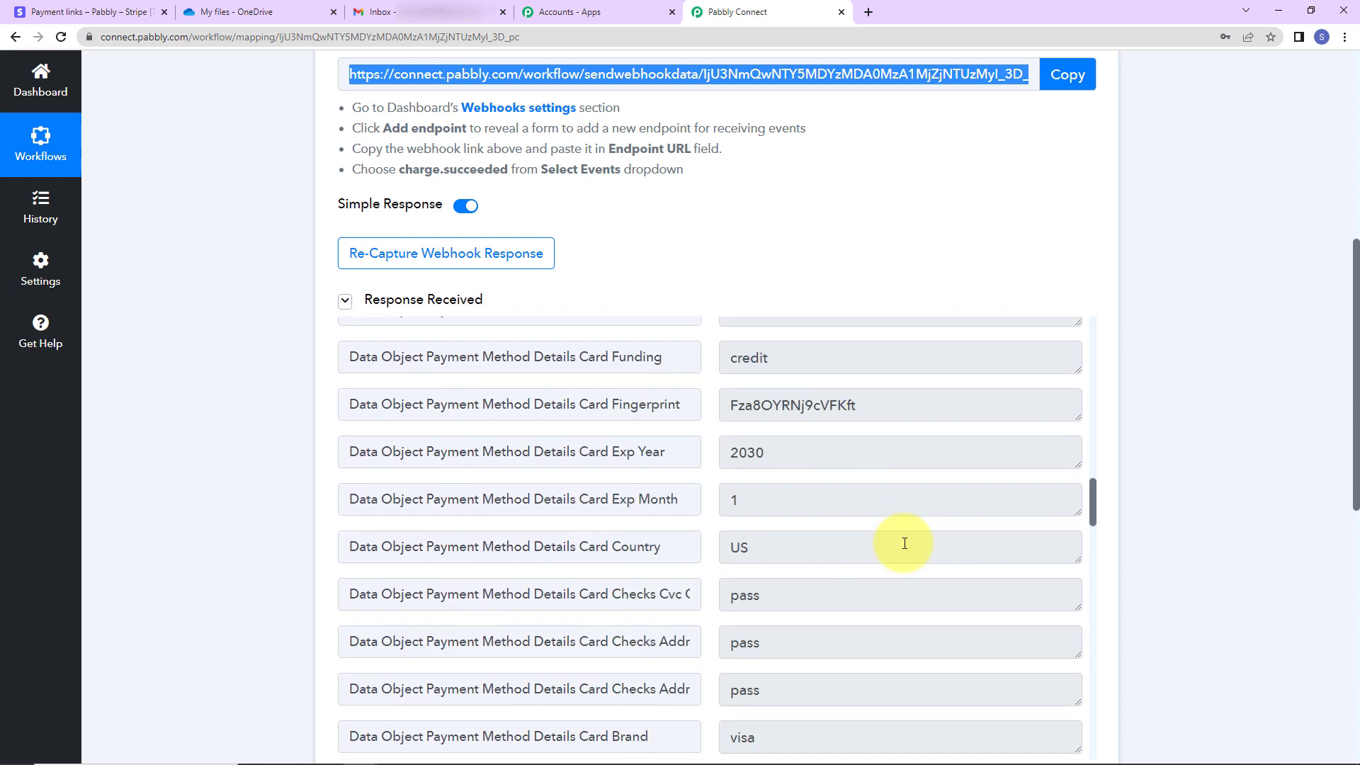
scroll(905, 543, down, 7)
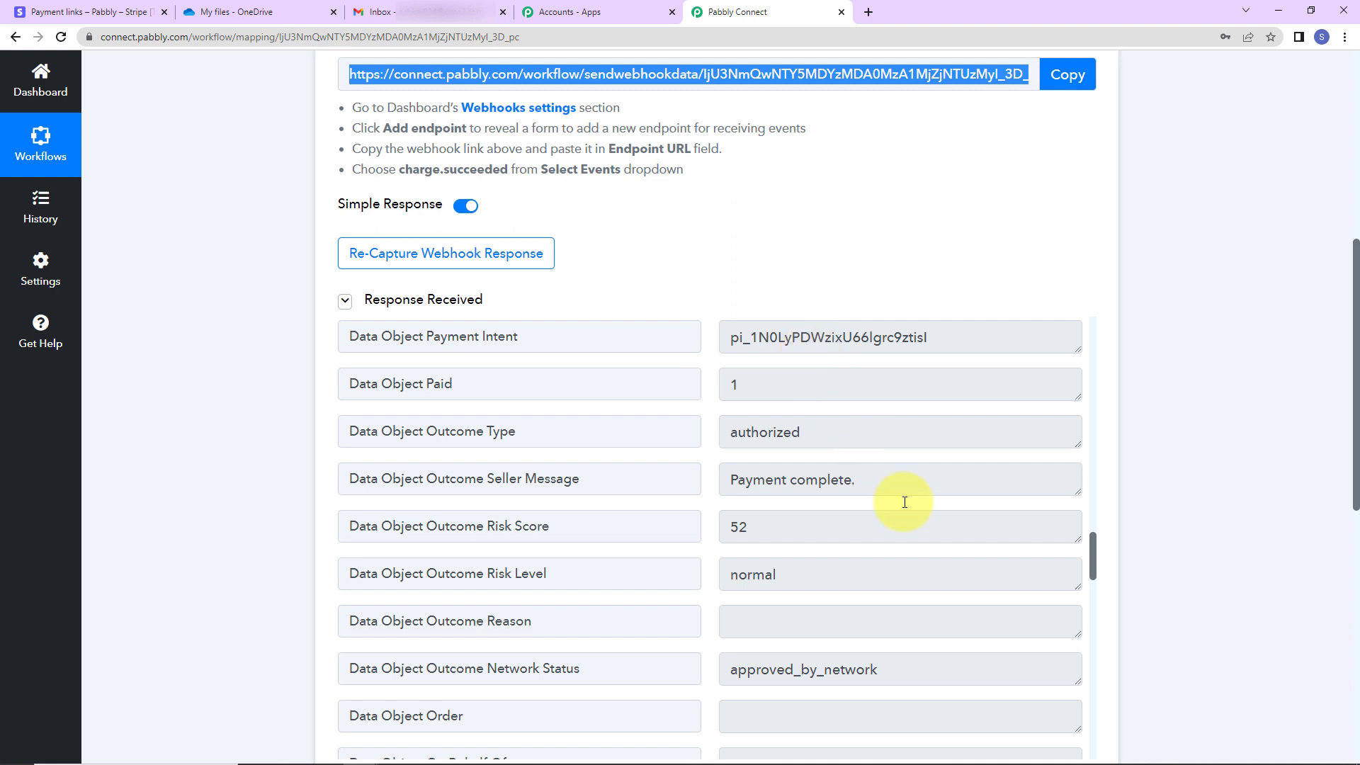
scroll(902, 509, down, 10)
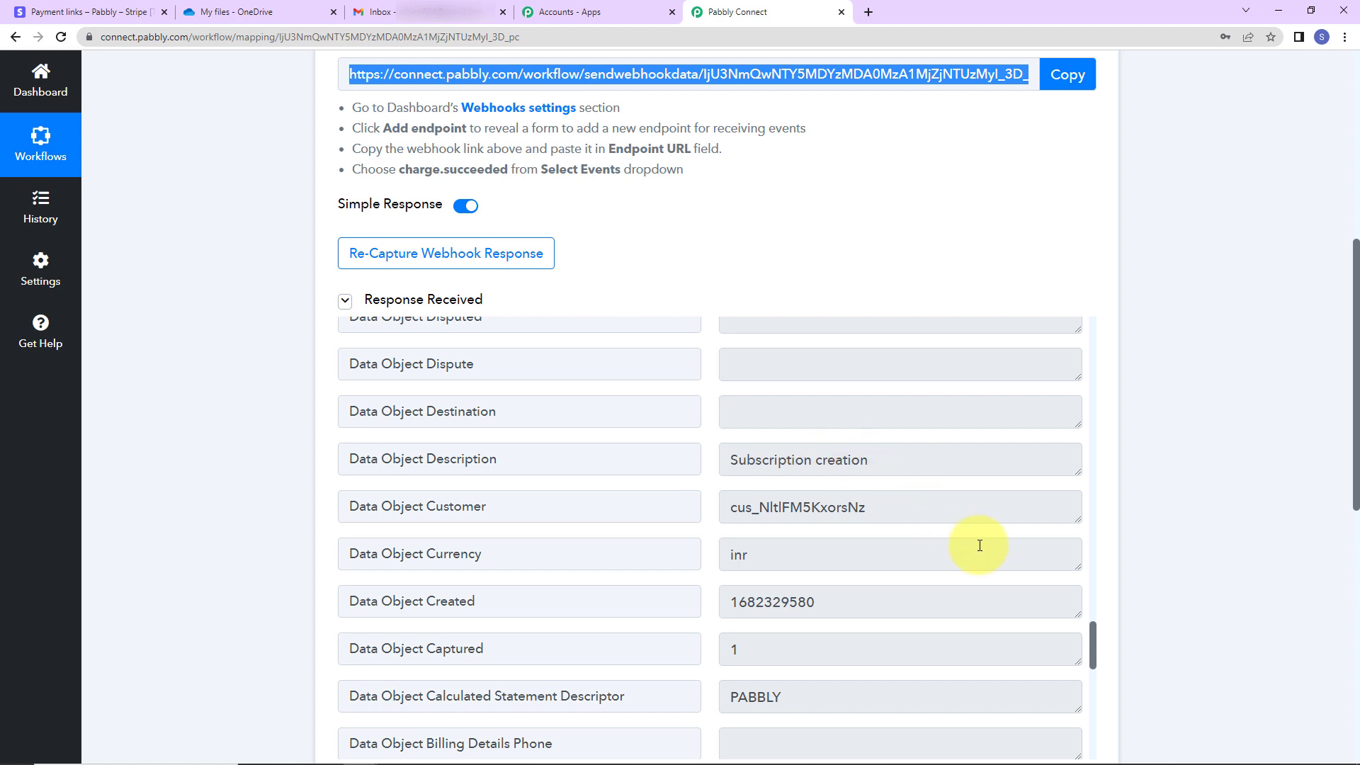
scroll(978, 546, down, 5)
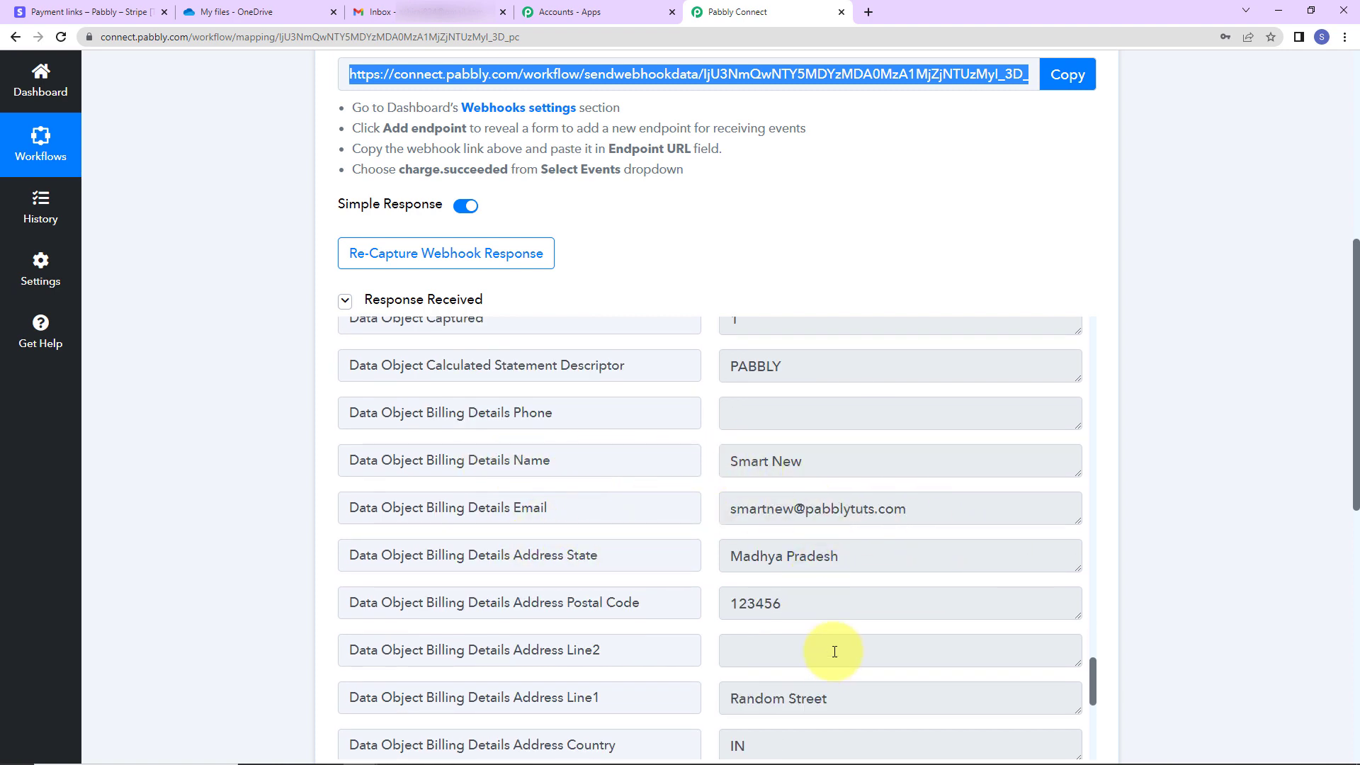
scroll(886, 607, down, 8)
scroll(892, 600, down, 3)
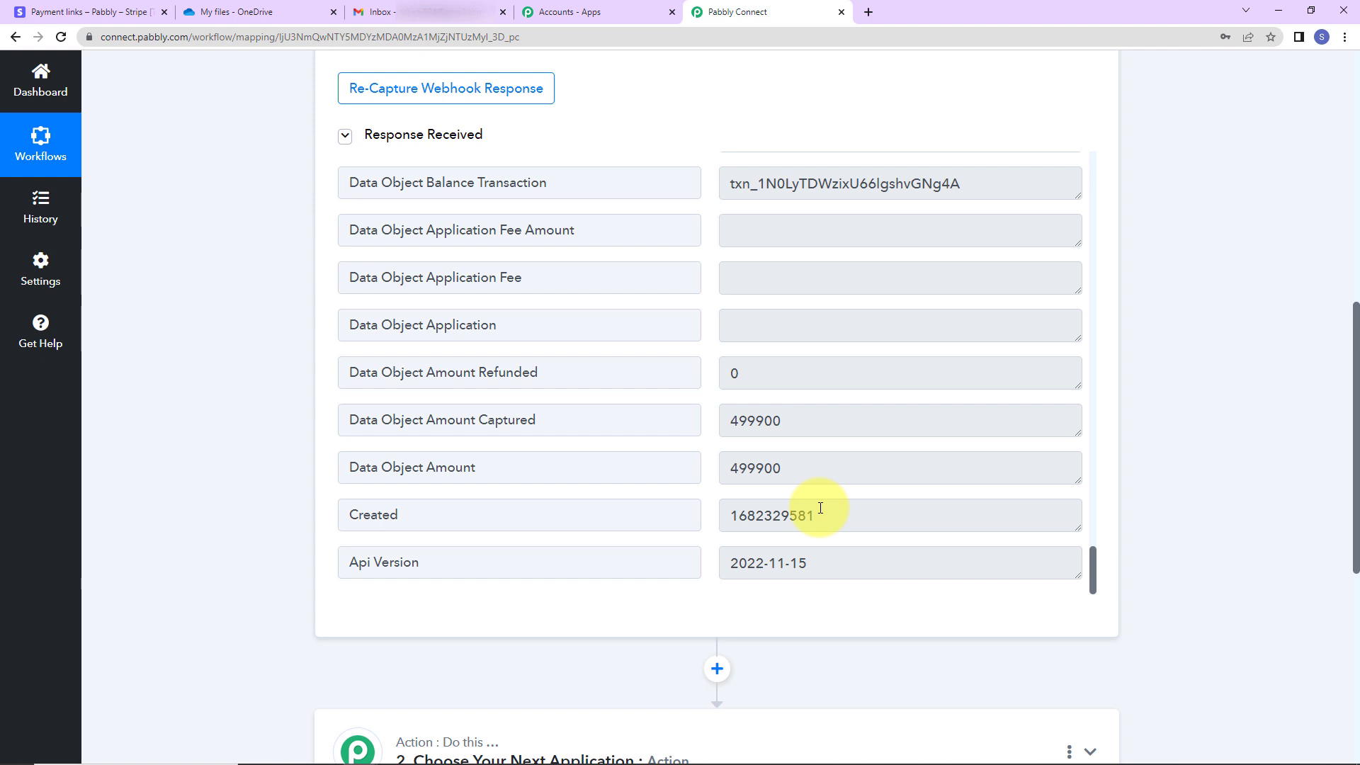
scroll(1199, 440, down, 5)
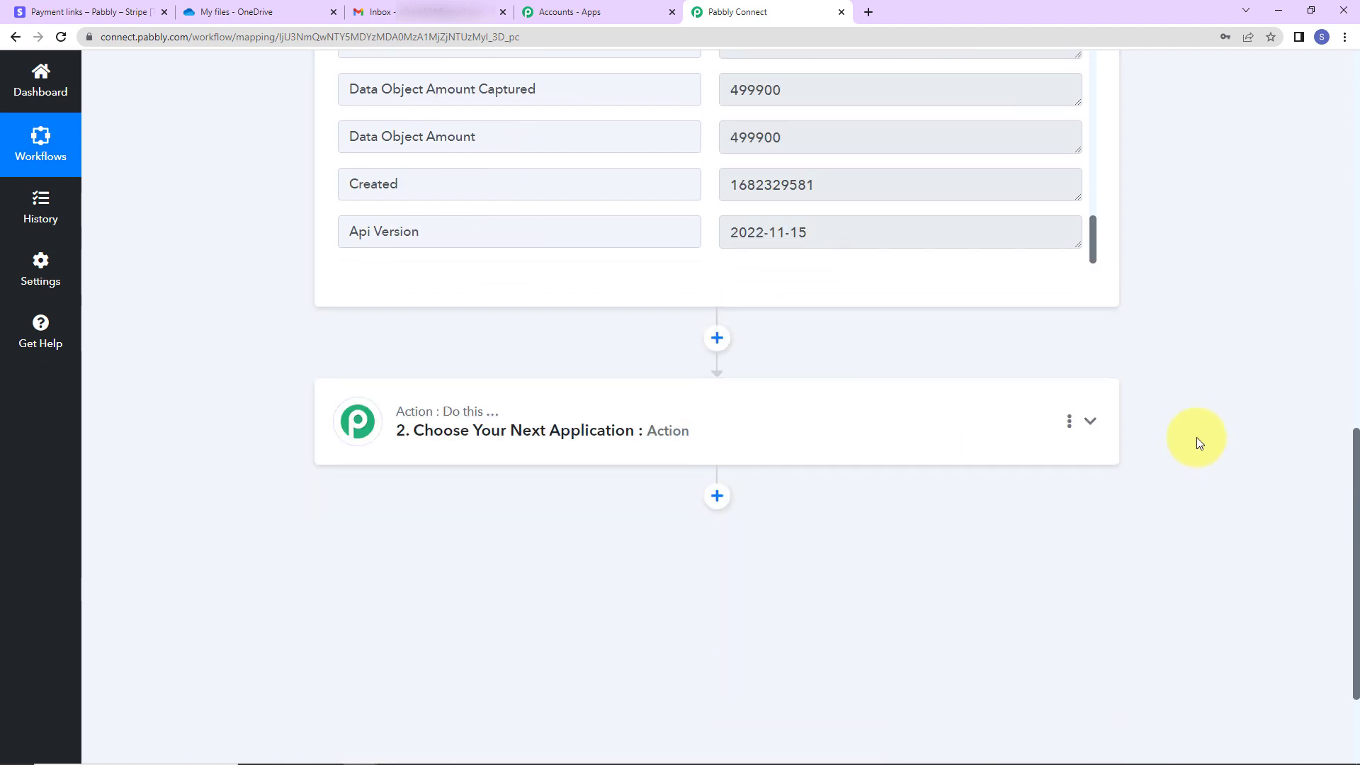
Set the action step to Stripe with the Retrieve a Payment Intent event
click(581, 457)
click(568, 517)
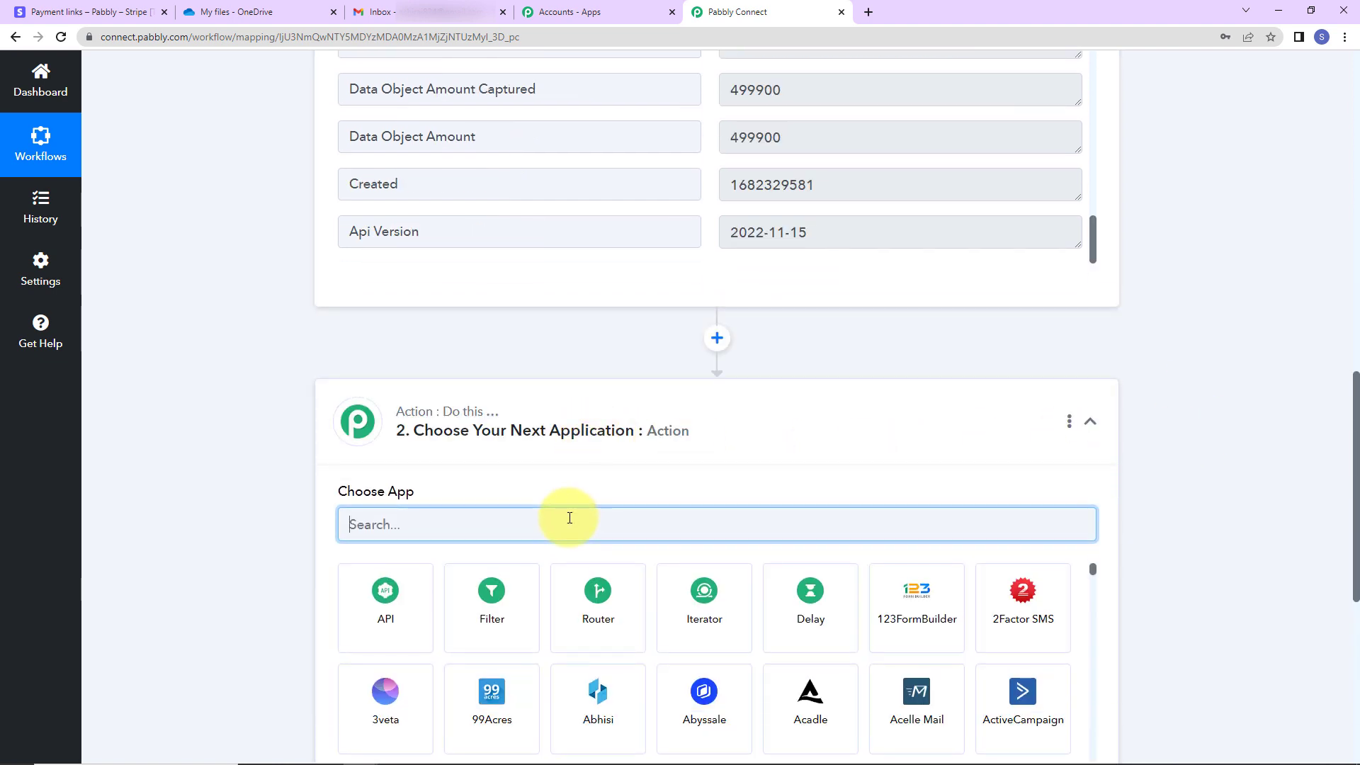
text(stripe)
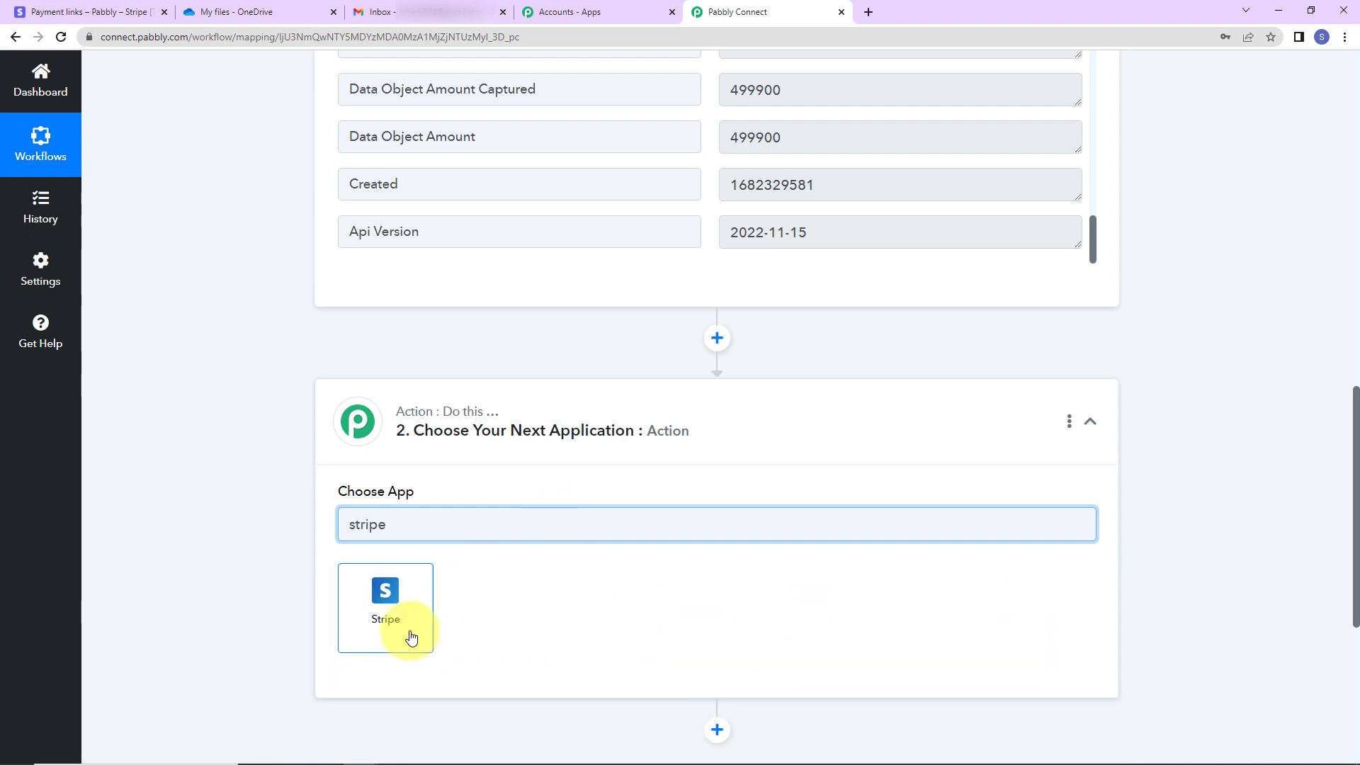
click(375, 622)
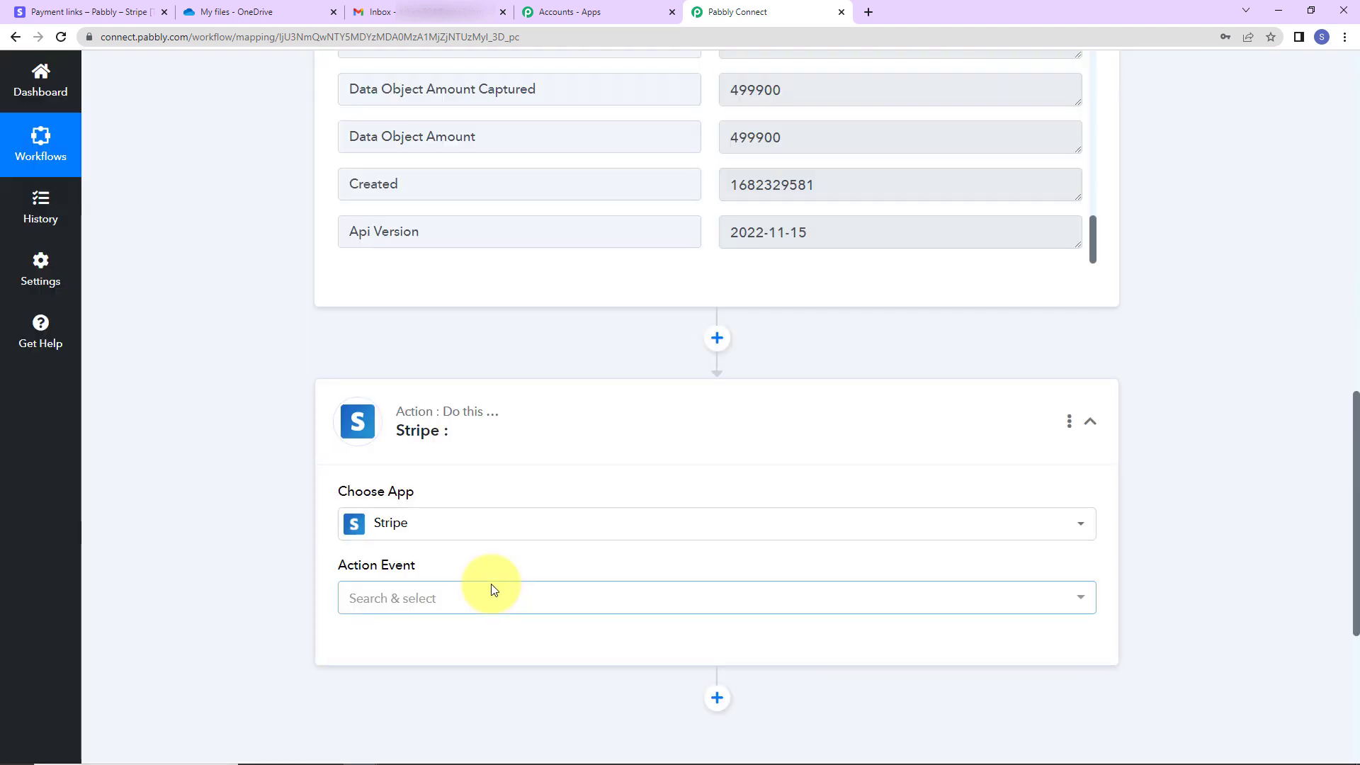
click(425, 598)
scroll(486, 444, down, 7)
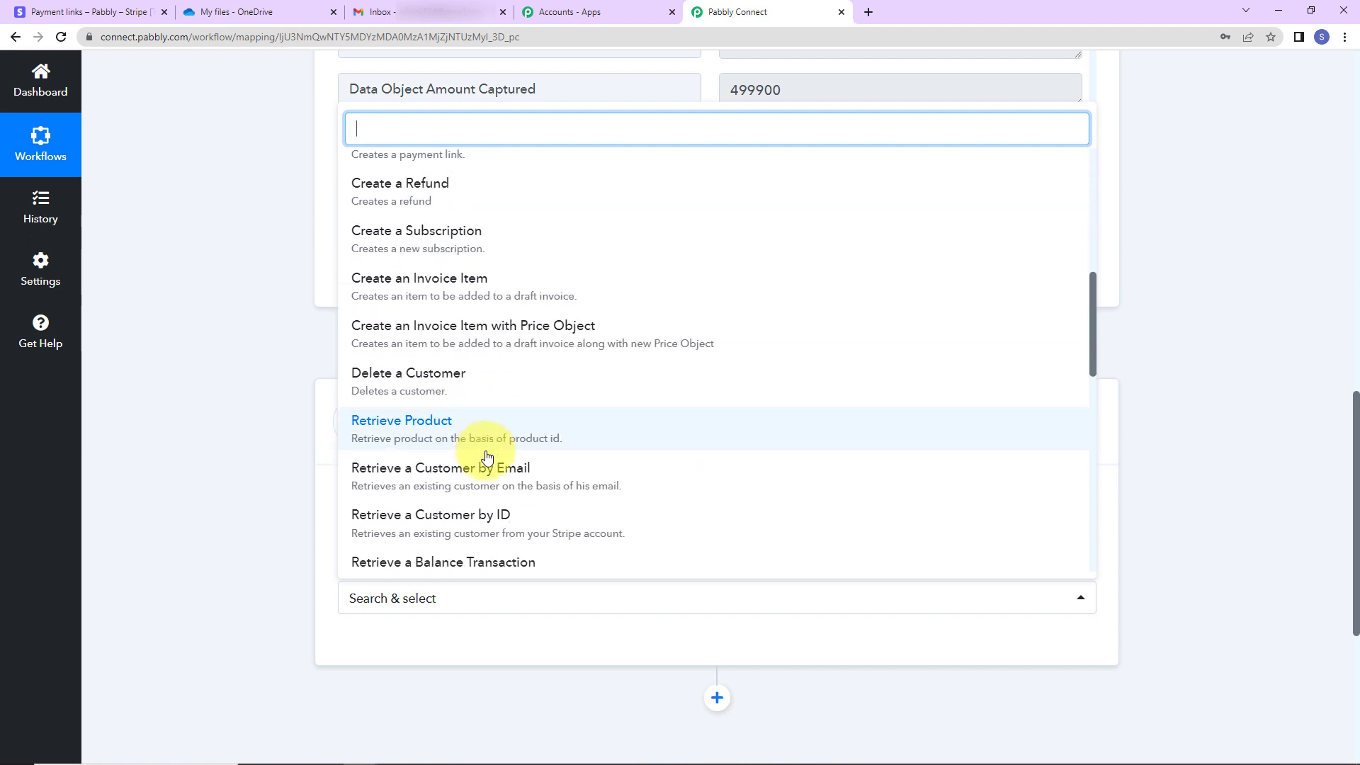
scroll(487, 444, down, 2)
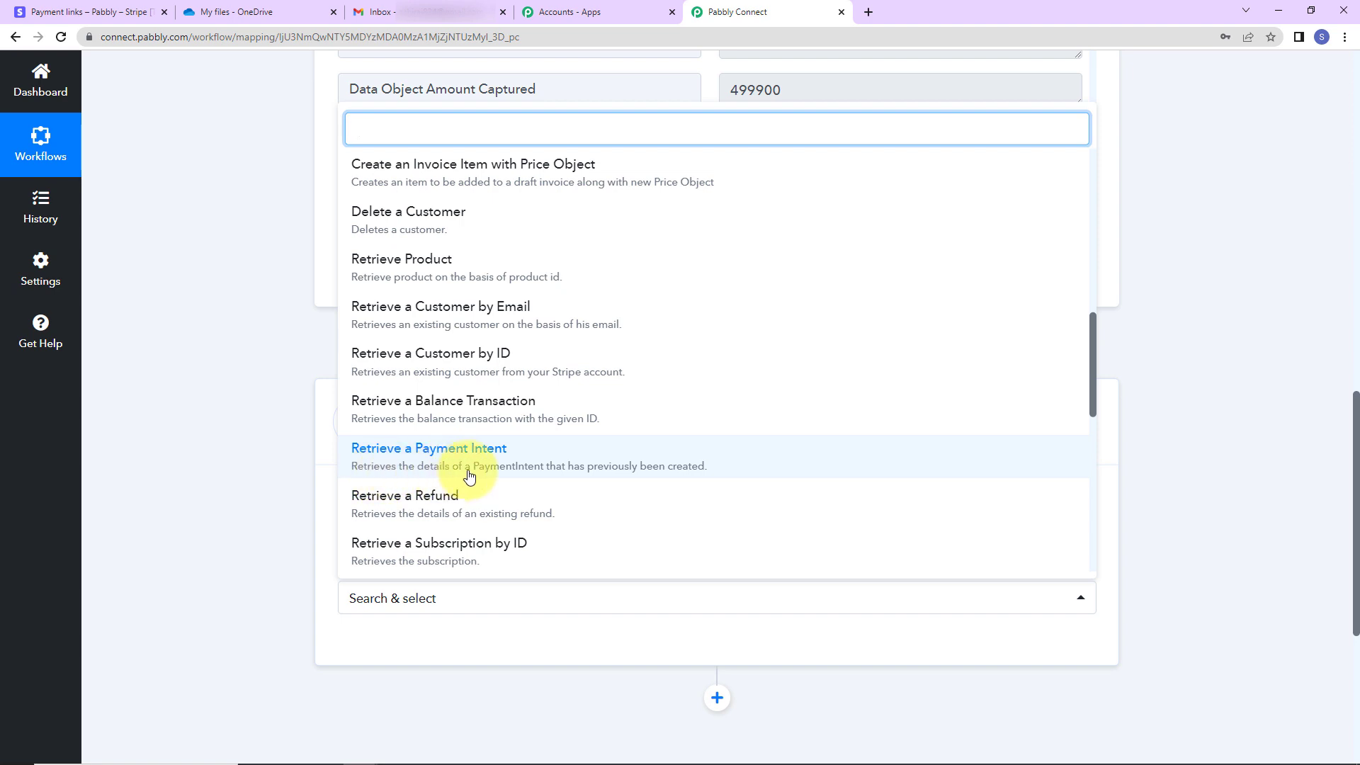
click(716, 465)
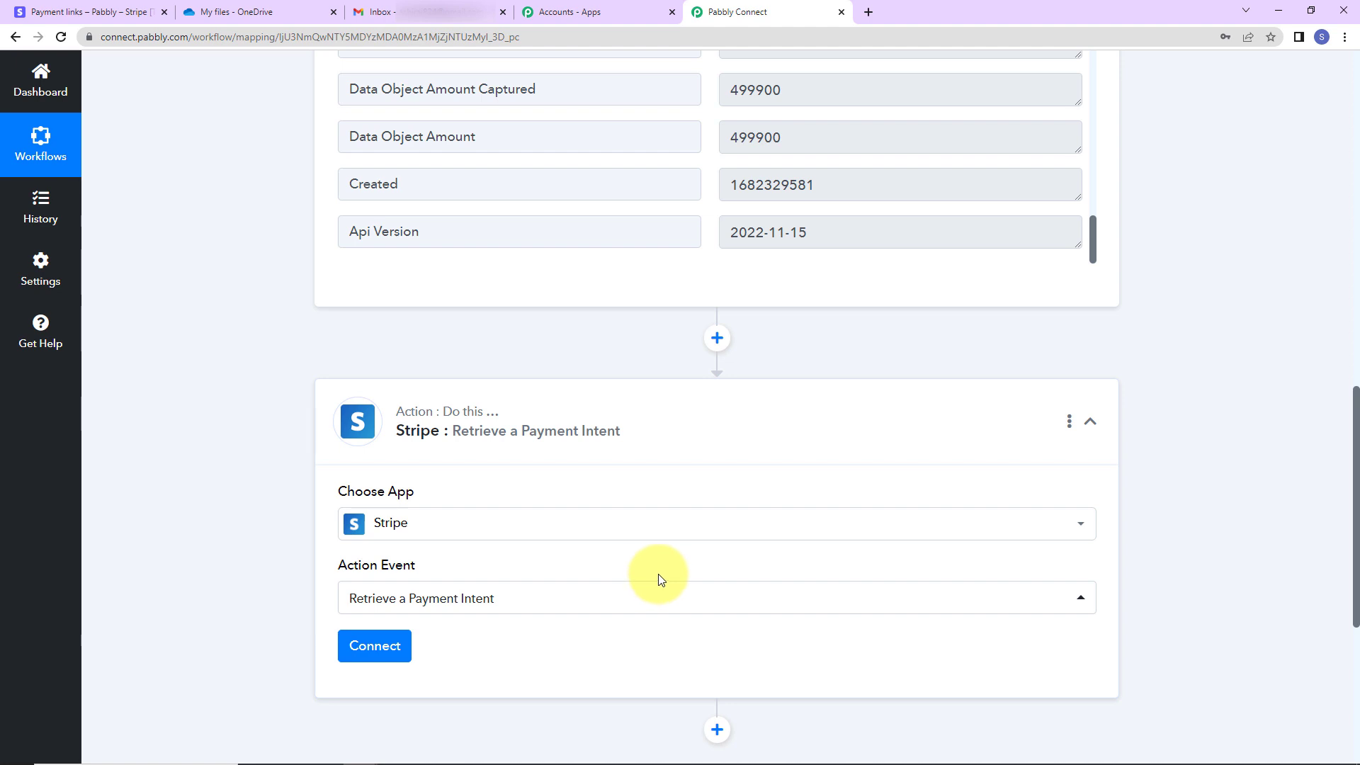
scroll(640, 559, down, 5)
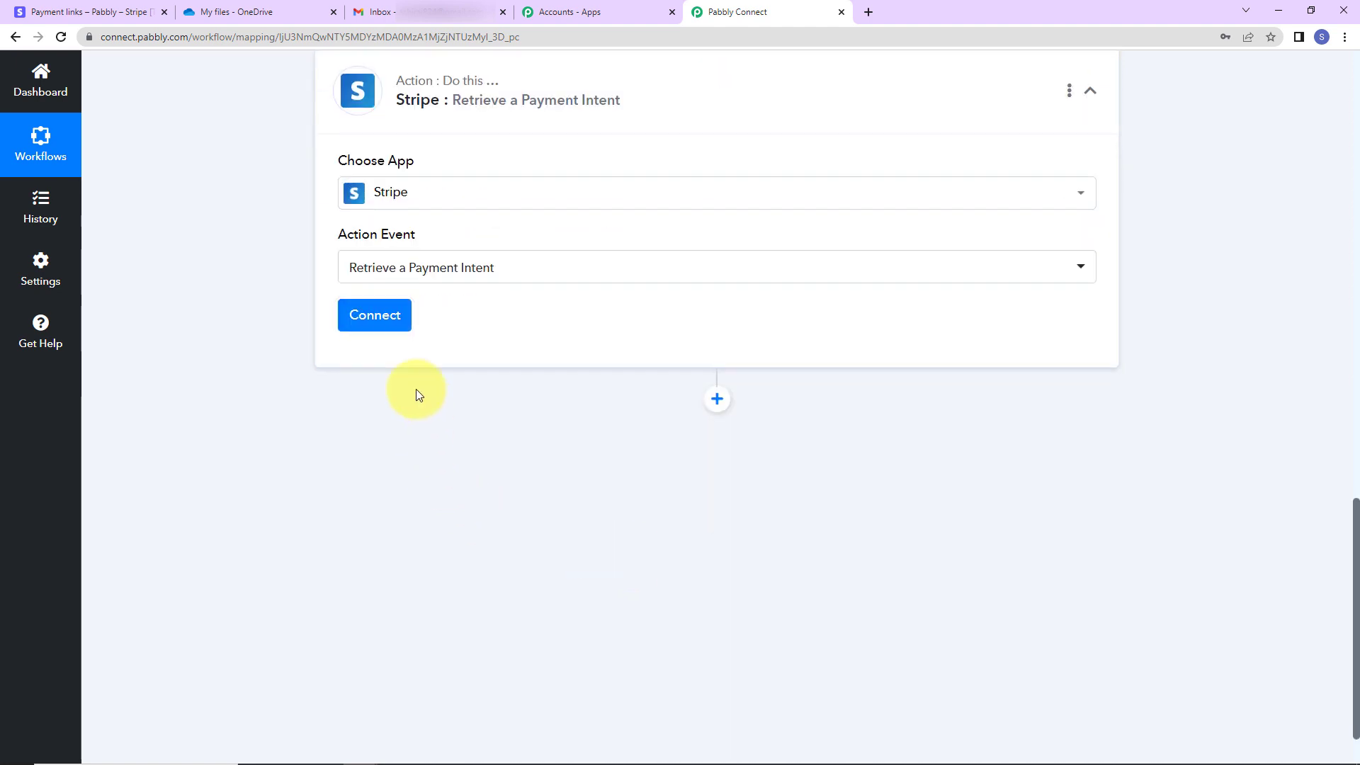
click(386, 317)
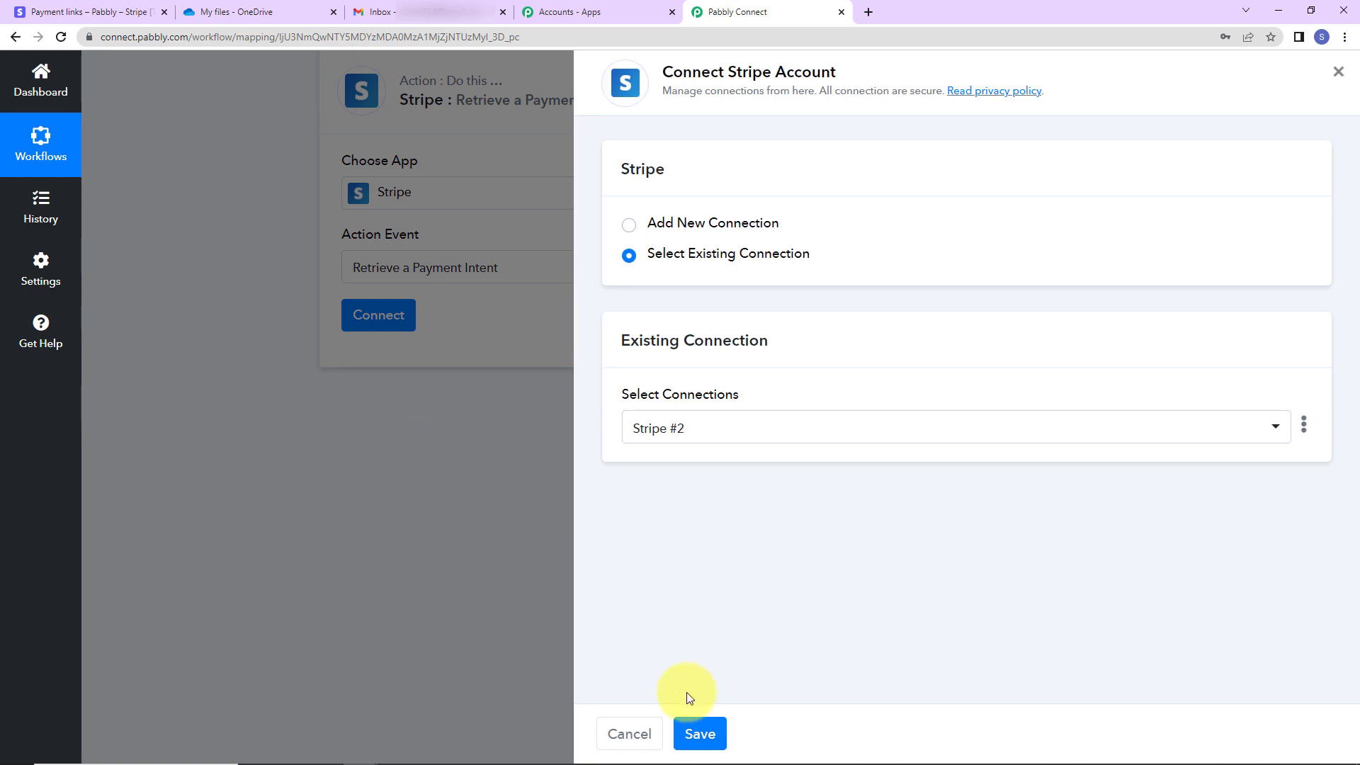
Use the existing Stripe connection and map Payment Intent ID to Data Object Payment Intent
click(708, 734)
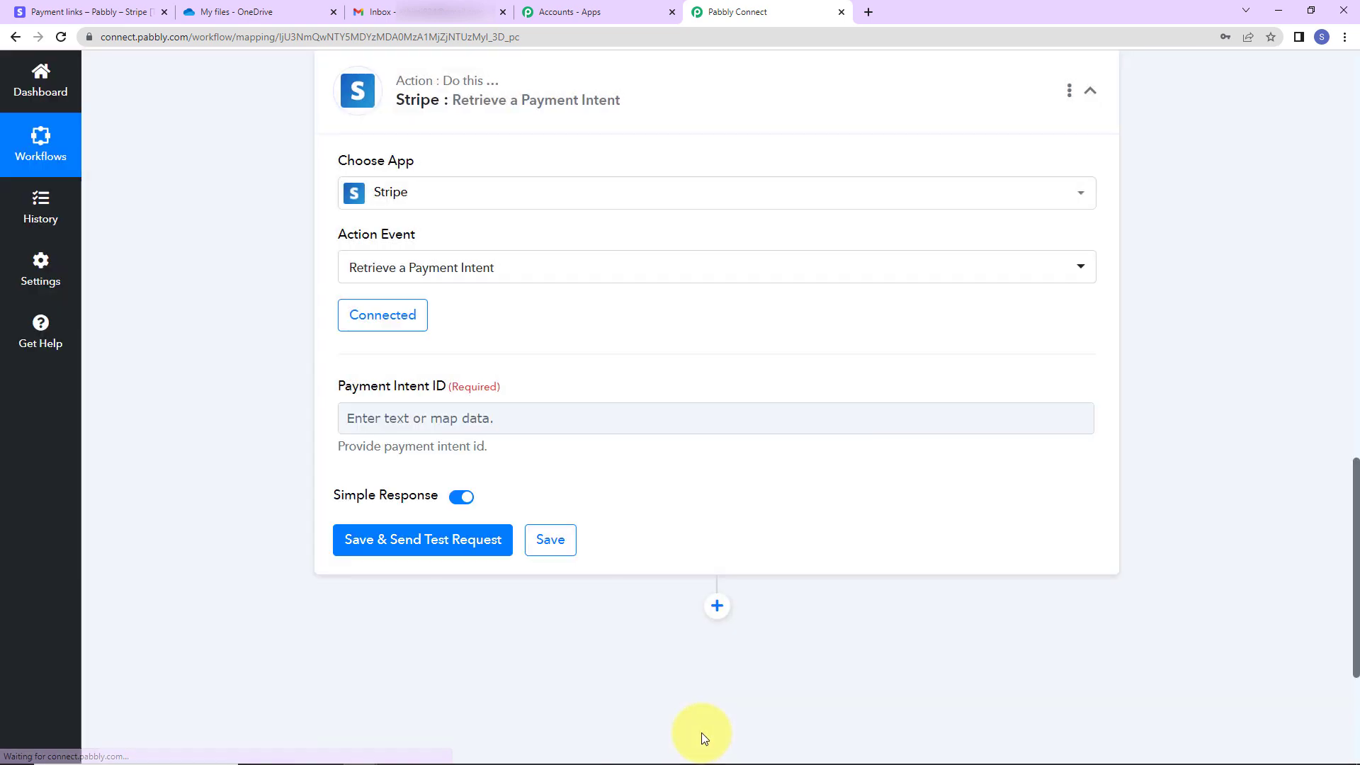
click(401, 421)
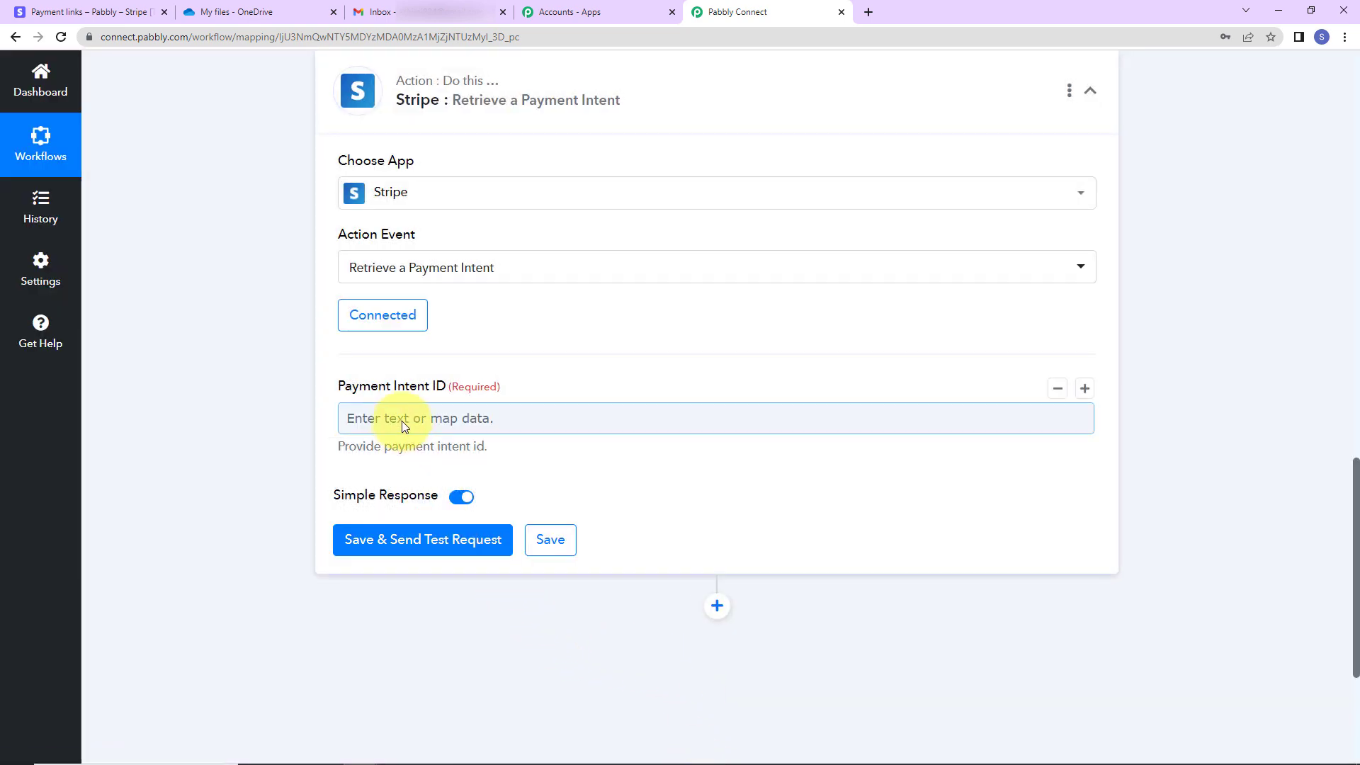
click(402, 421)
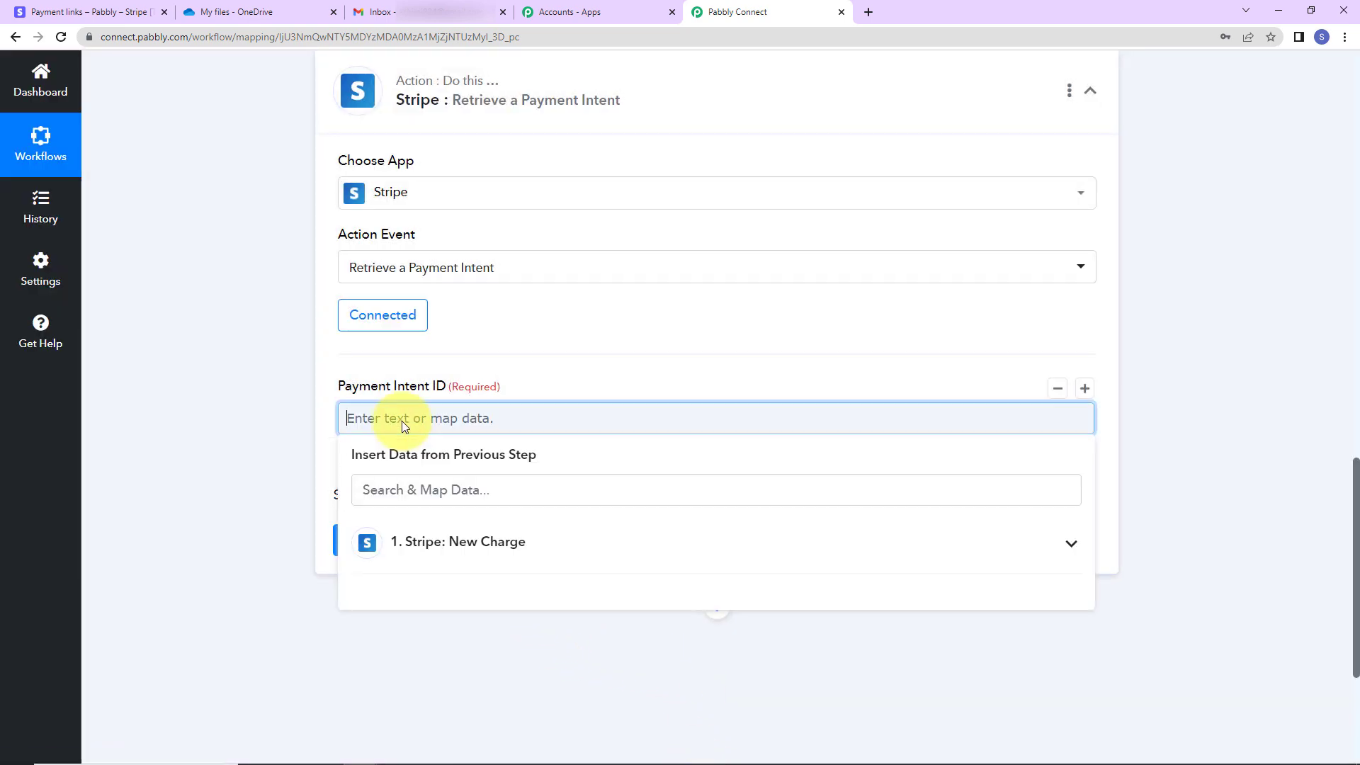
click(433, 550)
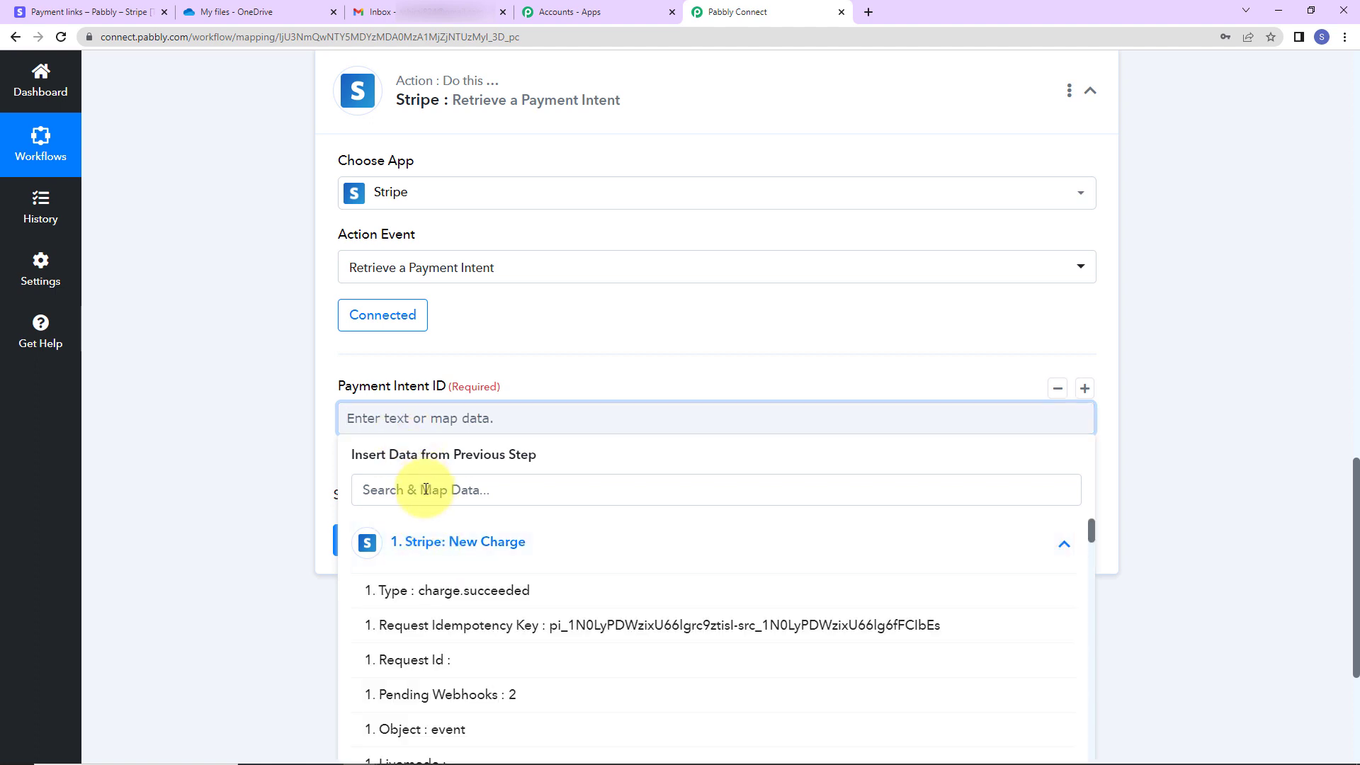
click(426, 490)
text(pa)
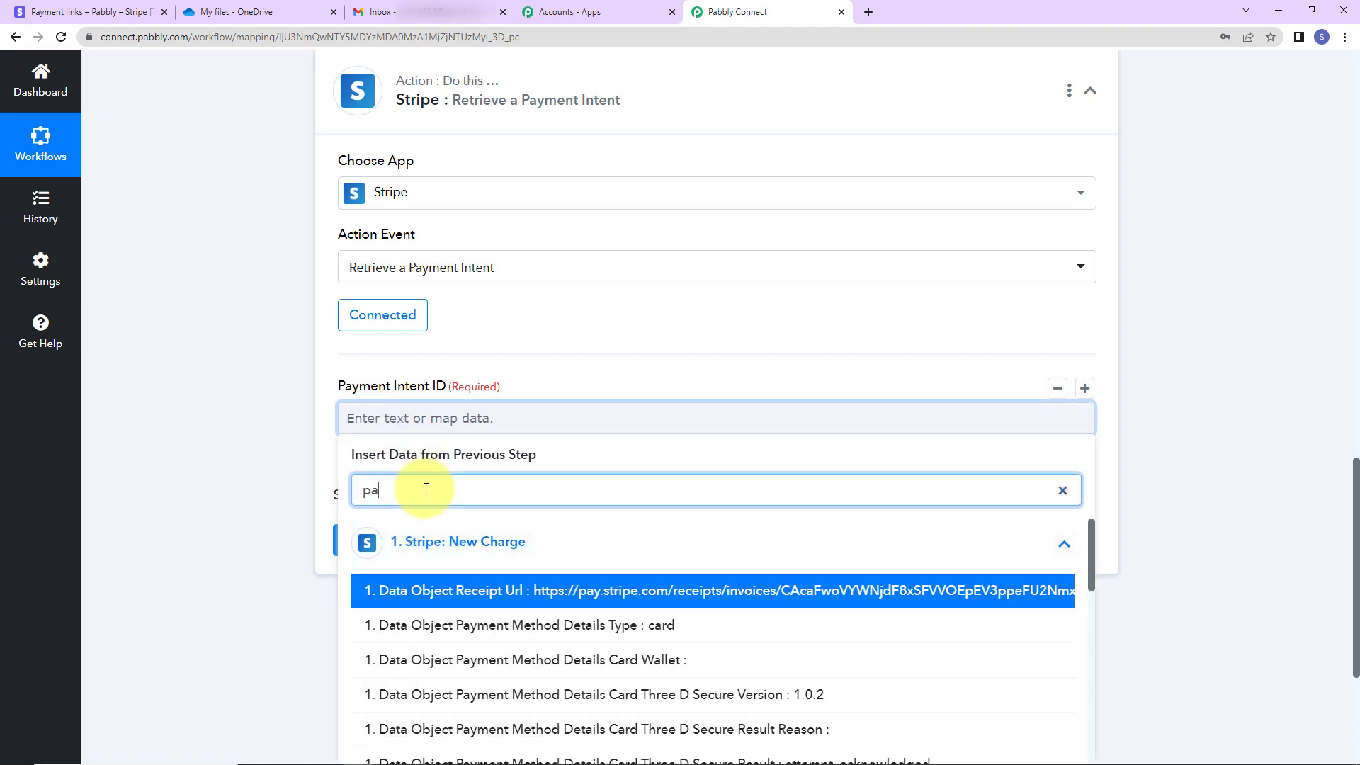
text(yment)
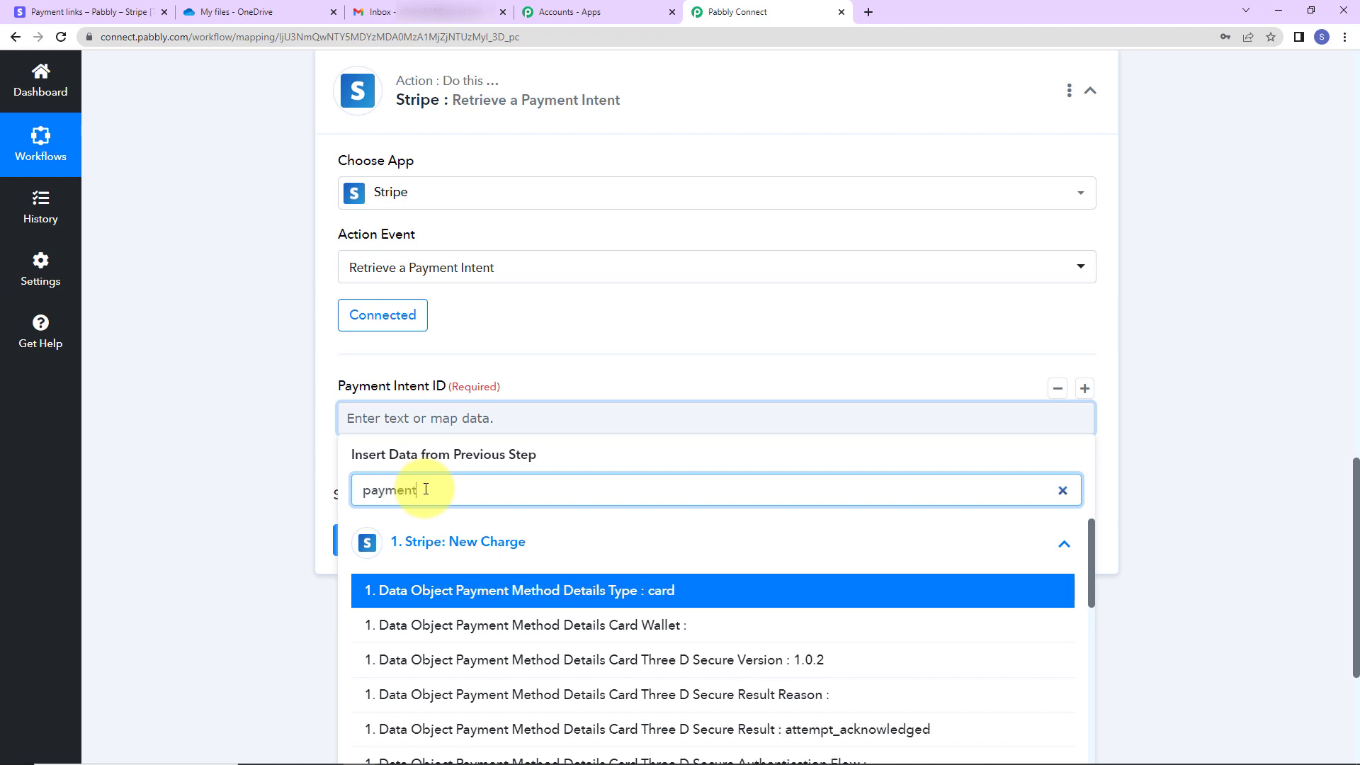
text( in)
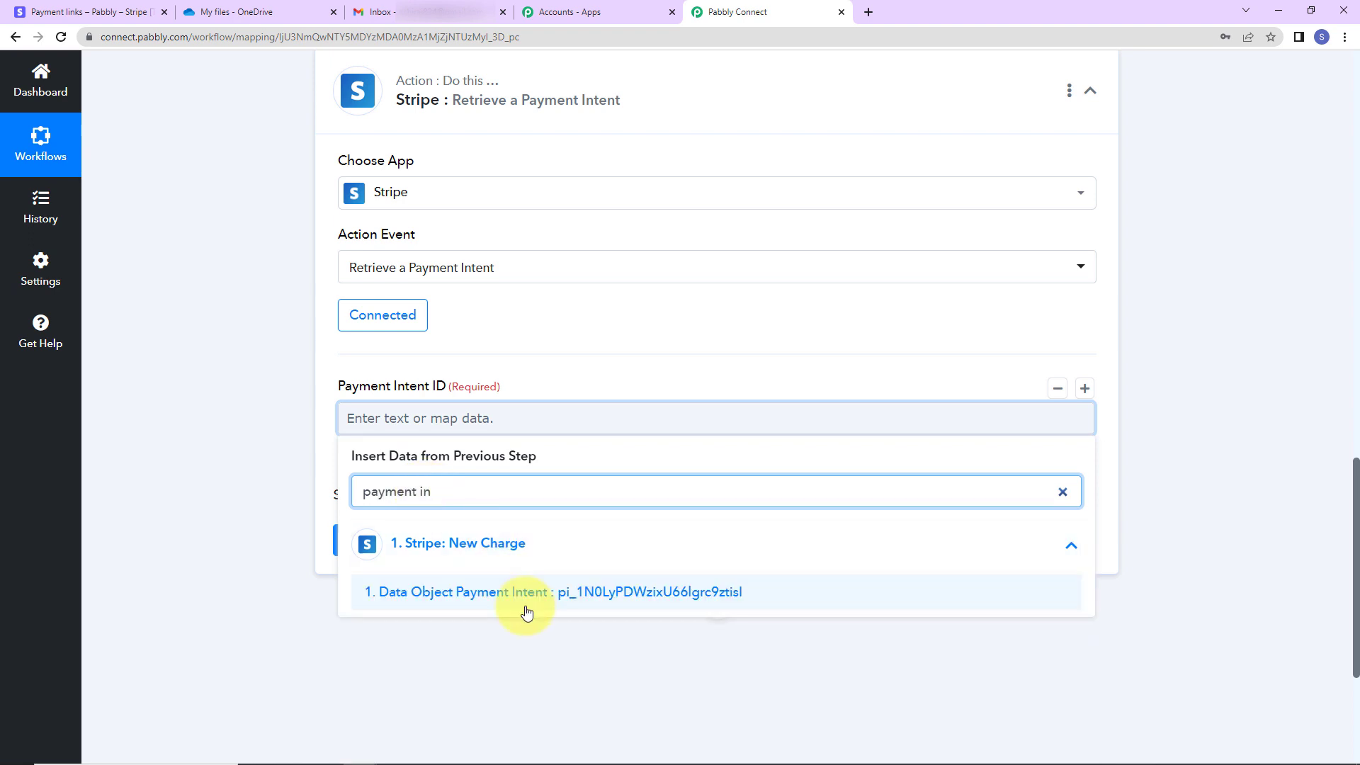
click(522, 597)
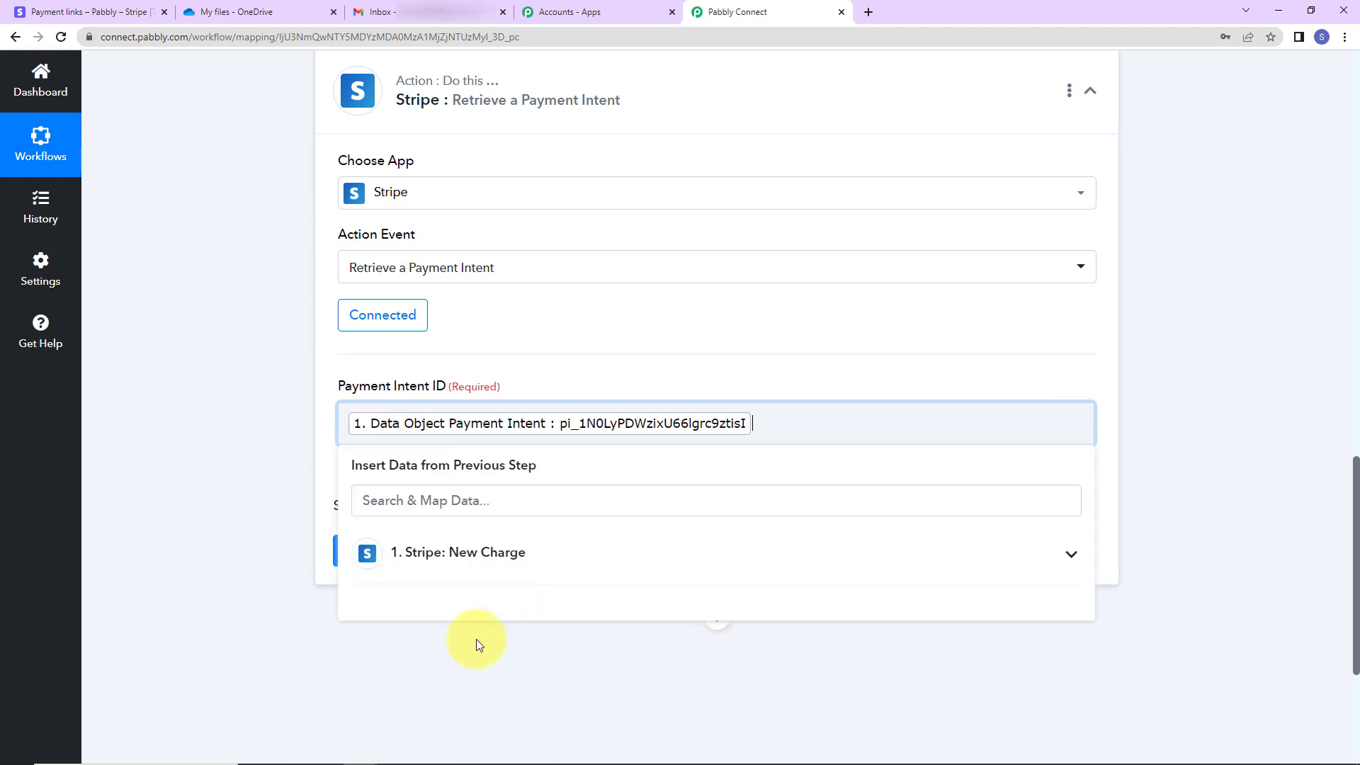
click(474, 648)
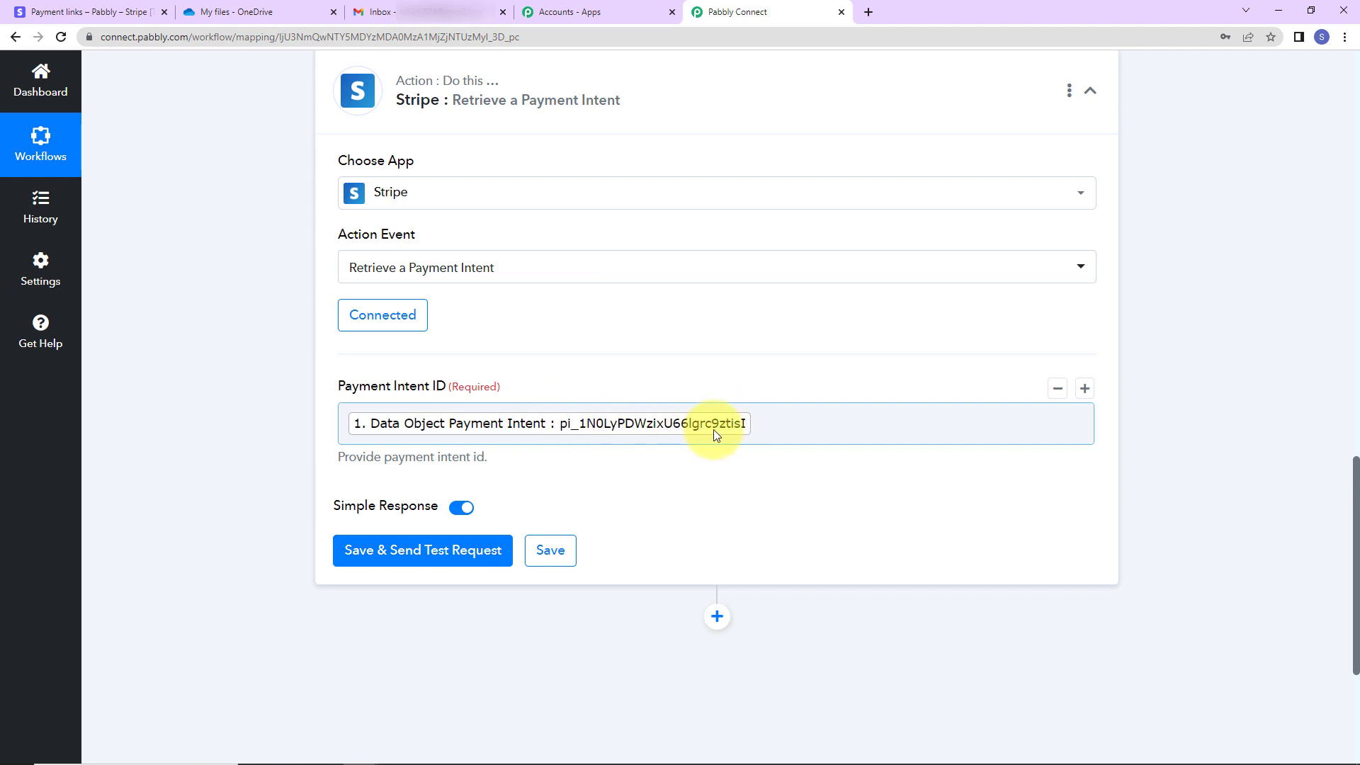
Save and test the Retrieve a Payment Intent step, checking the response shows Status succeeded
click(366, 559)
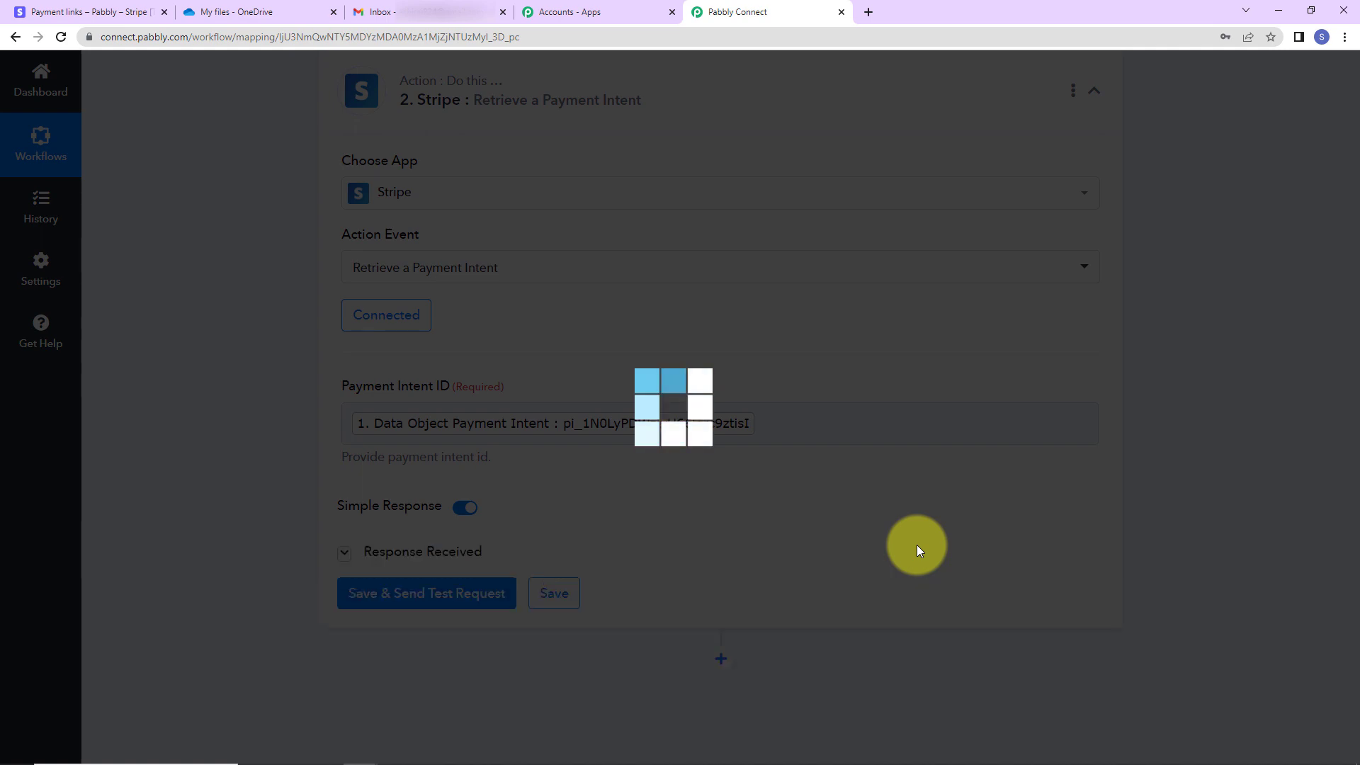
scroll(1149, 515, down, 5)
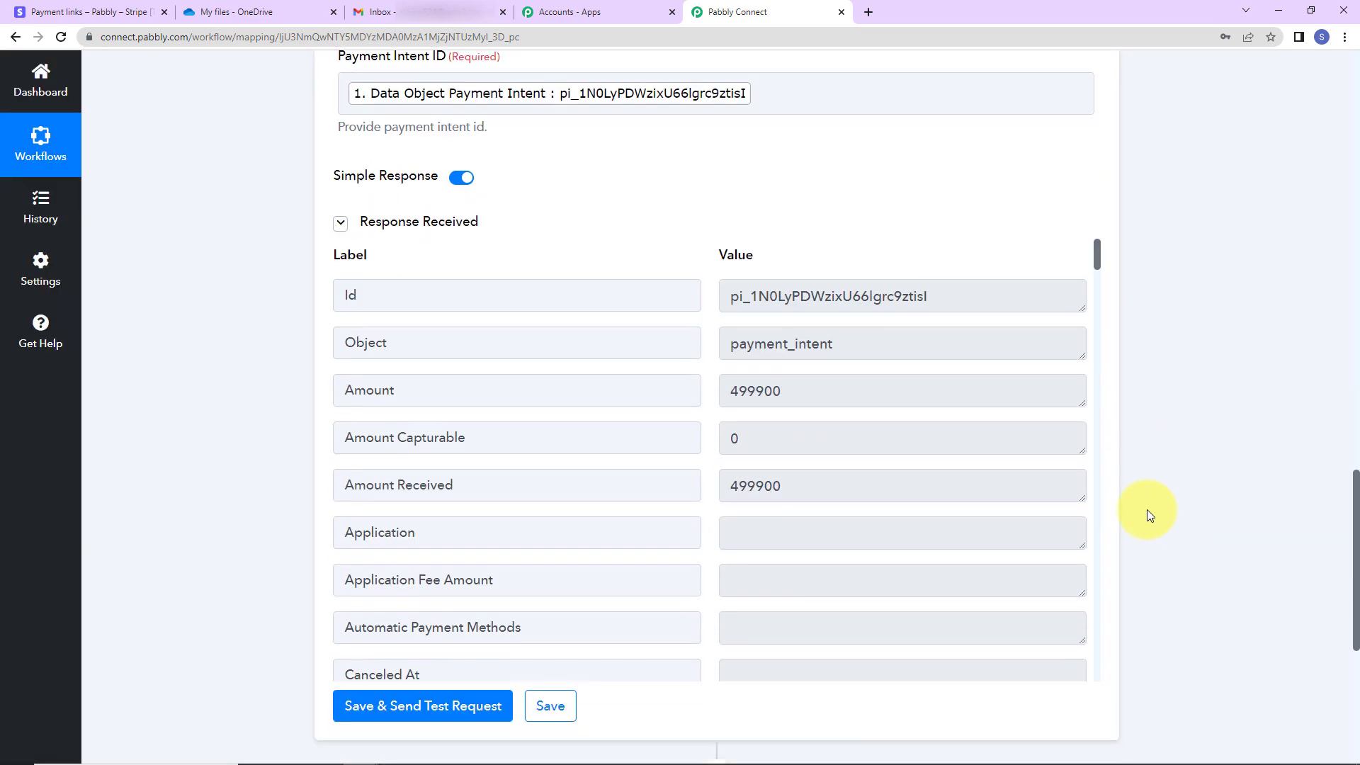
scroll(919, 445, down, 10)
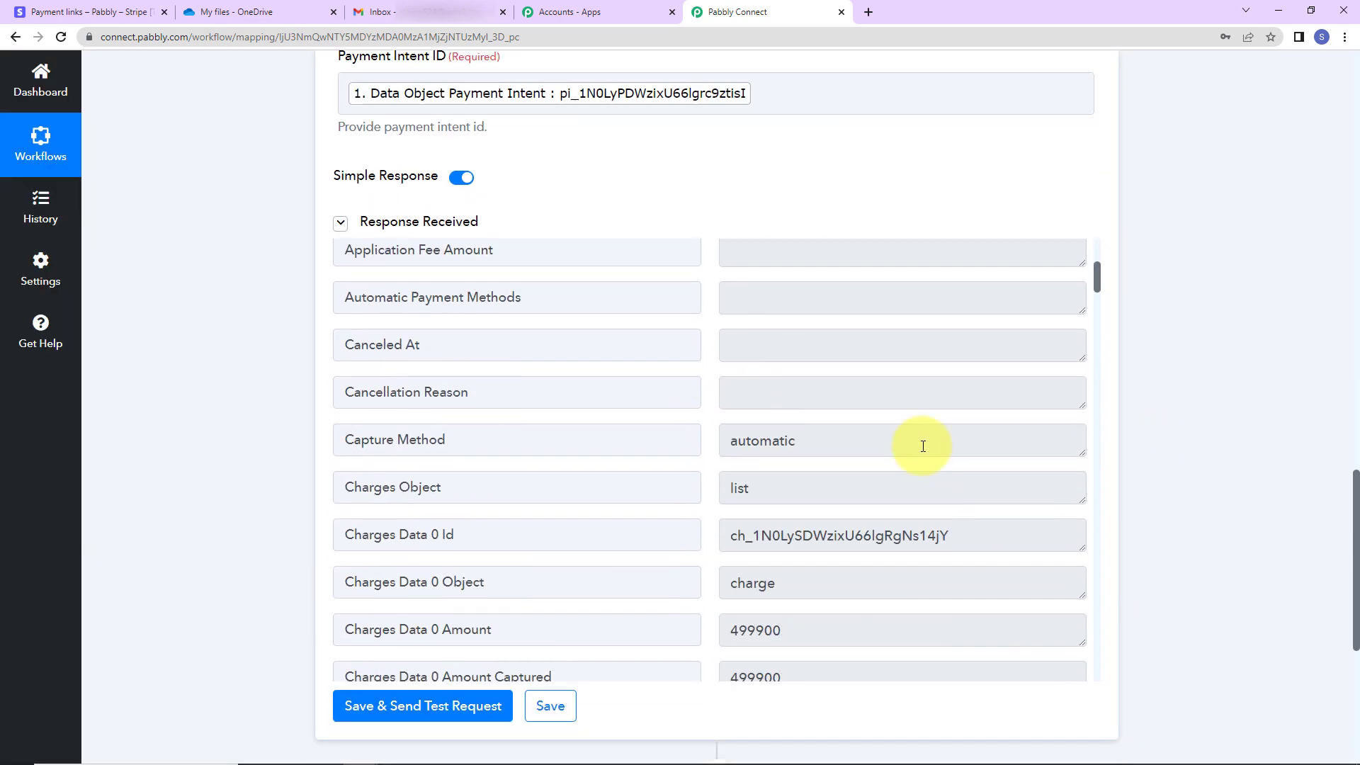
scroll(921, 446, down, 4)
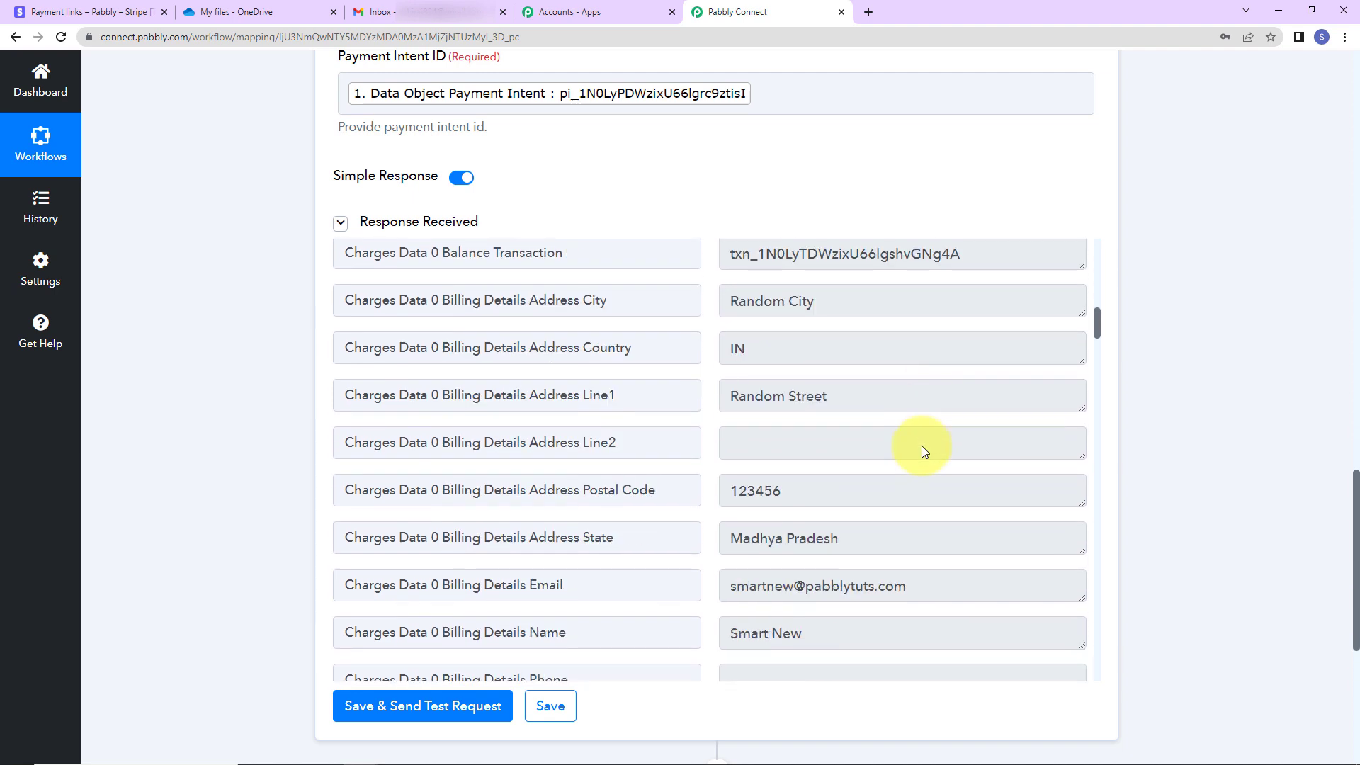
scroll(921, 499, down, 5)
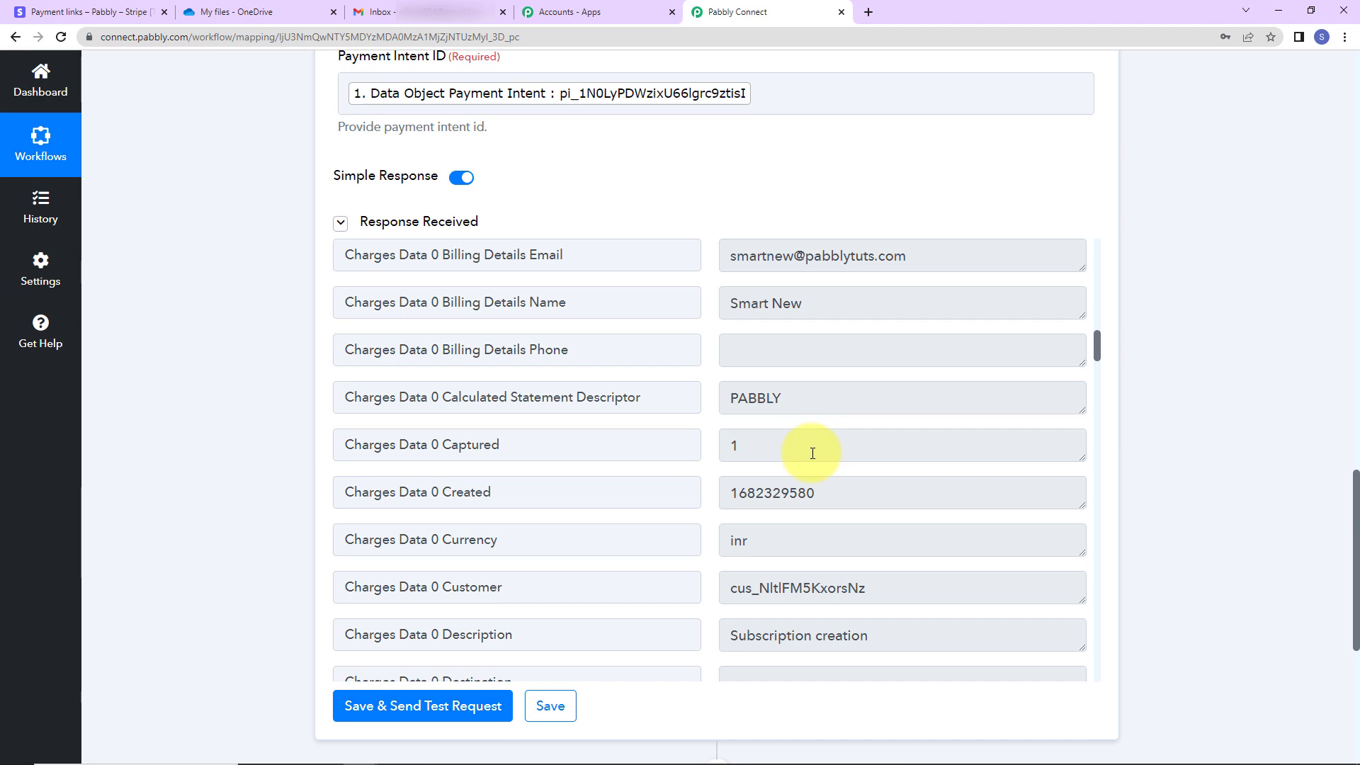
scroll(853, 456, down, 5)
scroll(854, 456, down, 10)
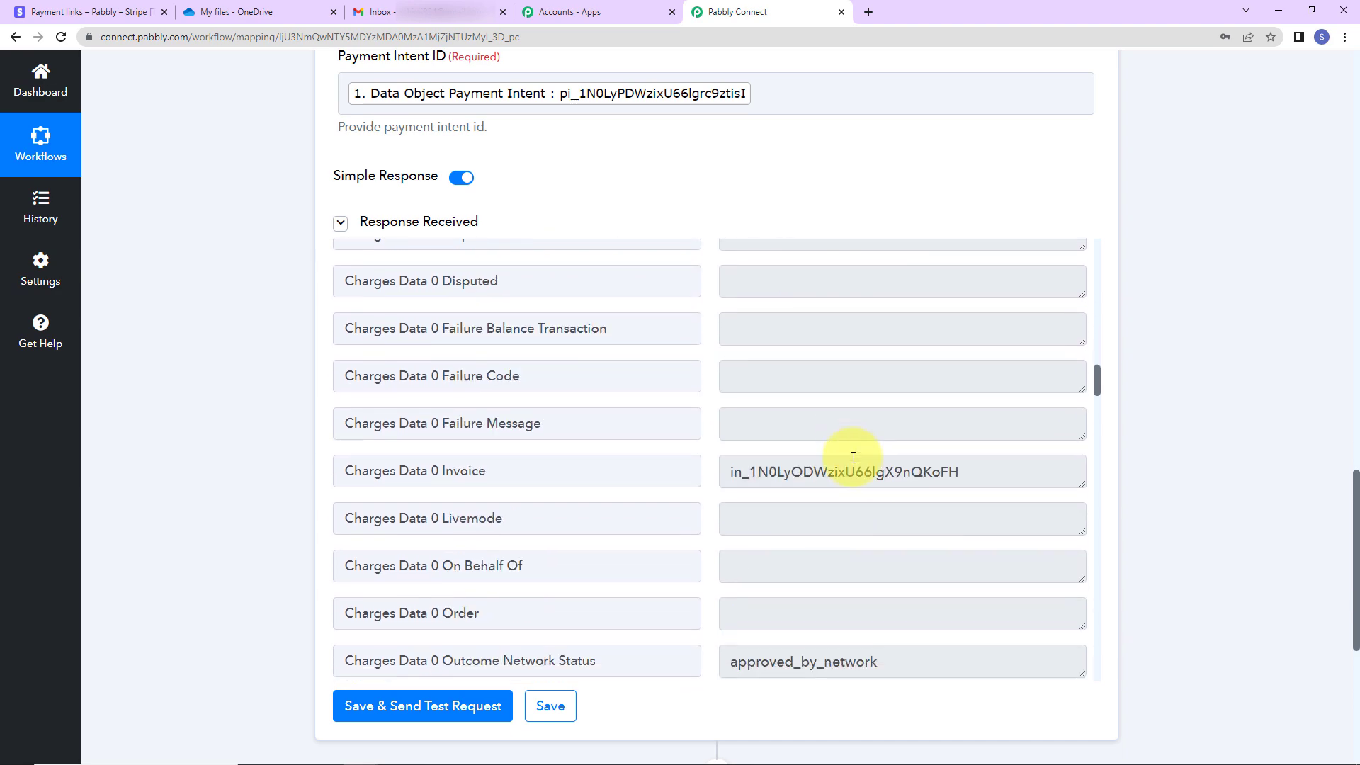
scroll(854, 457, down, 10)
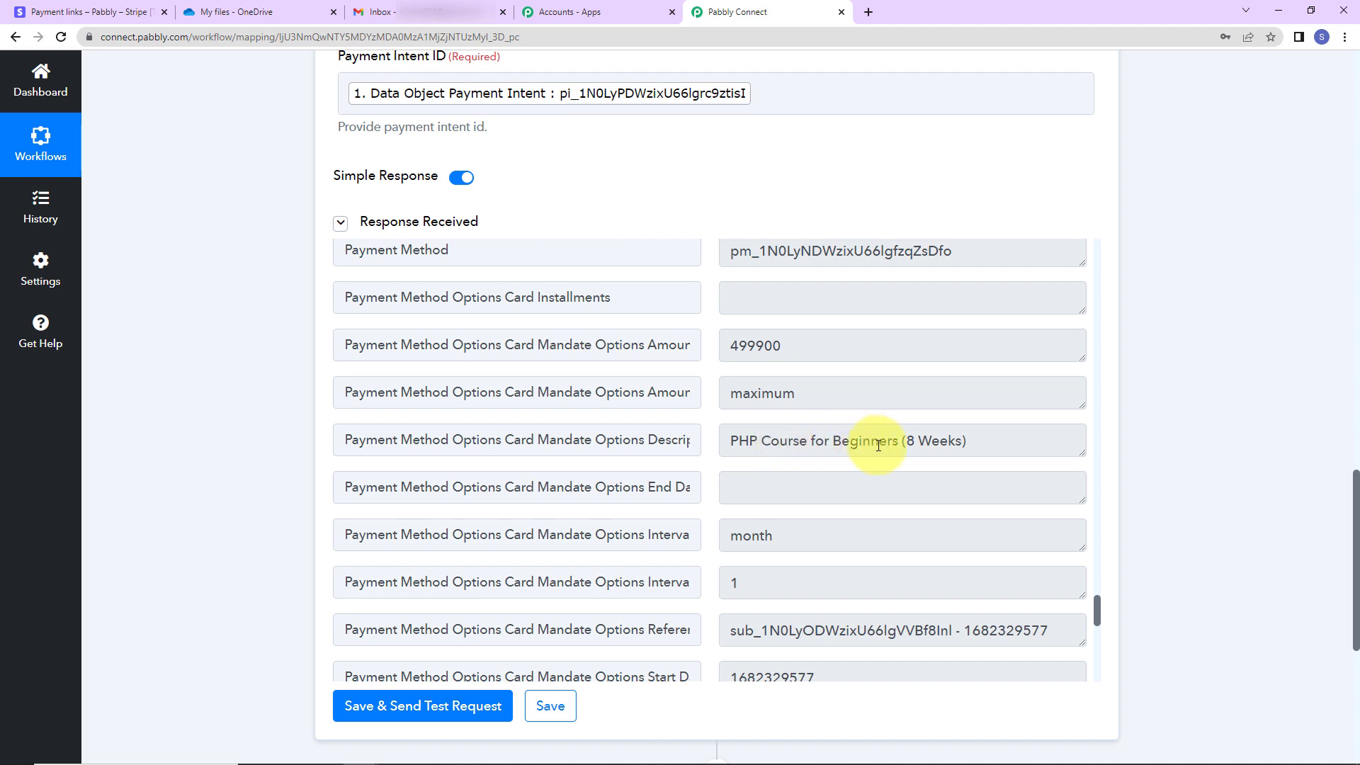
scroll(880, 449, down, 7)
scroll(970, 493, down, 4)
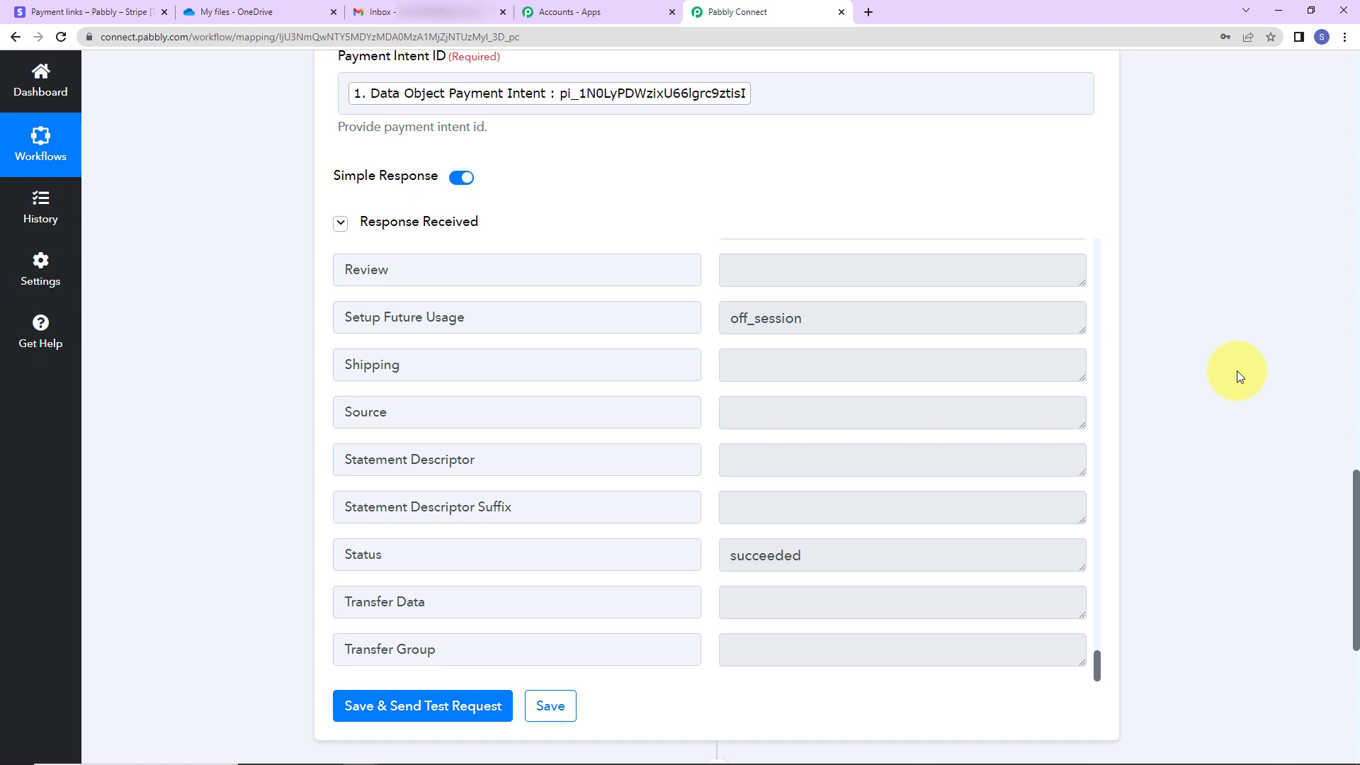
scroll(851, 414, down, 6)
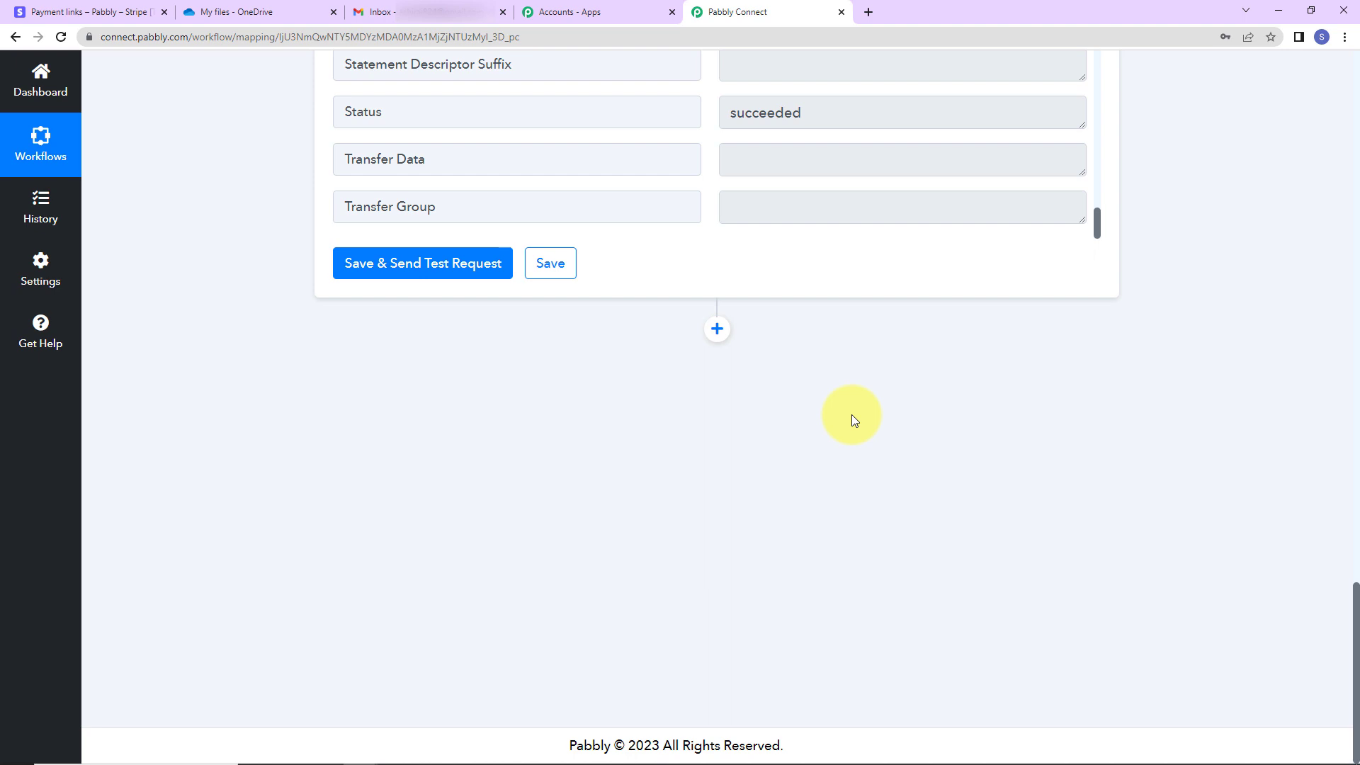
click(716, 329)
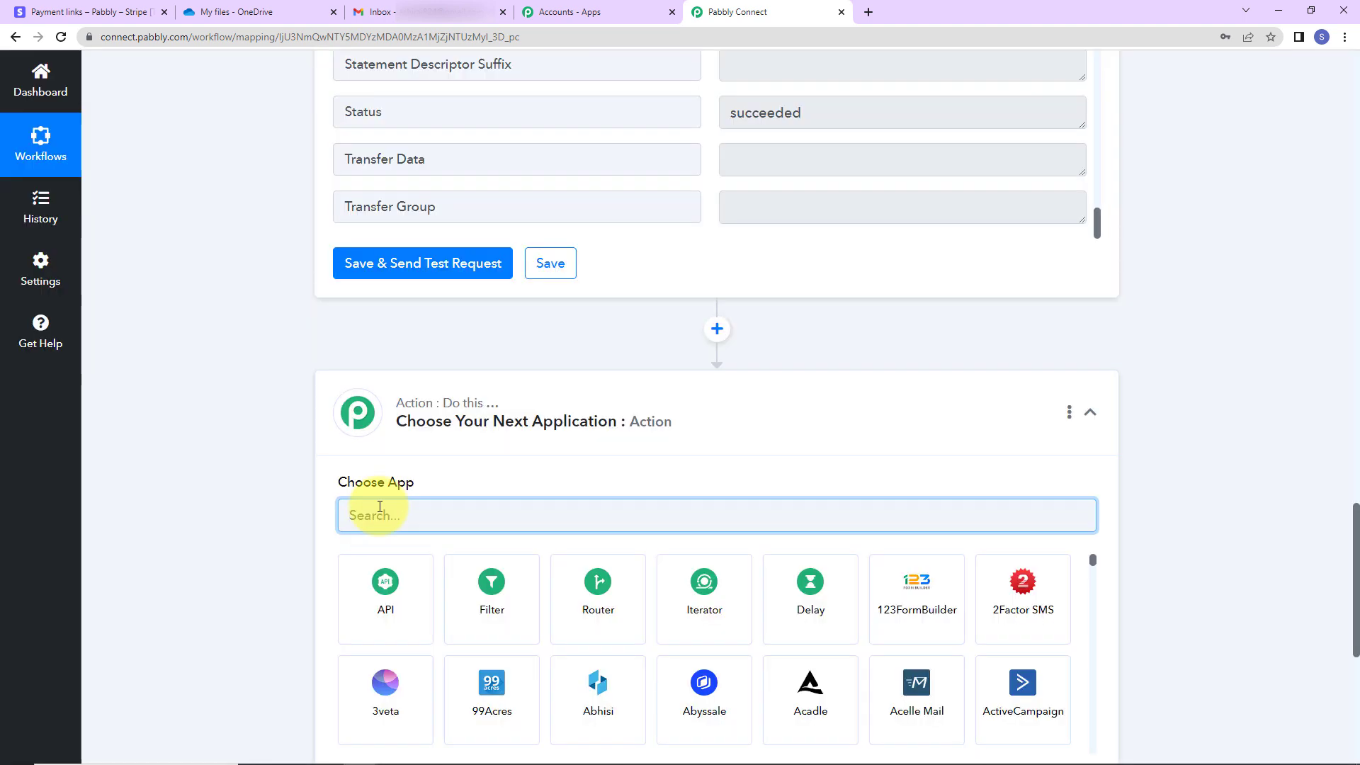
Add a Filter step on the Stripe Payment Method Options Card field holding the course name
click(502, 623)
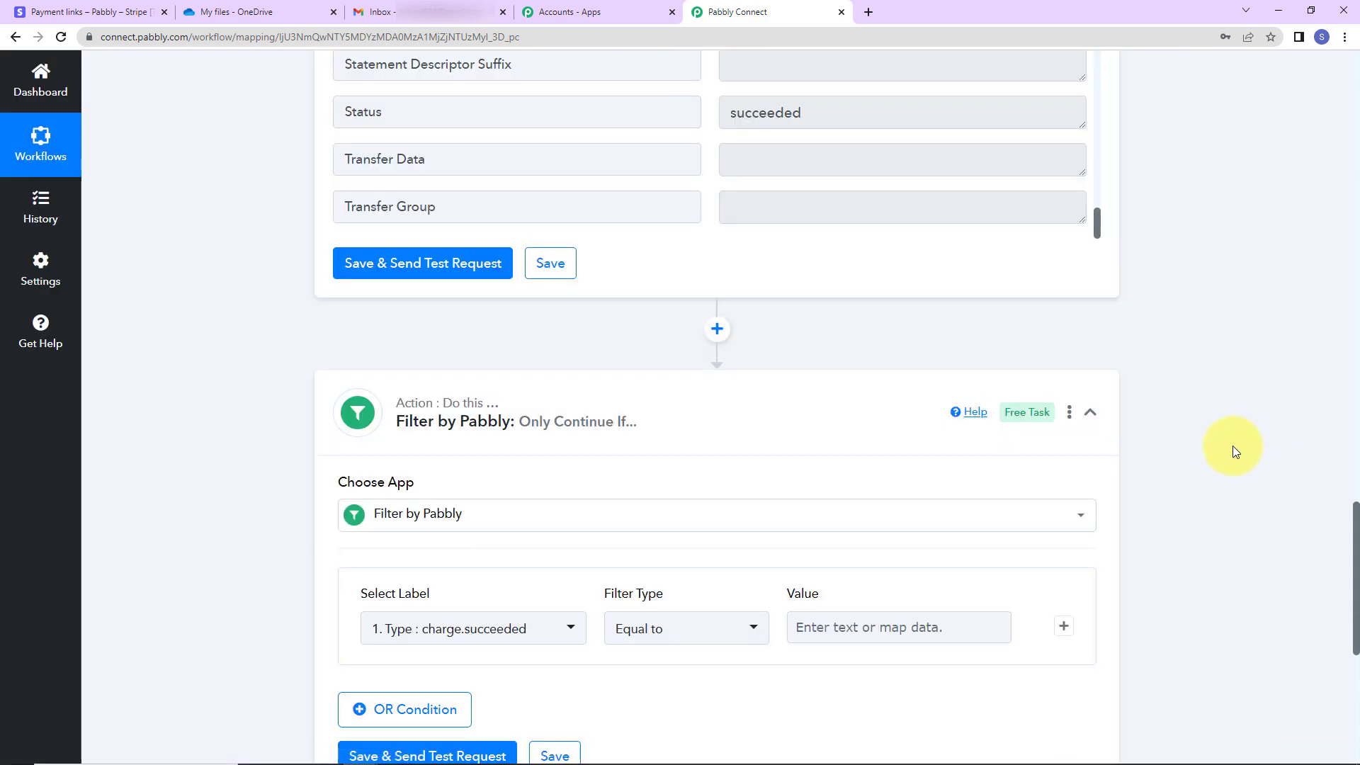
scroll(1233, 401, down, 5)
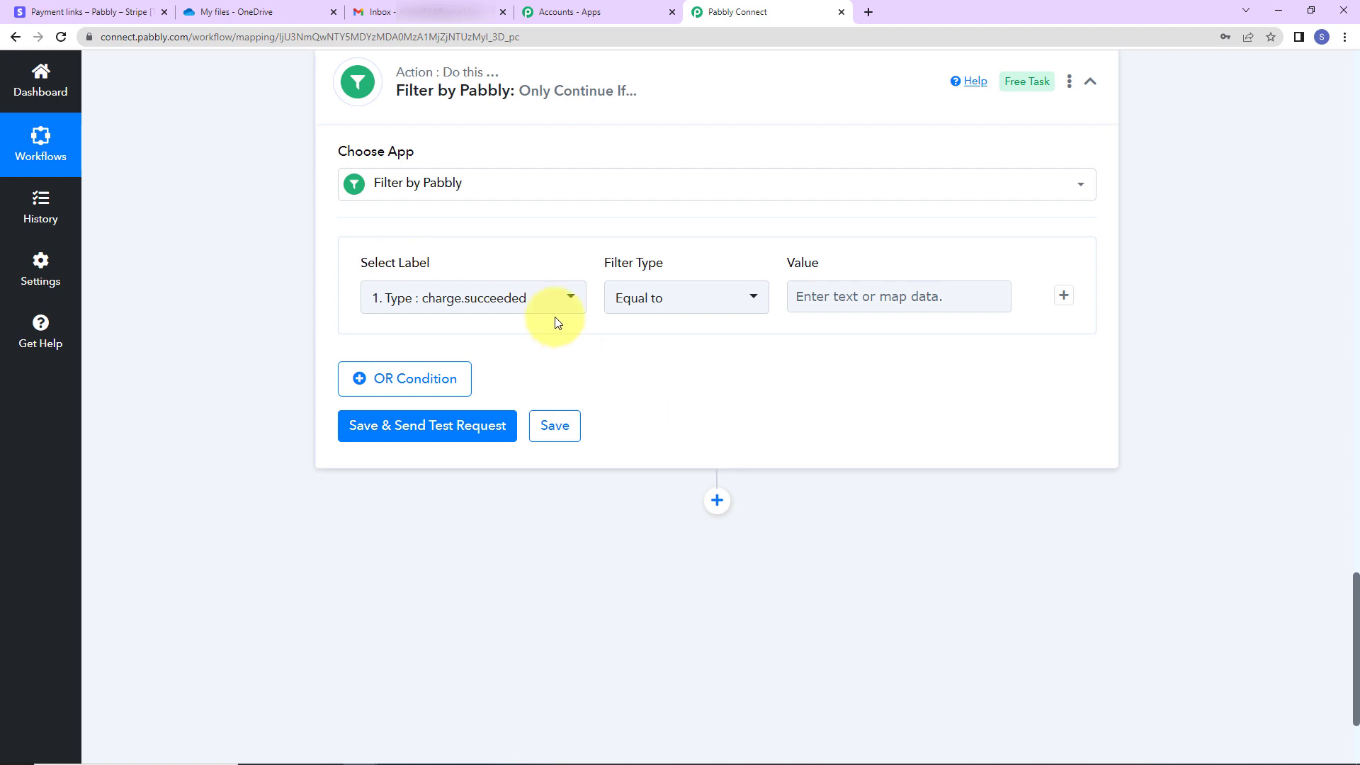
click(555, 303)
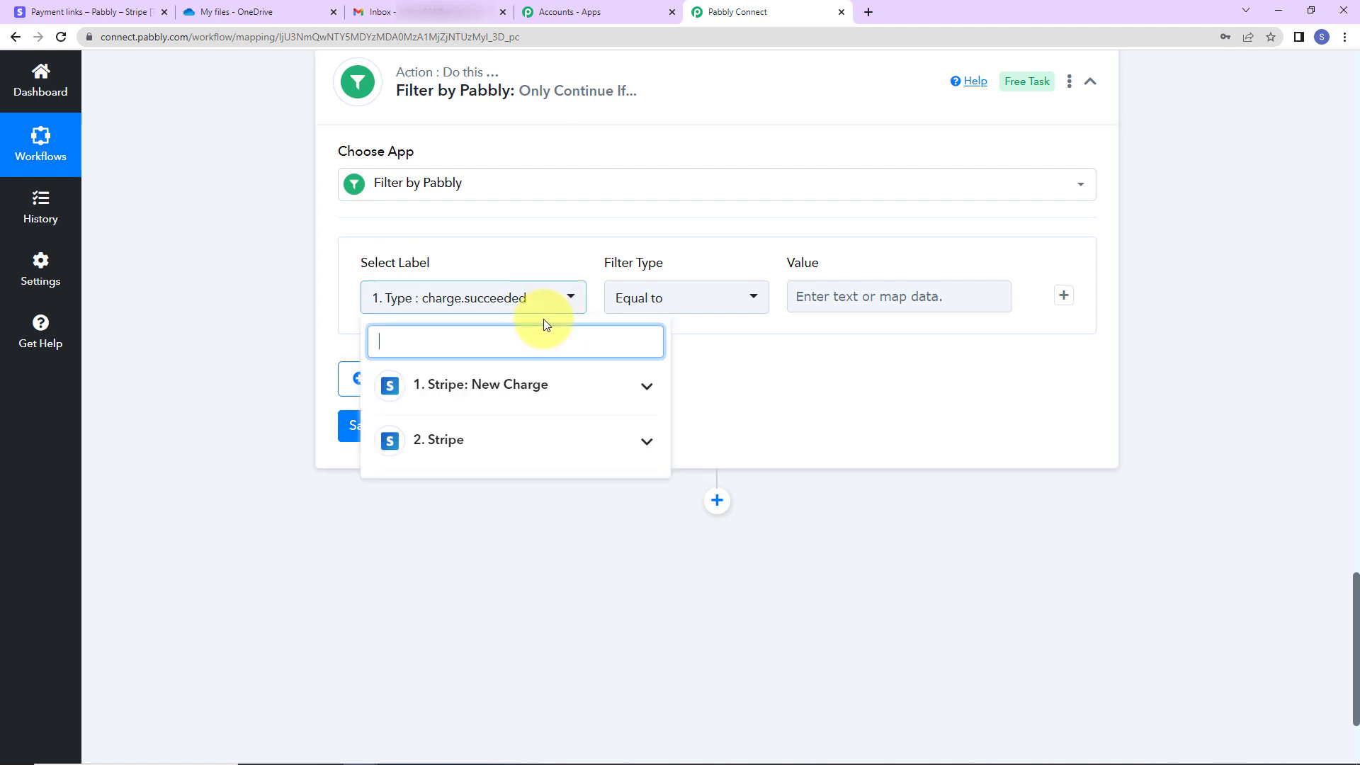
click(449, 445)
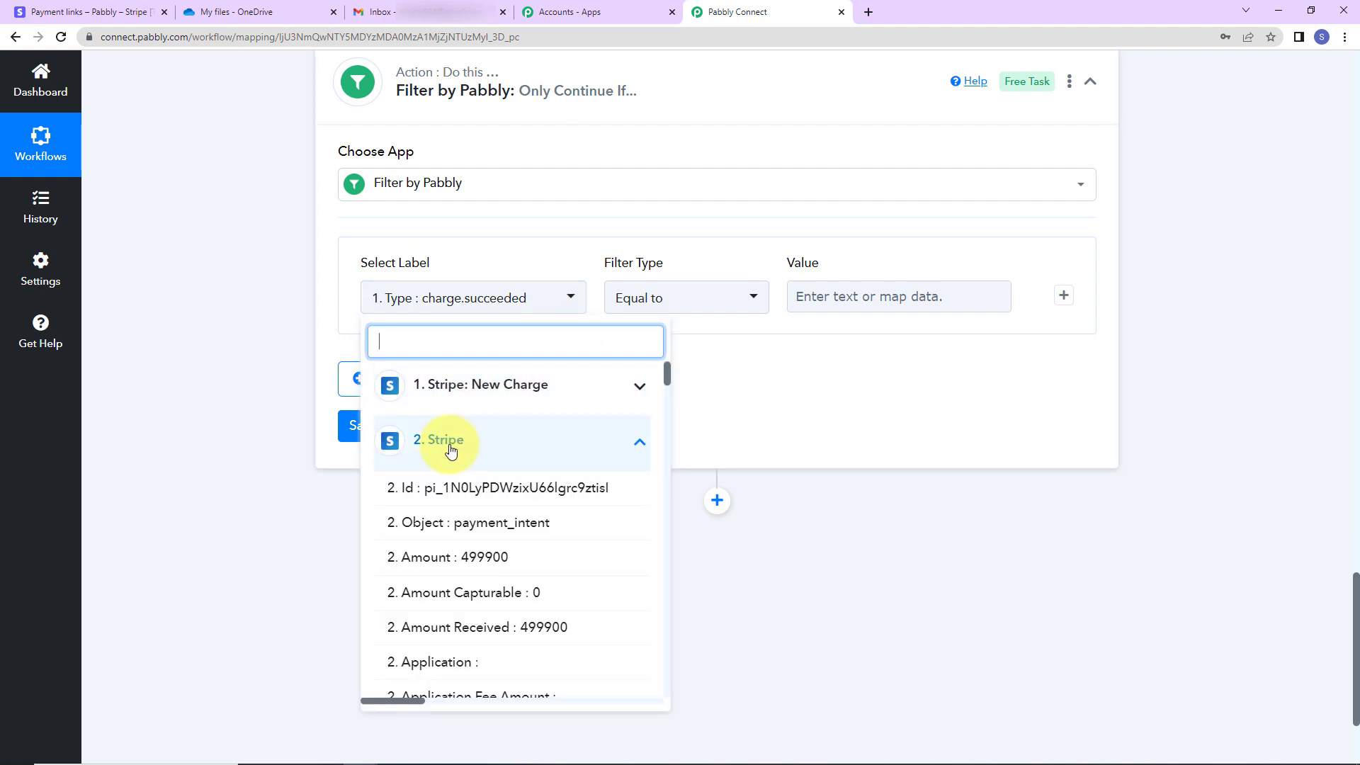
text(php)
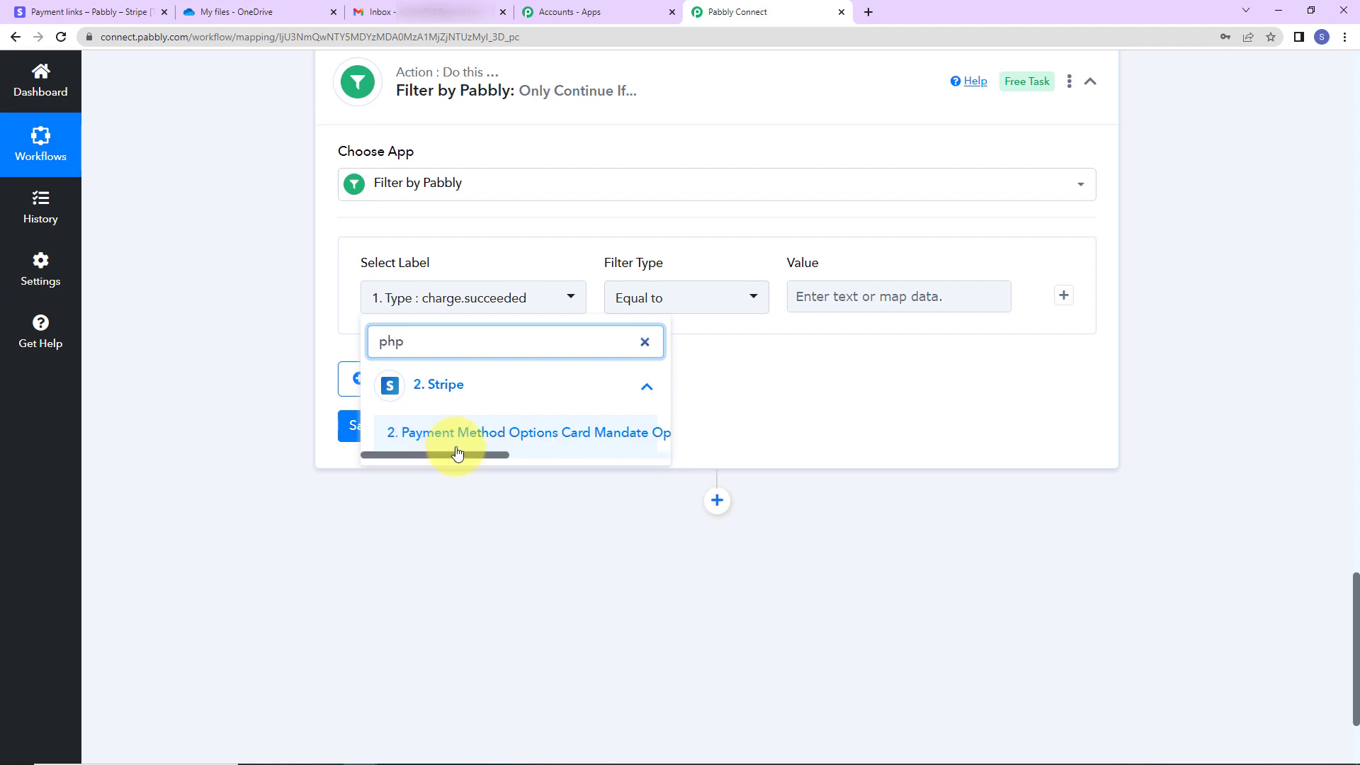
drag(488, 455, 603, 461)
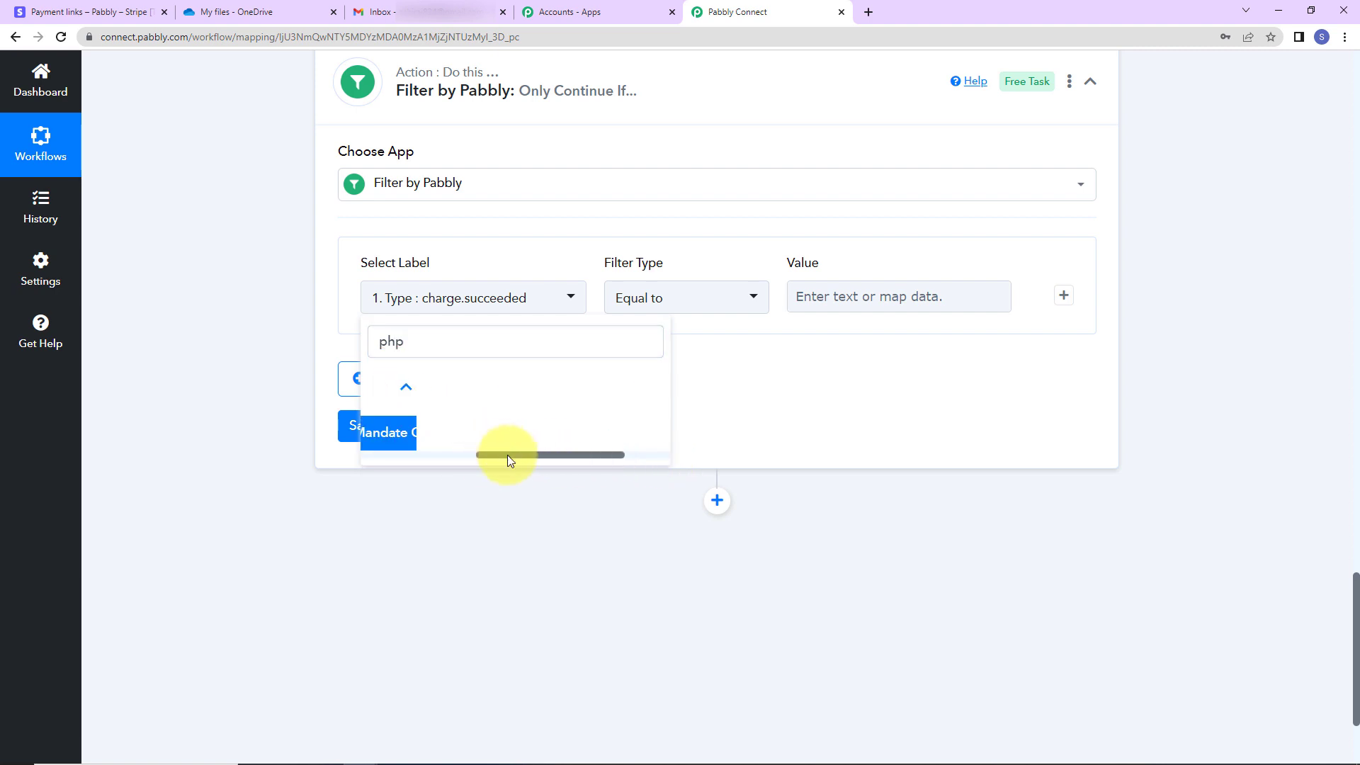
drag(507, 459, 533, 453)
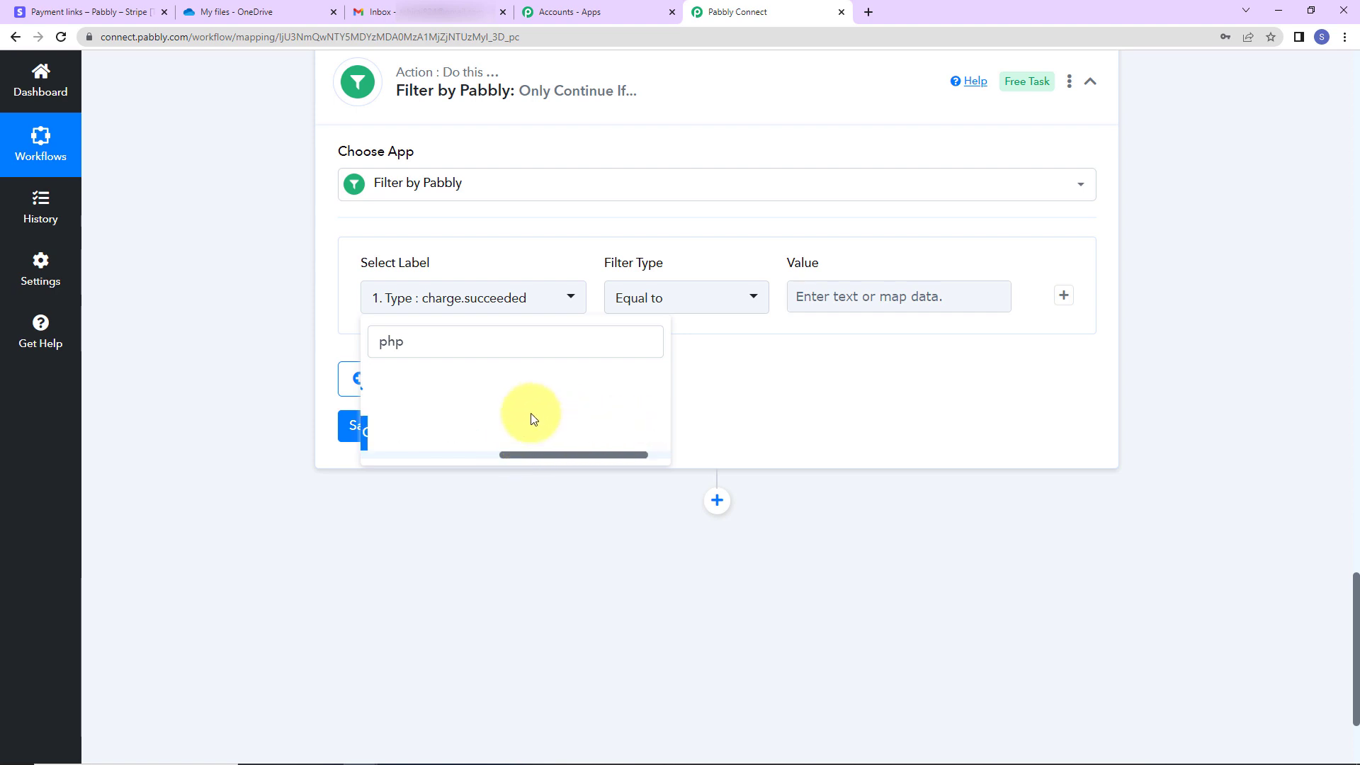
click(521, 438)
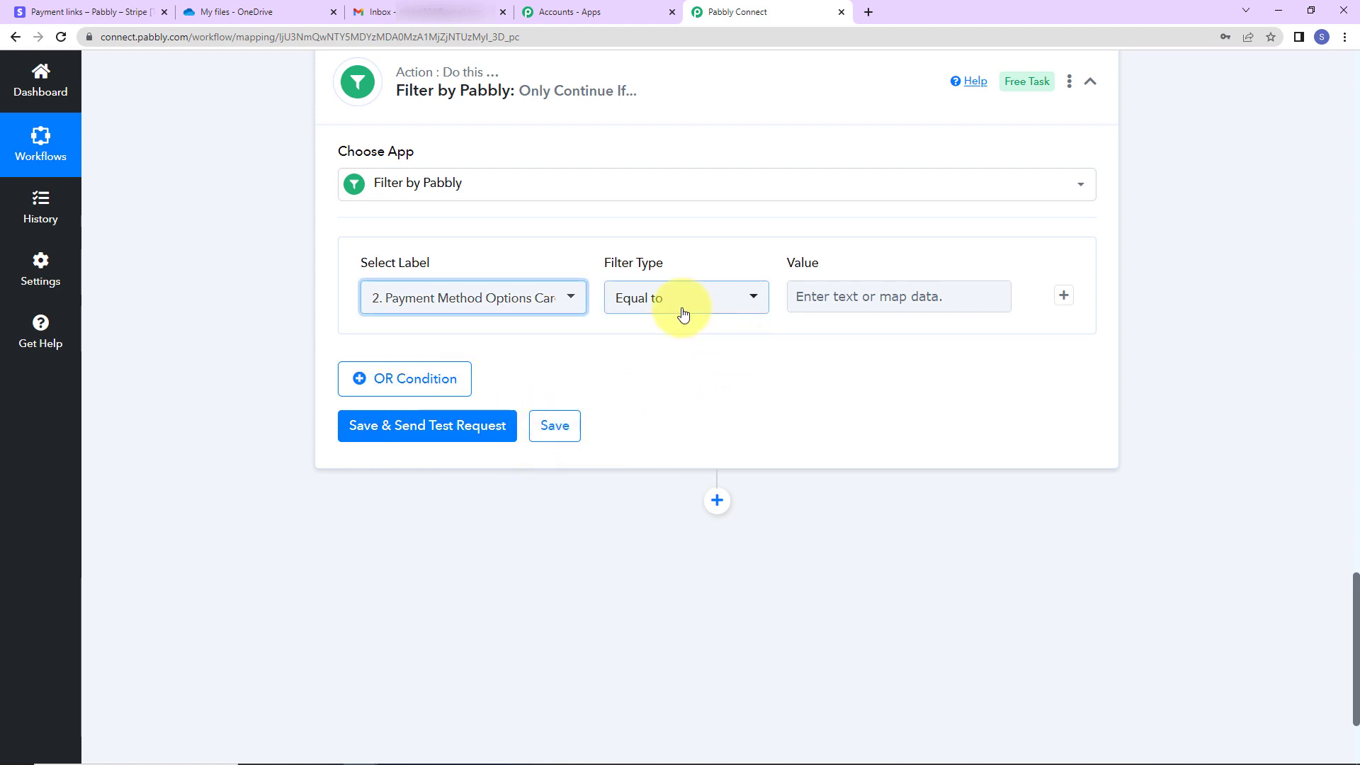
Require the value 'PHP Course for Beginners (8 Weeks)' and test the filter, returning true
click(971, 297)
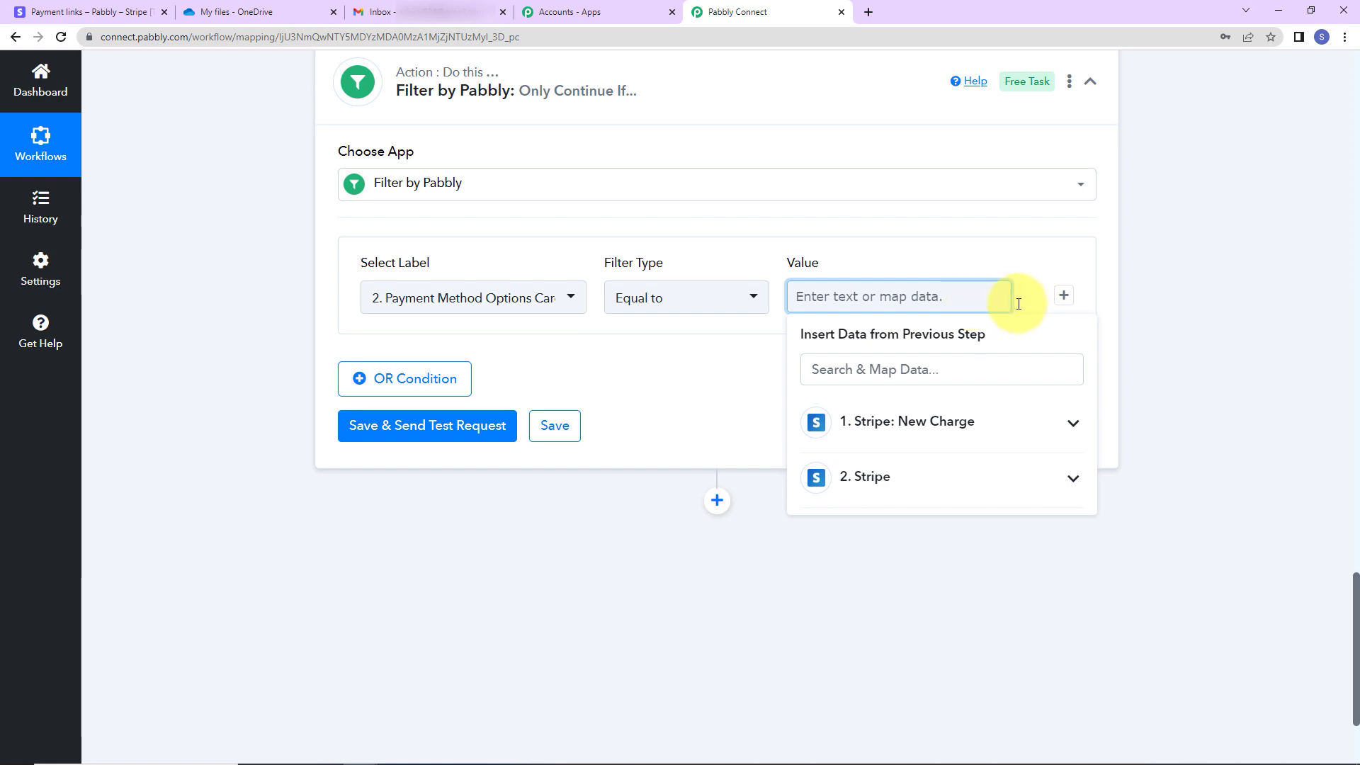
click(1160, 332)
scroll(1162, 347, up, 7)
scroll(808, 314, up, 4)
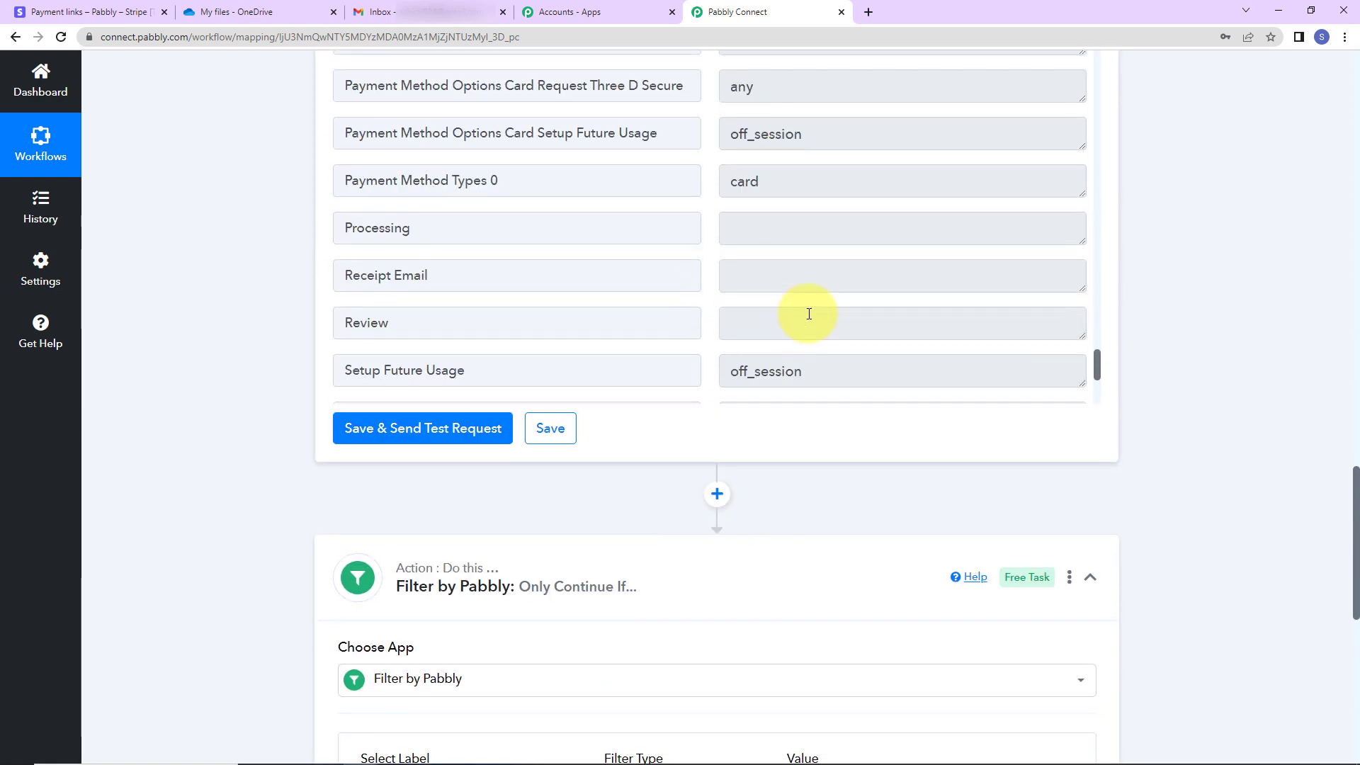
scroll(809, 314, up, 6)
drag(996, 206, 728, 201)
right_click(771, 219)
click(779, 219)
scroll(1141, 354, down, 7)
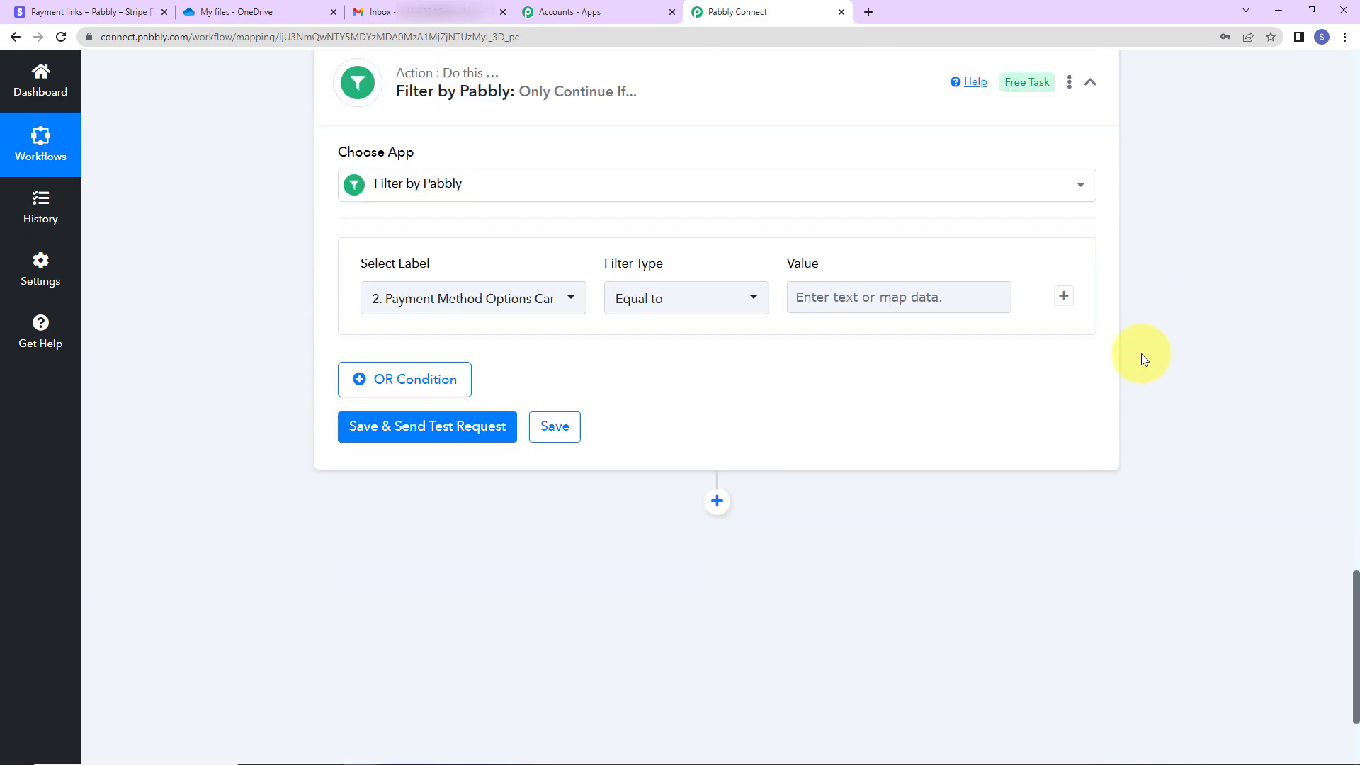
click(908, 299)
key(ctrl+v)
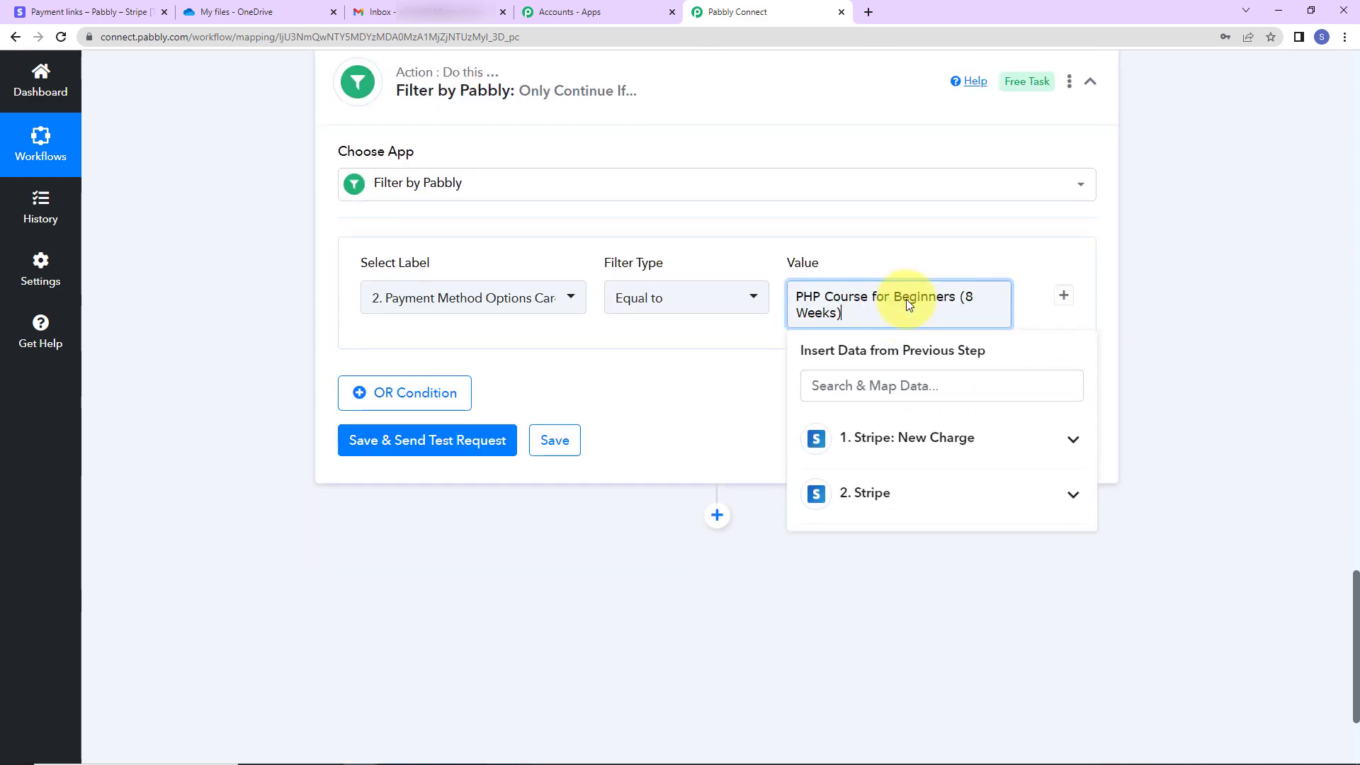
click(1274, 324)
click(439, 446)
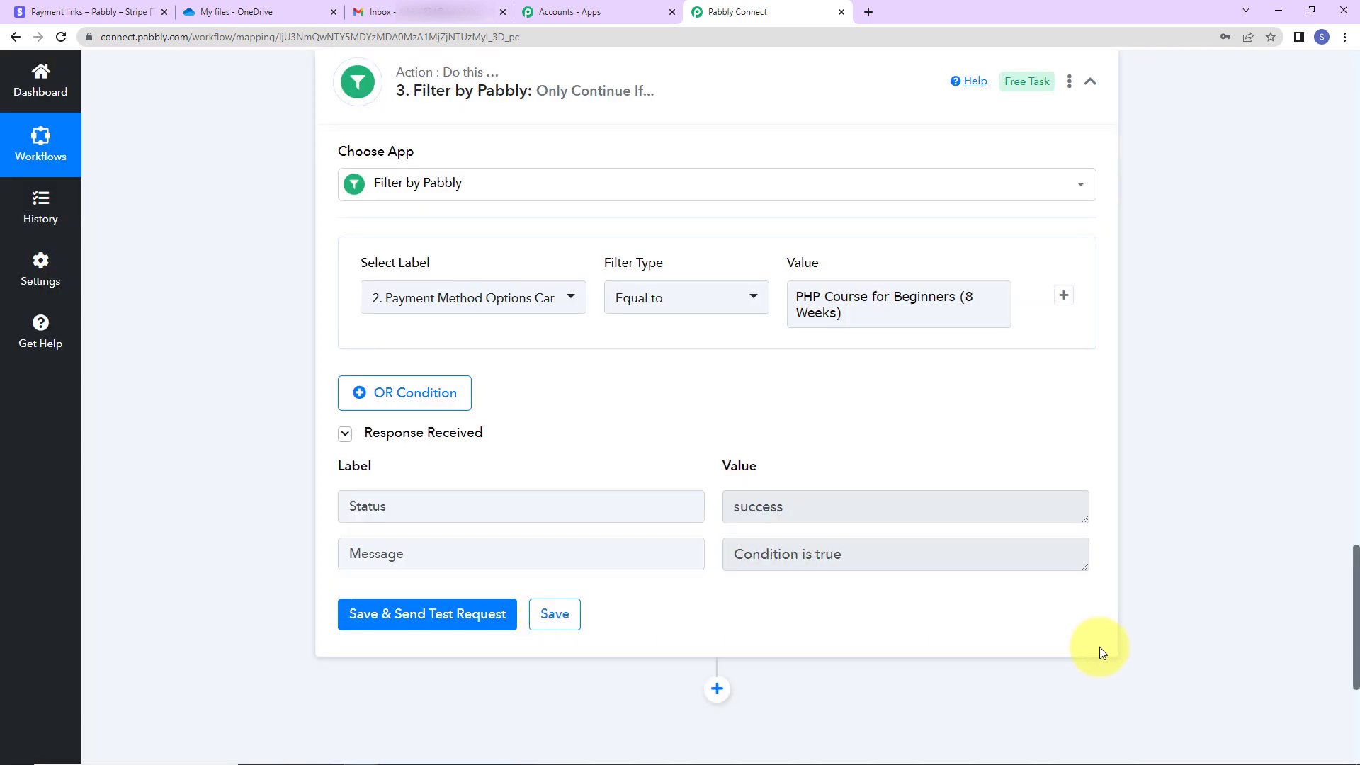
click(794, 317)
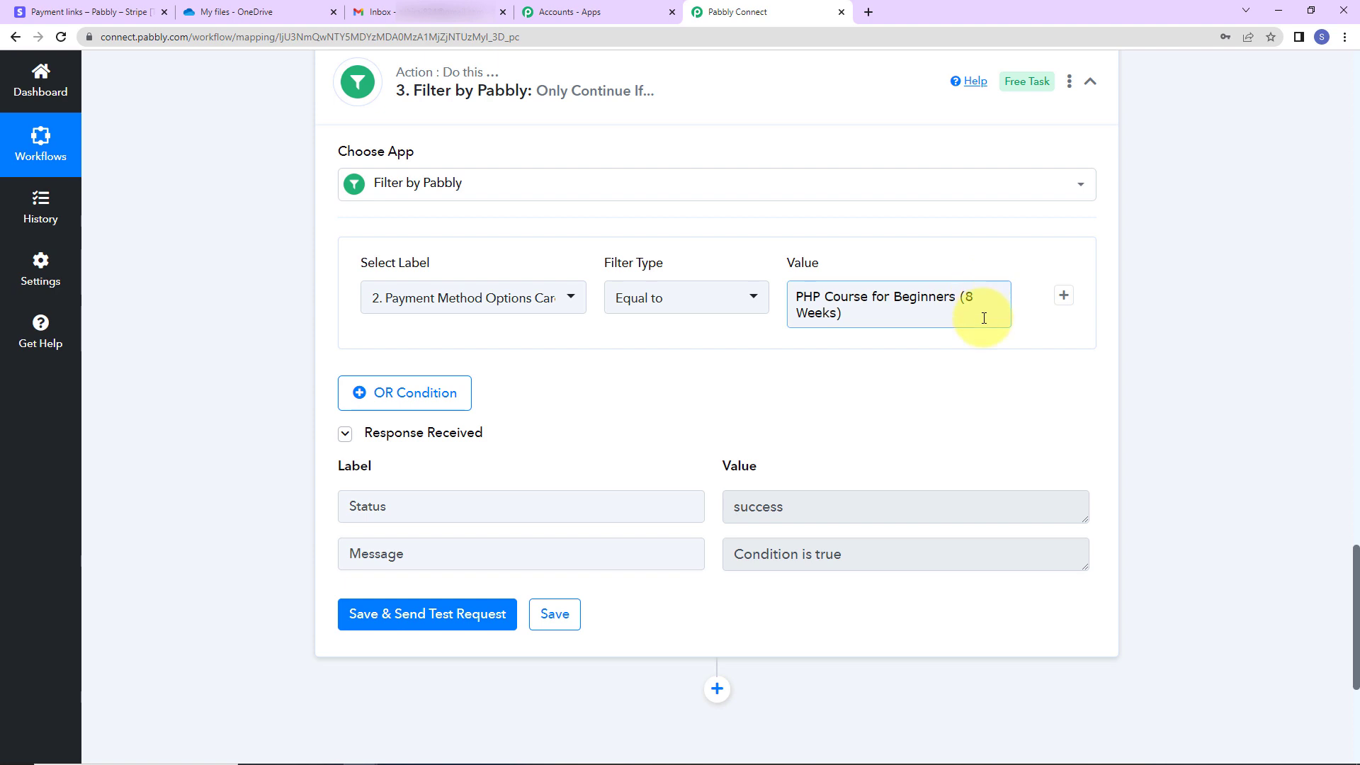
Add a Gmail Send Email action after the filter step
scroll(920, 425, down, 5)
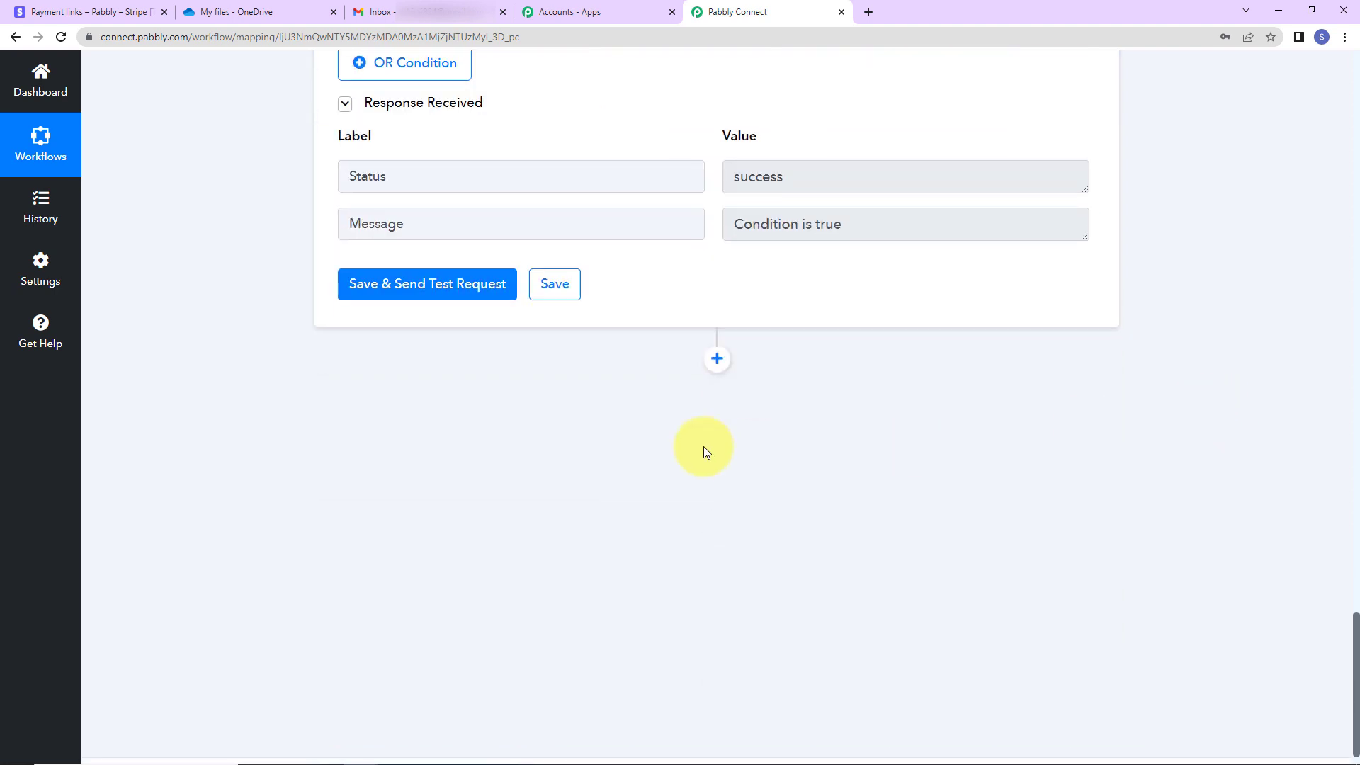
click(717, 359)
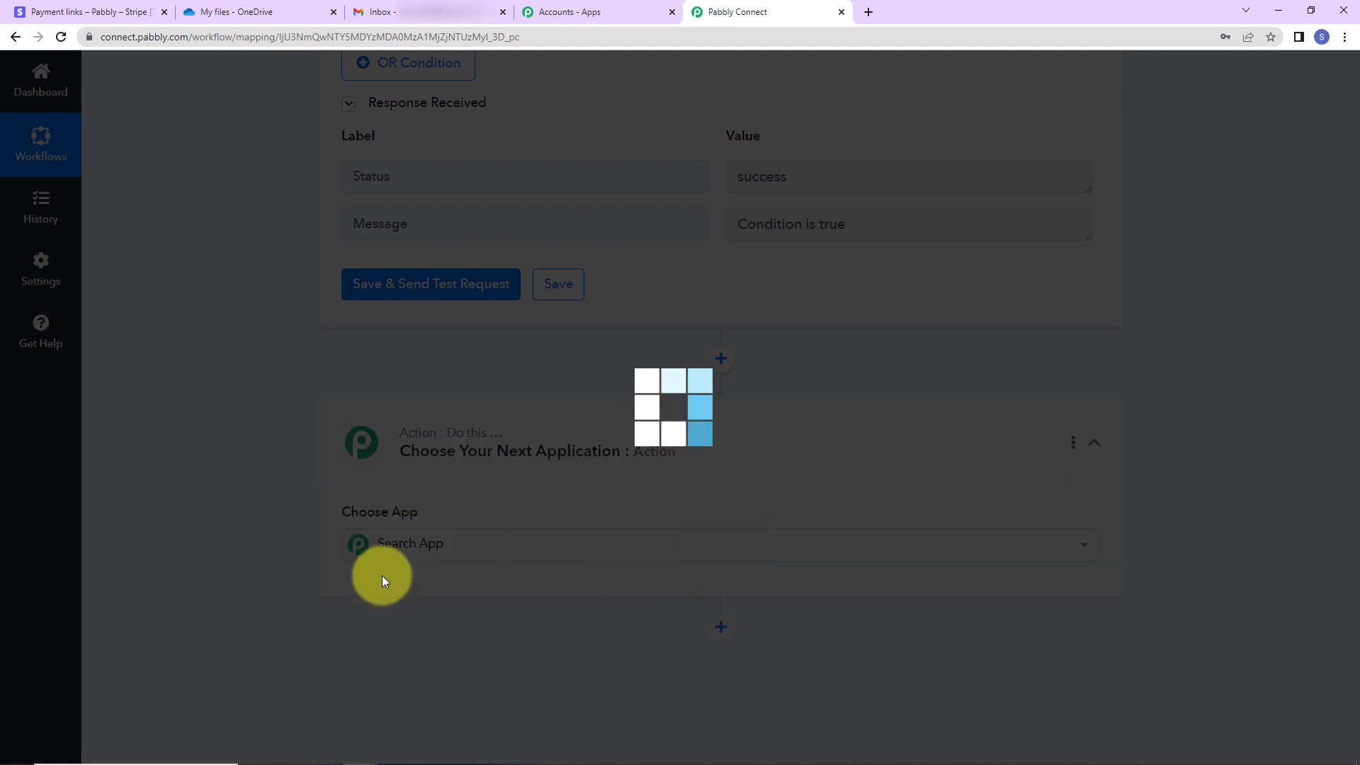
text(gmail)
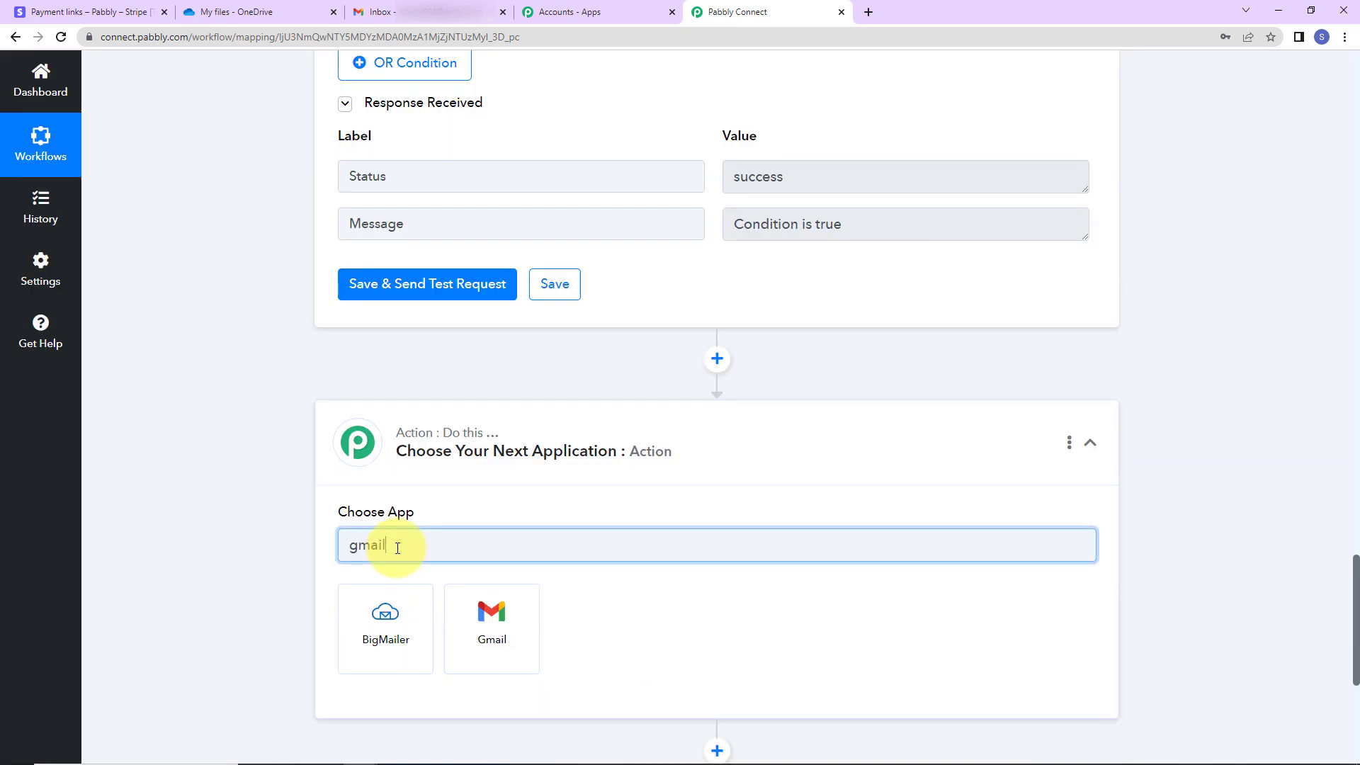
click(494, 631)
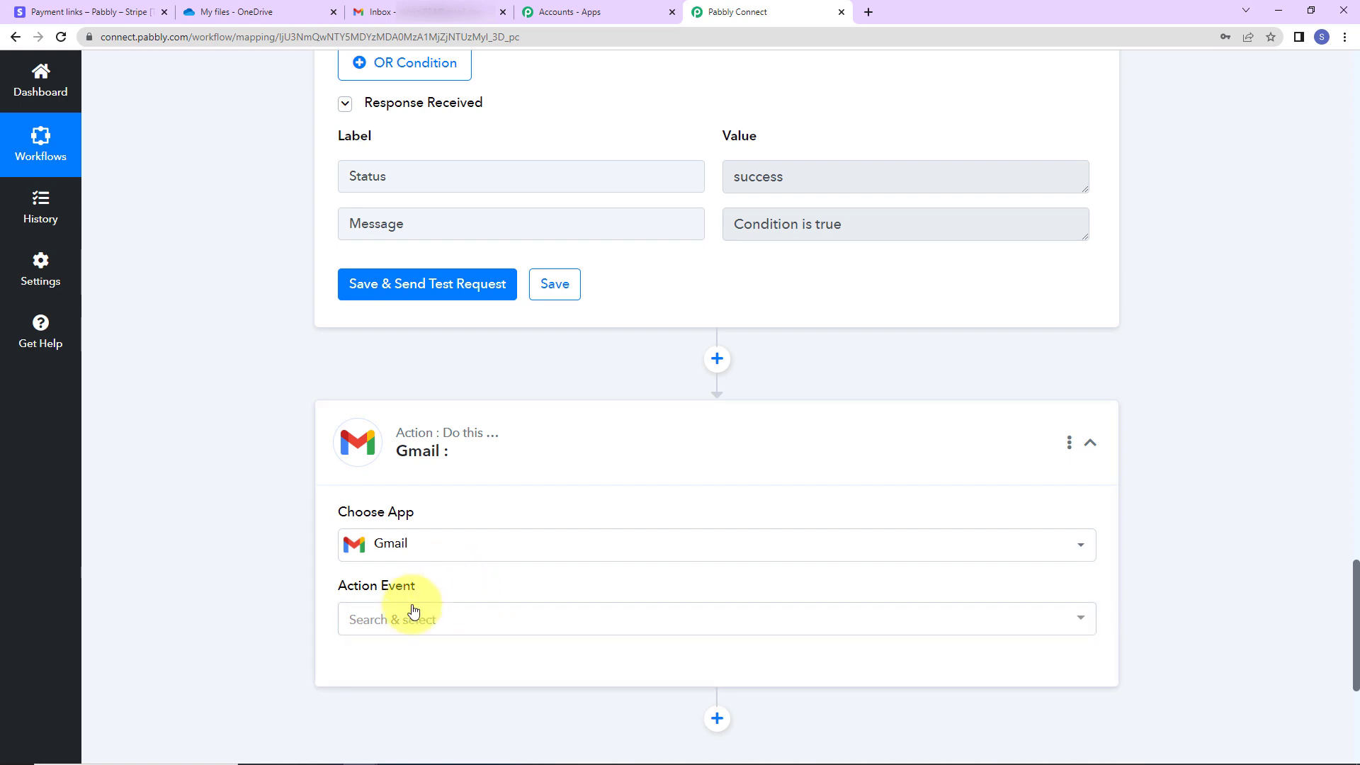
click(412, 613)
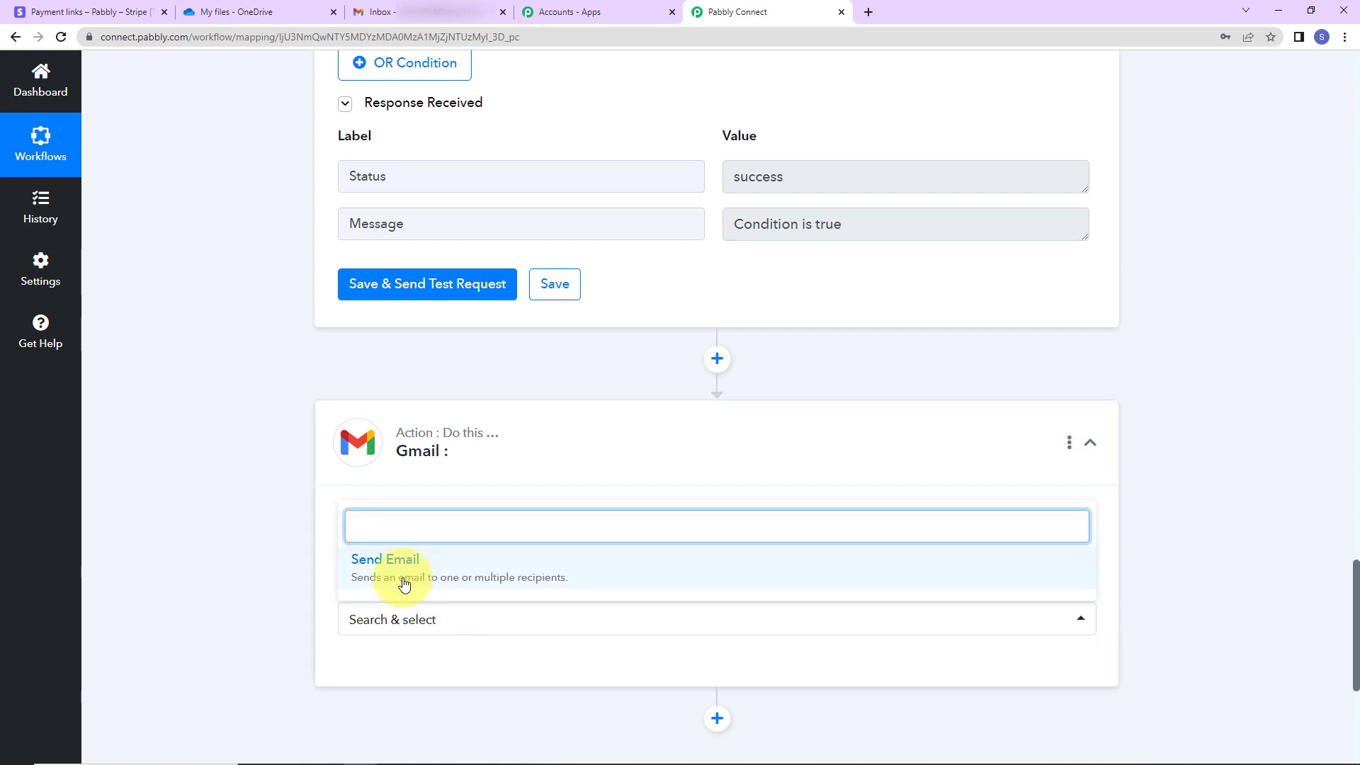
click(400, 575)
Connect the action through a new Gmail connection, authorising the Google account
click(389, 667)
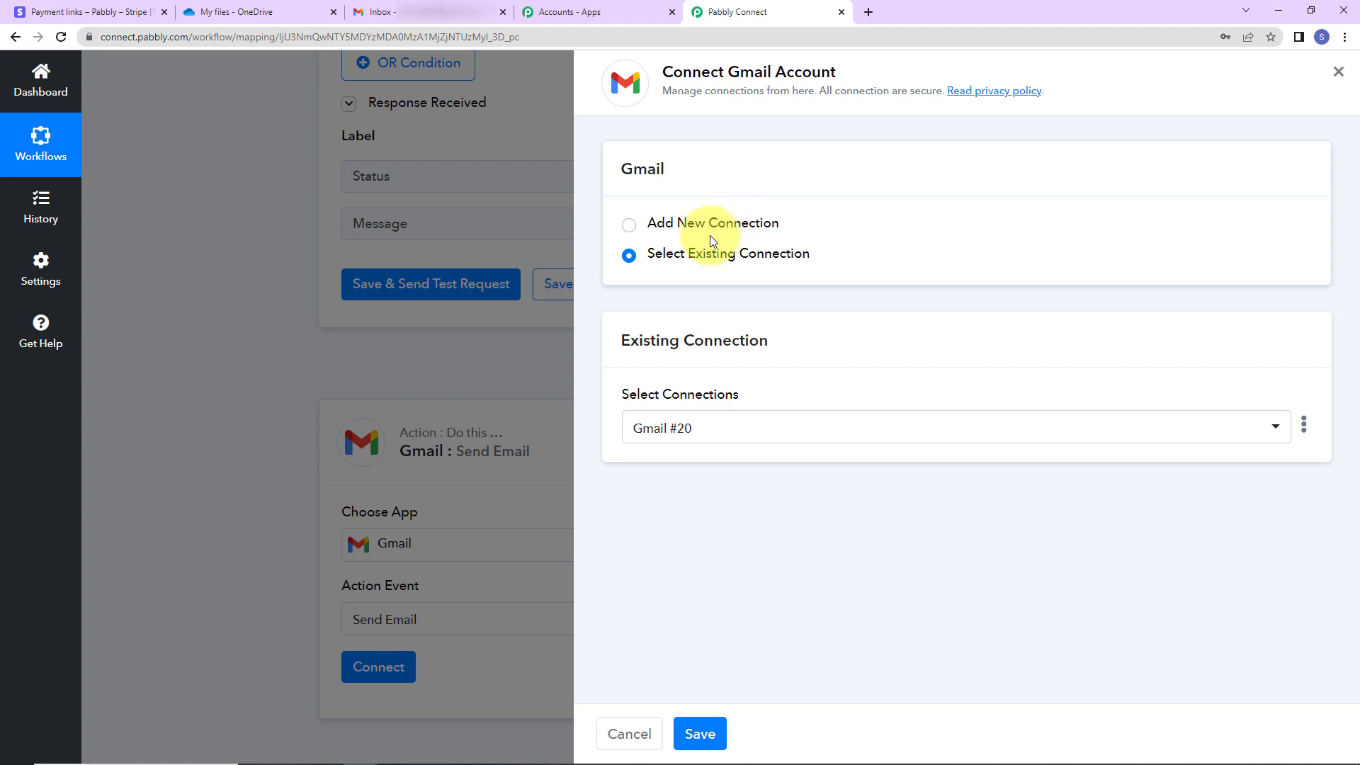
click(703, 228)
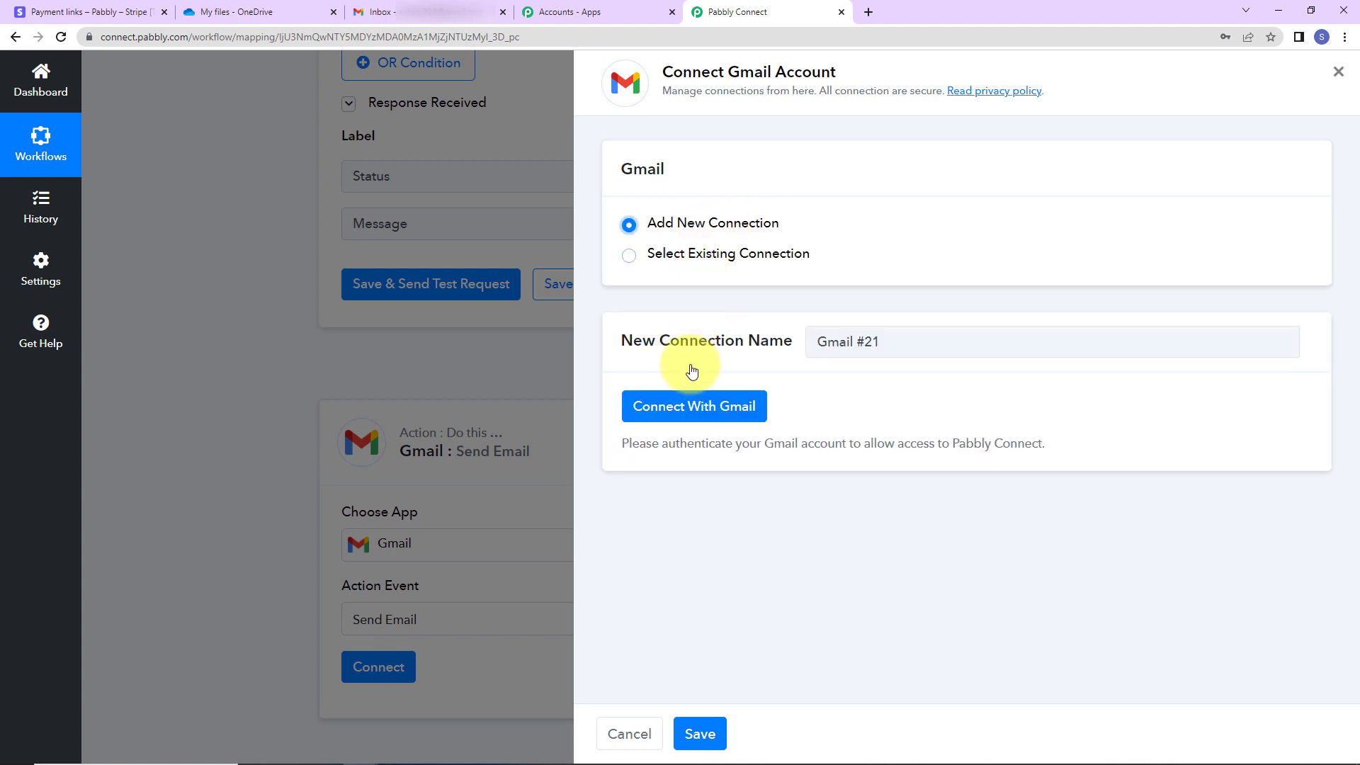
click(720, 405)
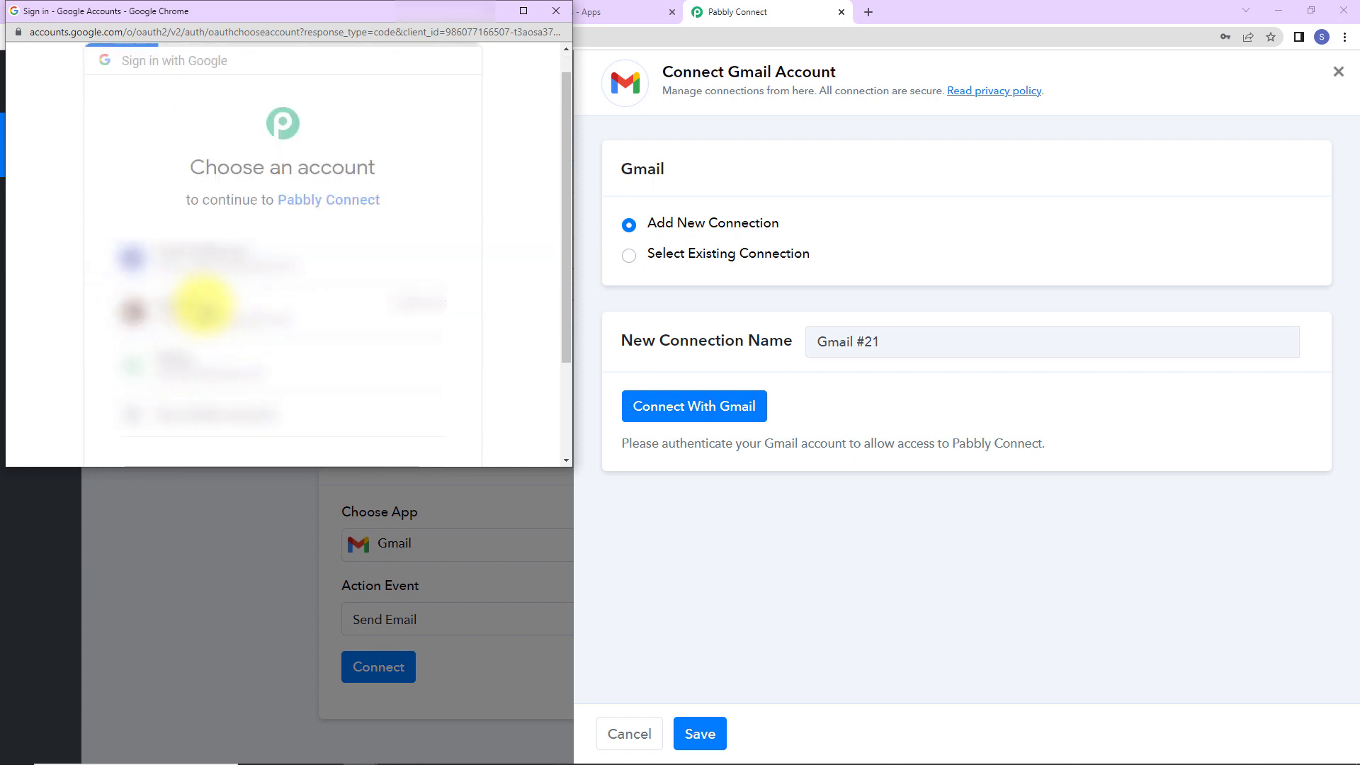
click(209, 322)
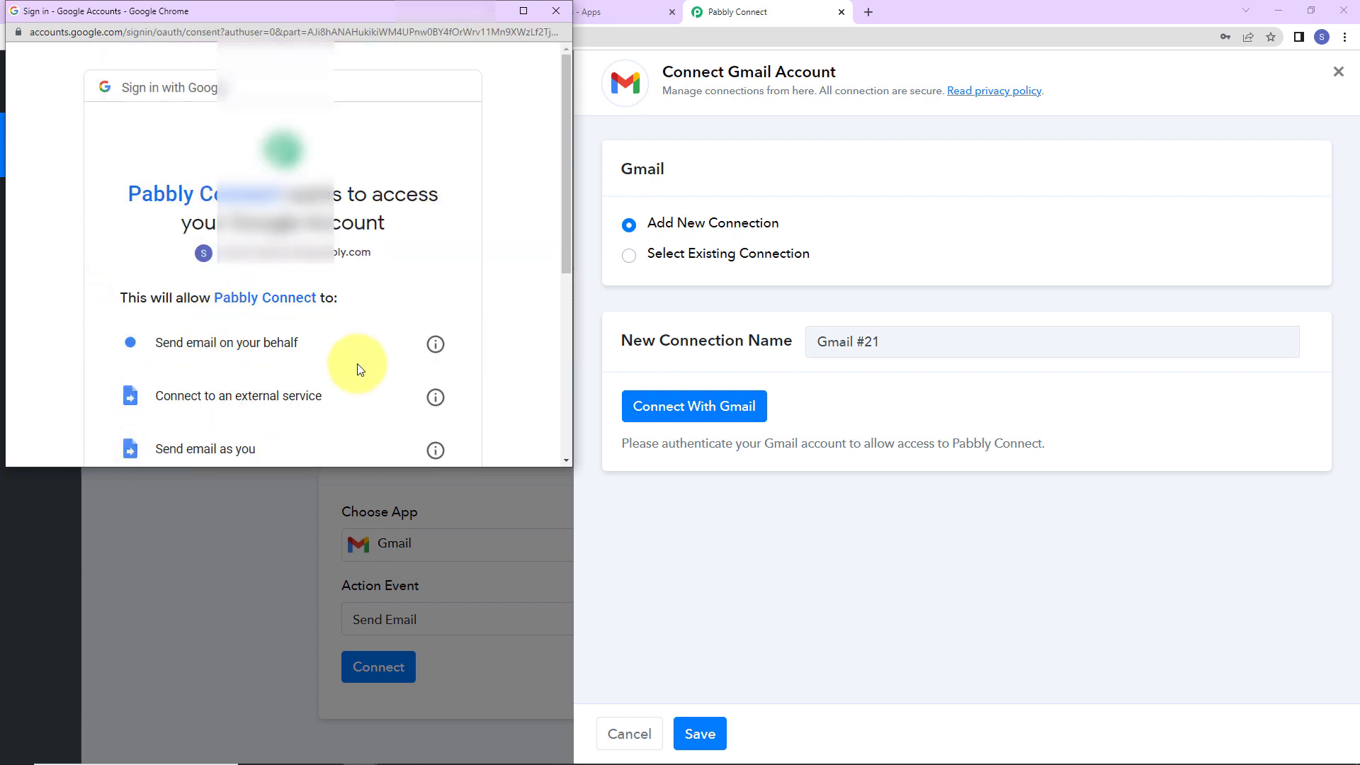
scroll(359, 361, down, 4)
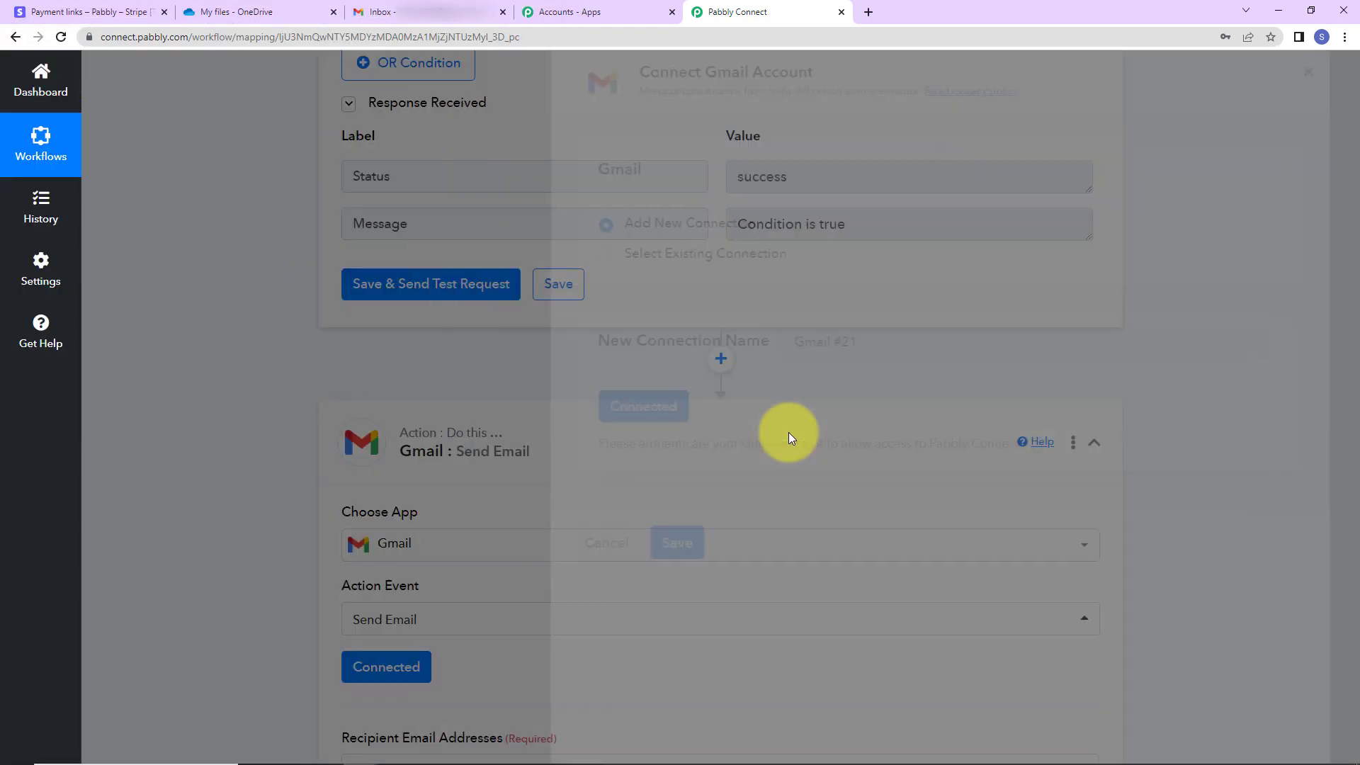
scroll(909, 459, down, 7)
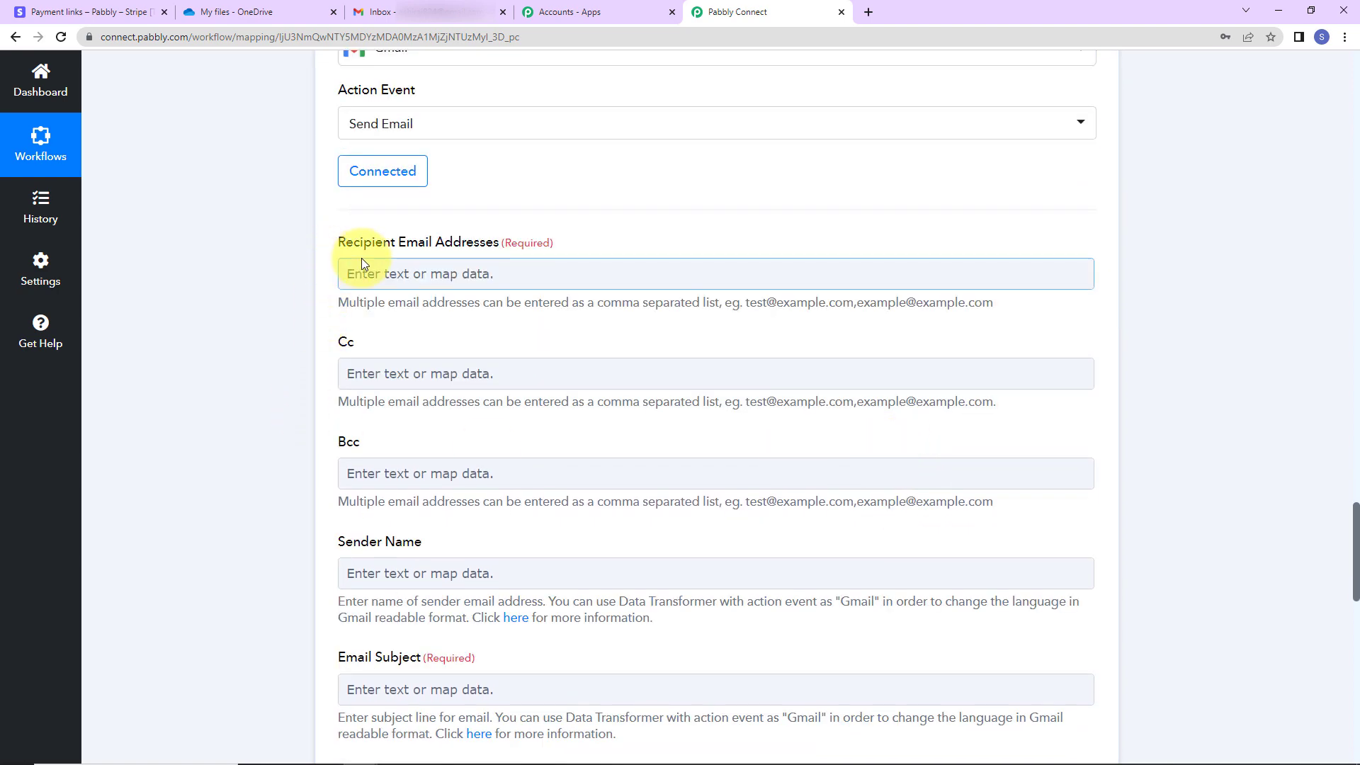
Map the buyer's billing email from the New Charge trigger as the recipient
click(427, 273)
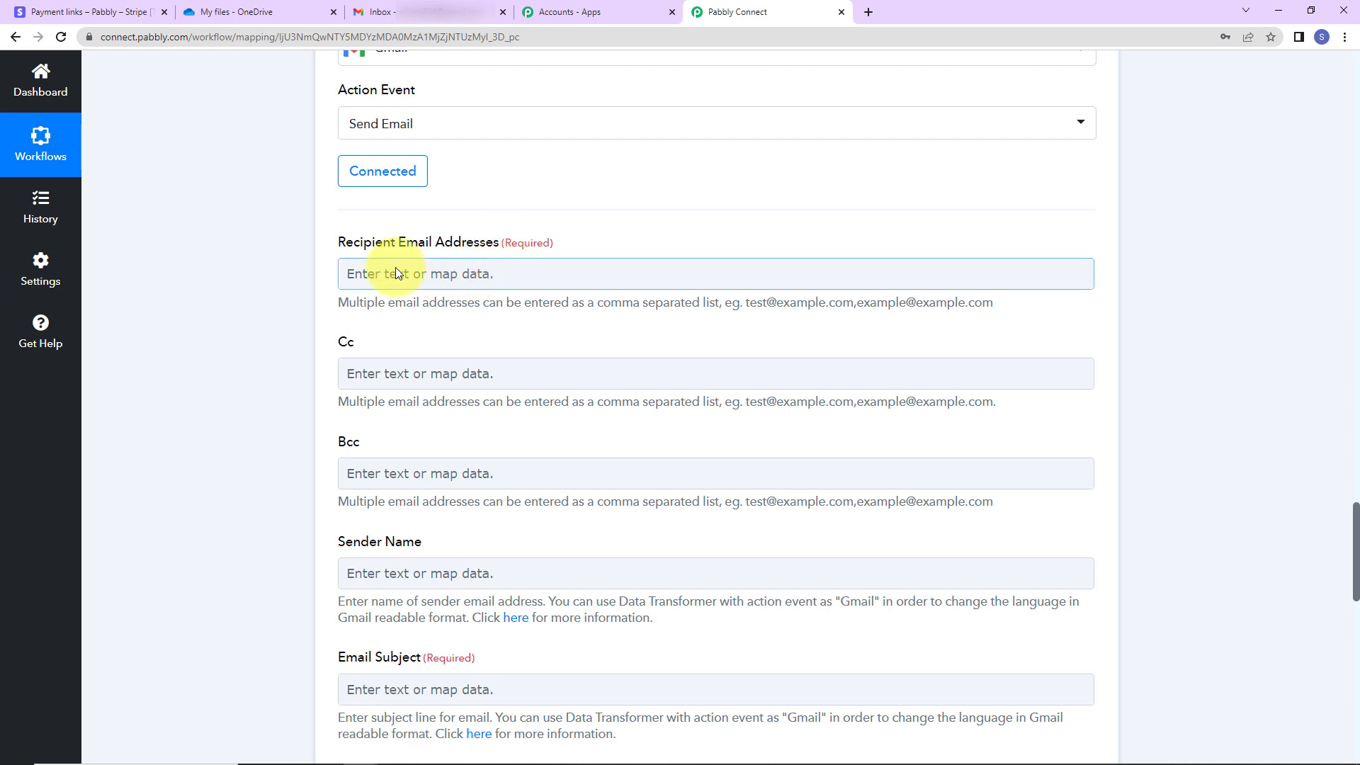
click(395, 271)
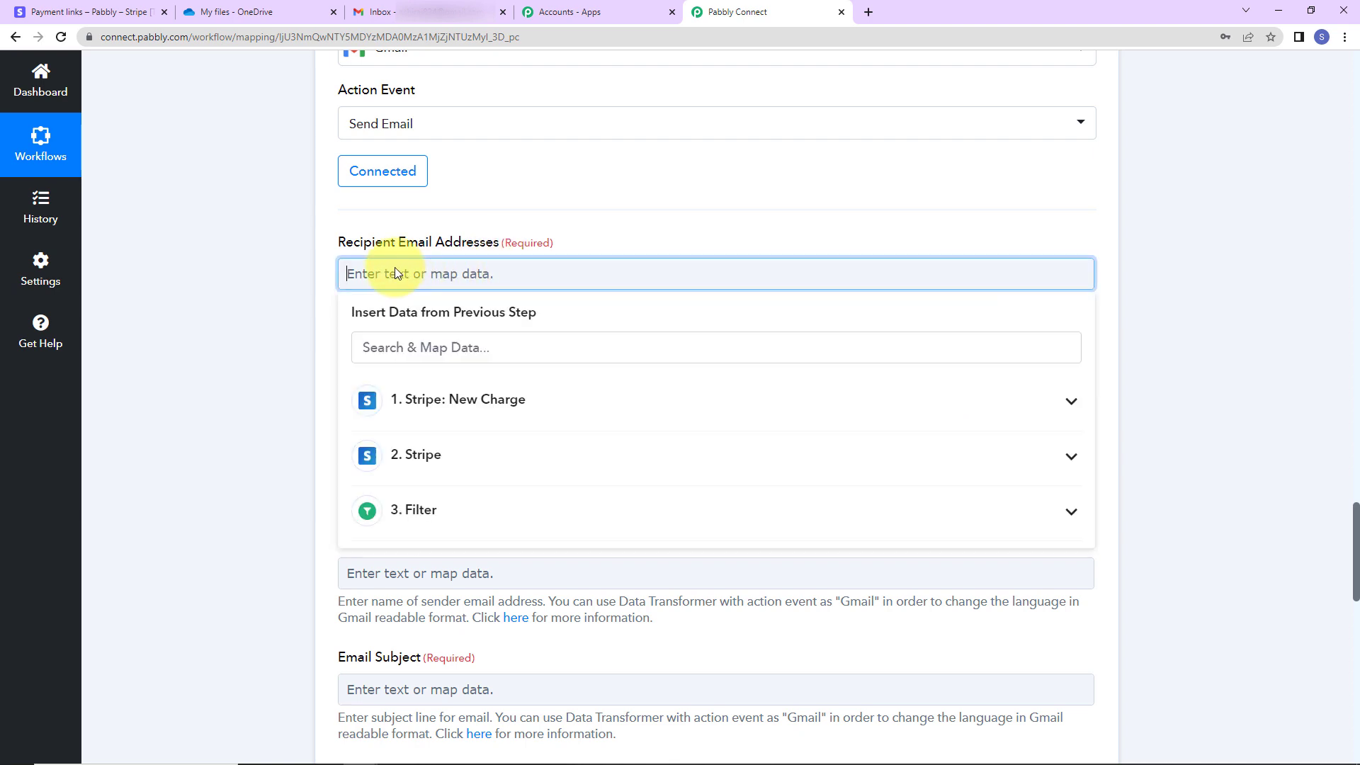
click(436, 417)
click(447, 347)
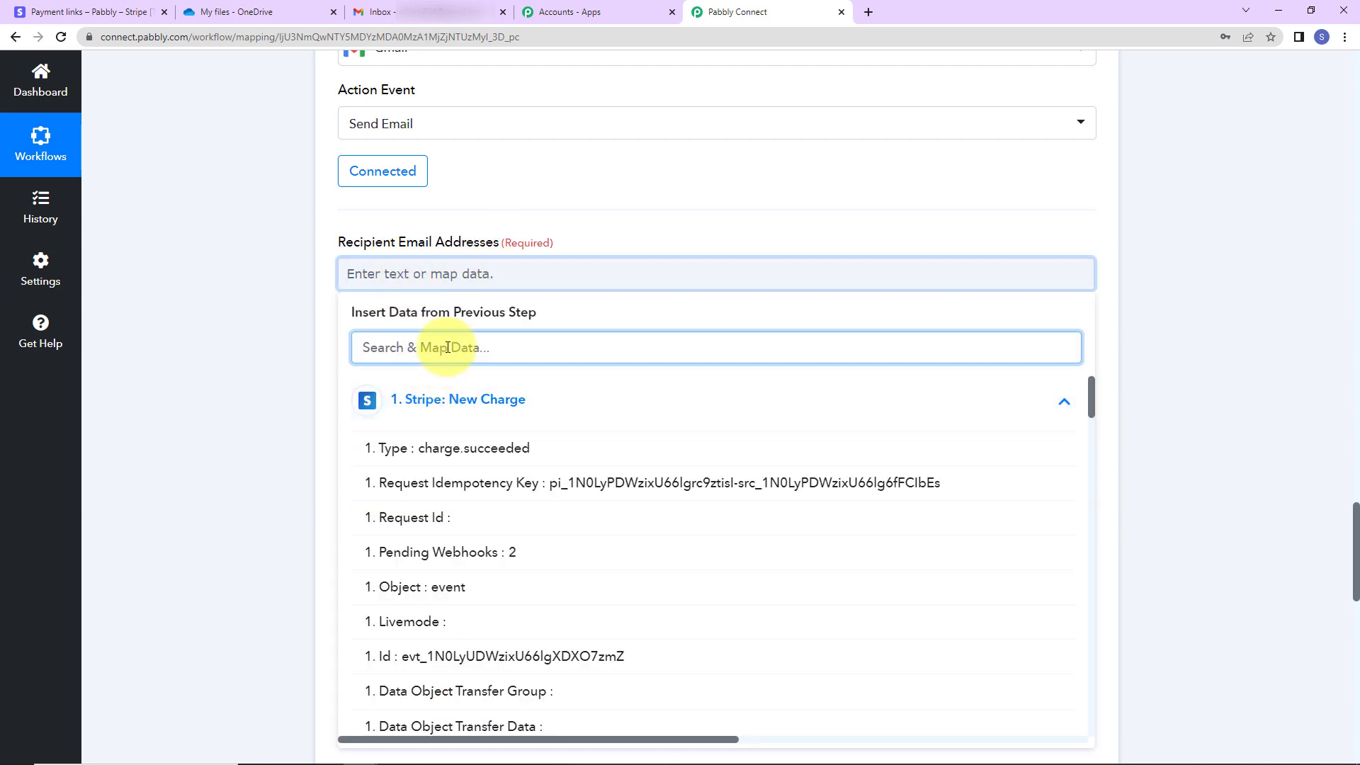
text(@)
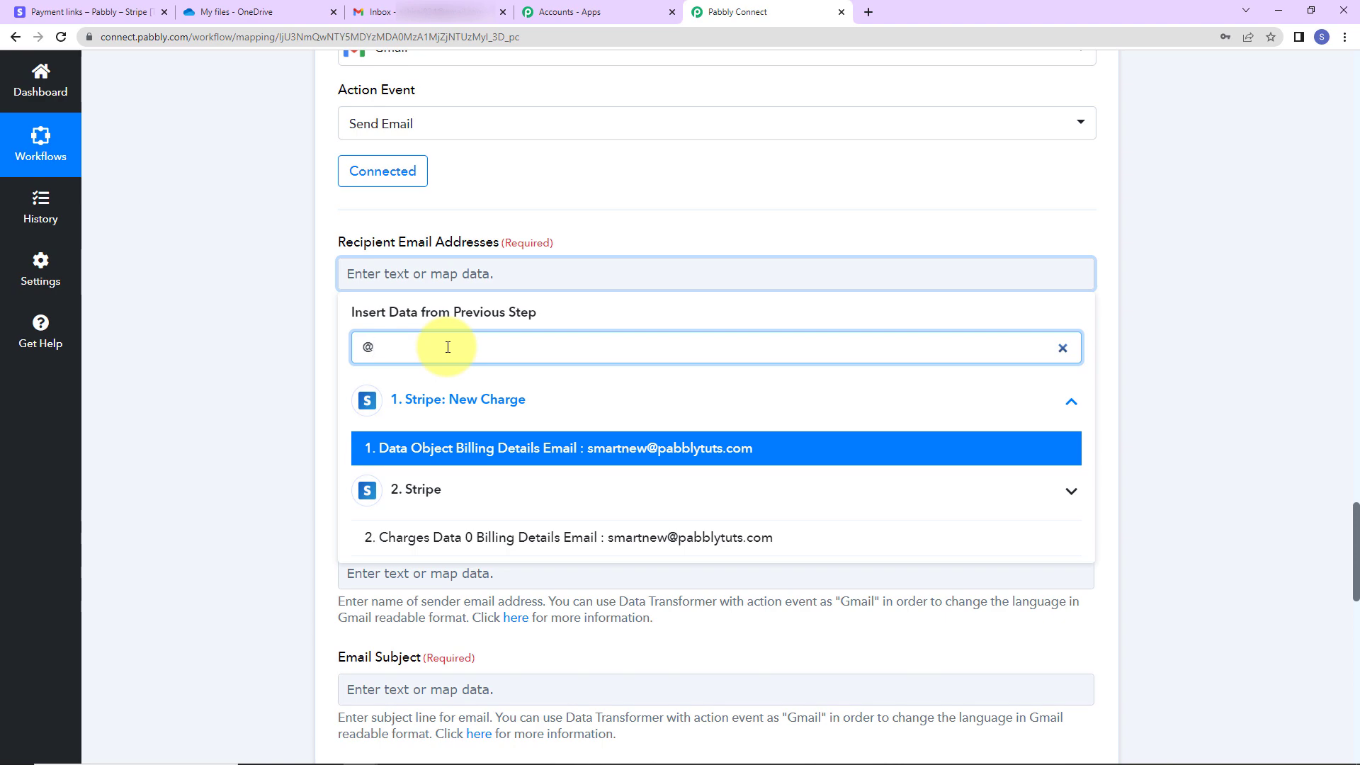
click(493, 460)
click(218, 325)
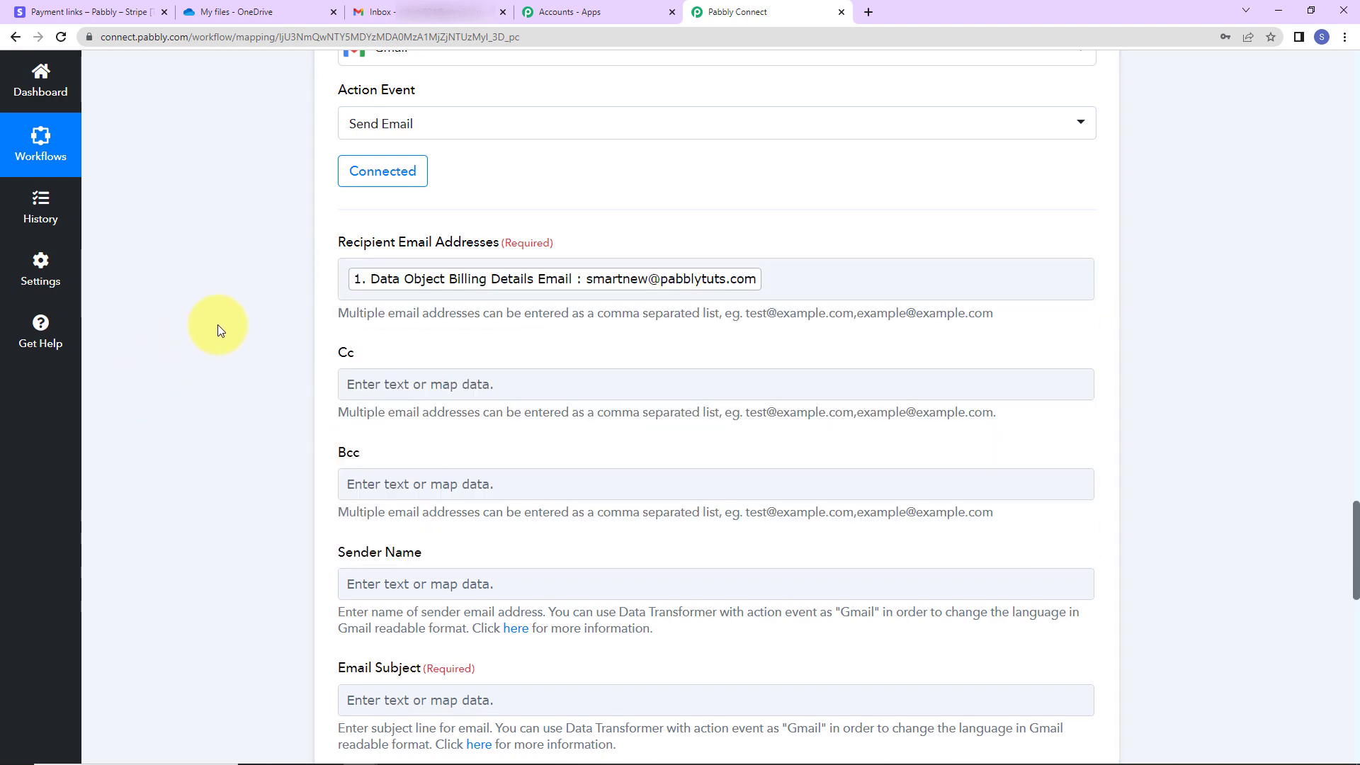
scroll(219, 324, down, 2)
scroll(218, 324, down, 2)
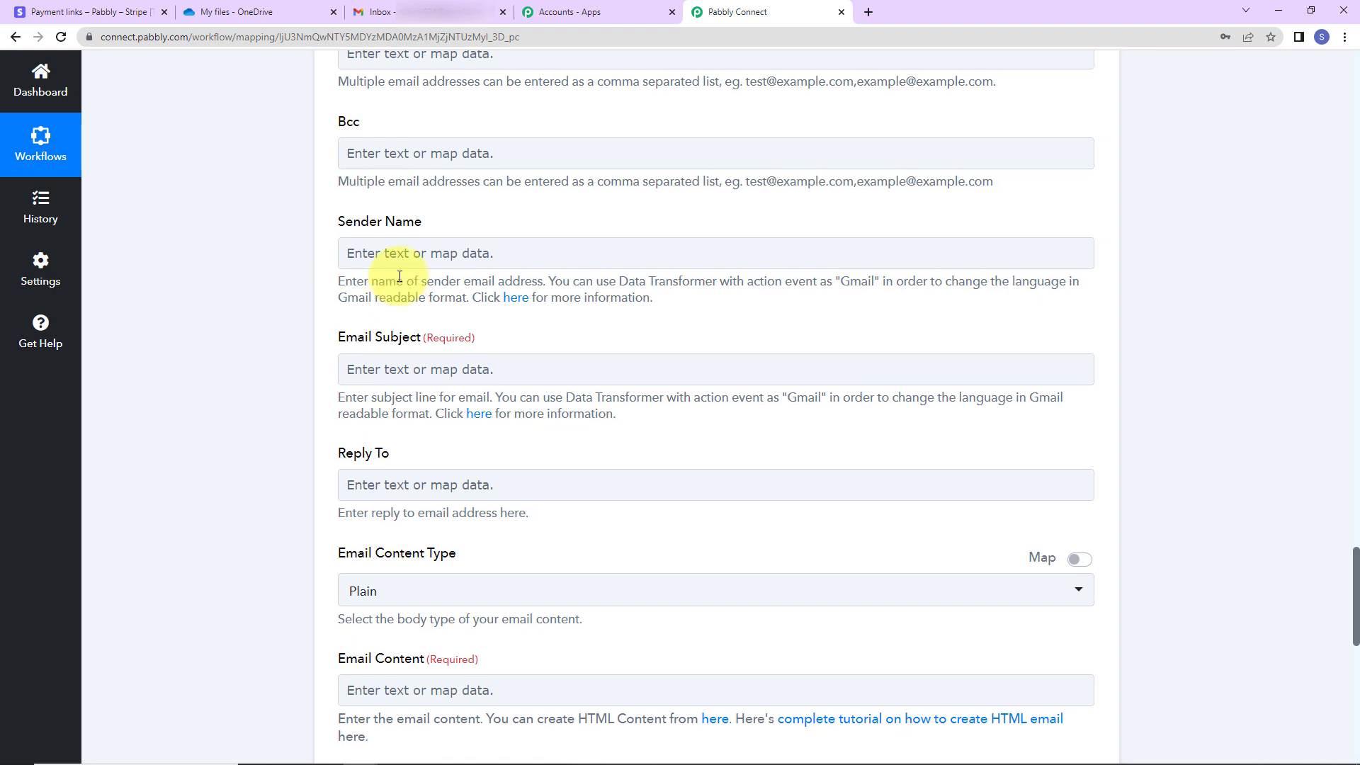
Set sender 'Pabbly Connect', subject 'PHP Online Course File Shared', and paste the personalised body
click(445, 243)
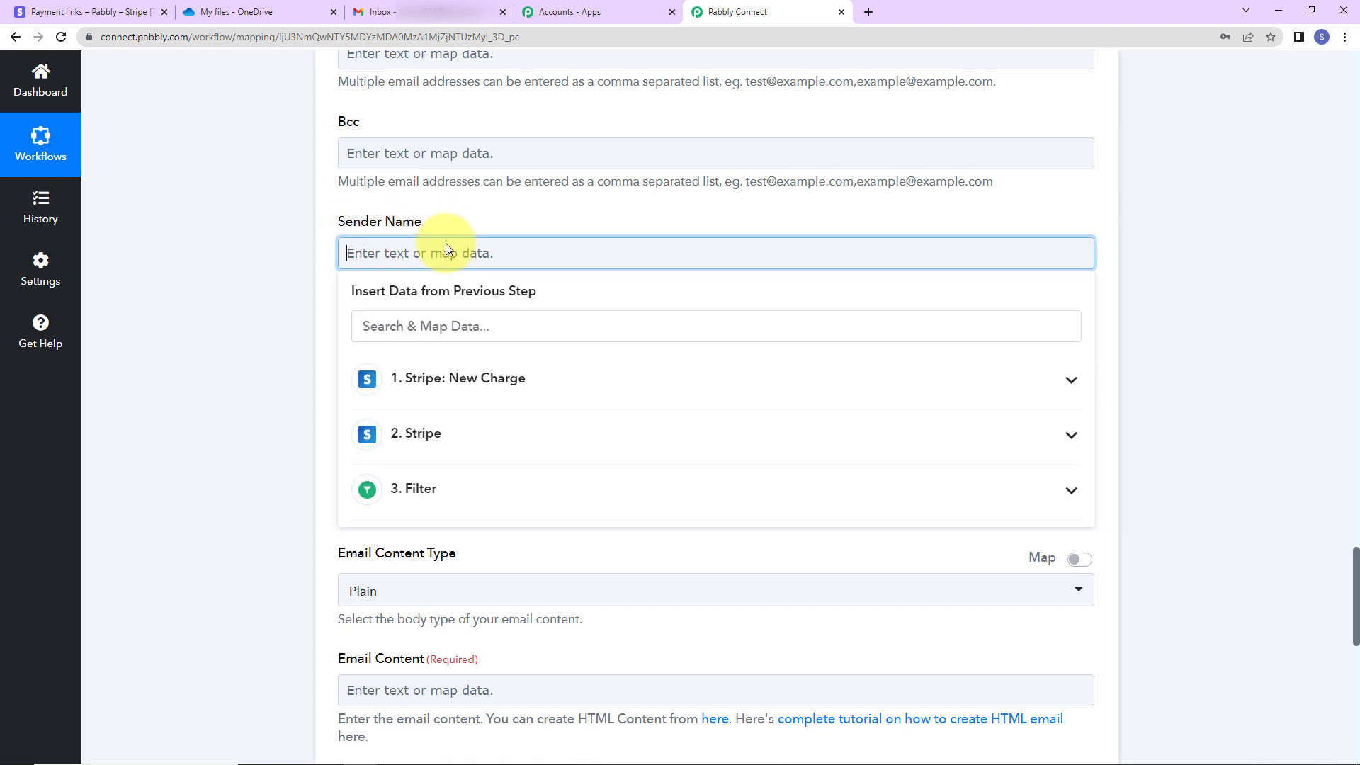
text(Pabbly Connect)
click(297, 267)
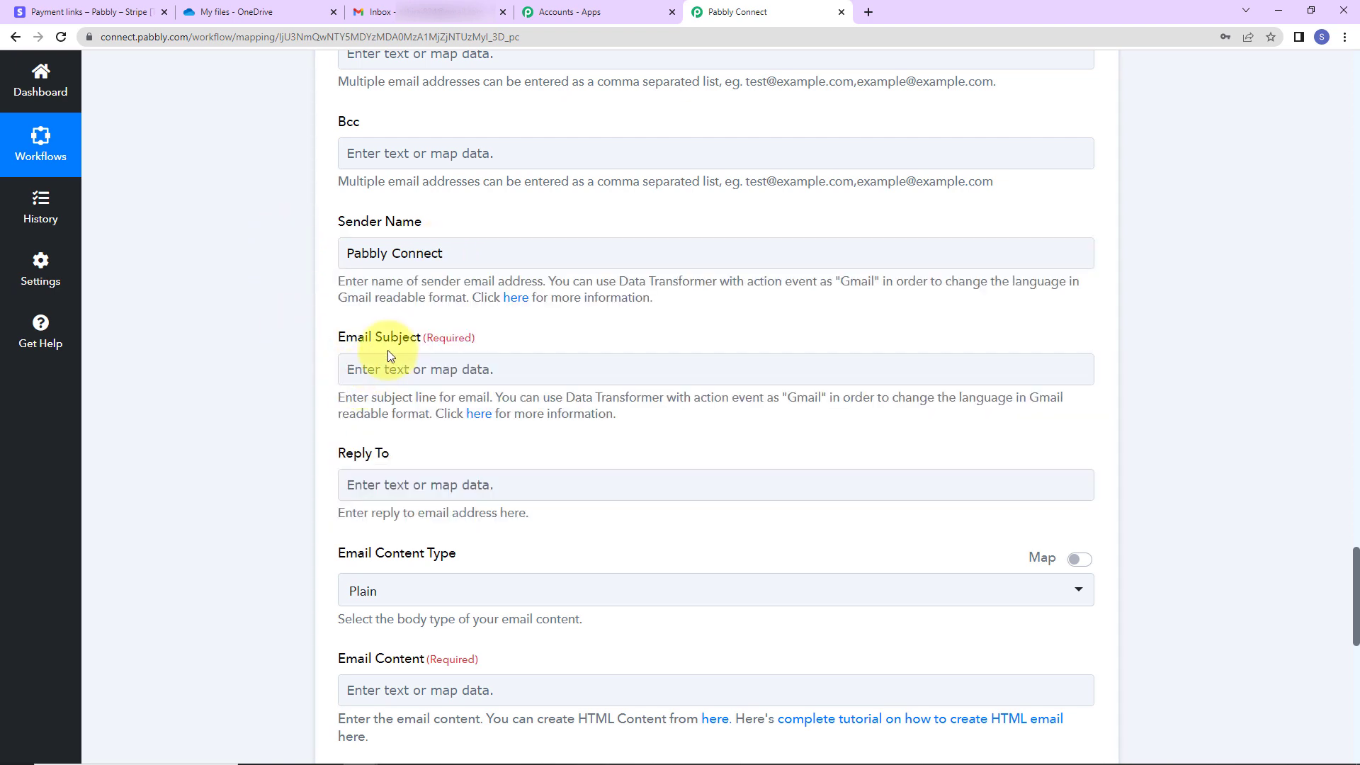
click(411, 369)
text(PHP Online Course File Shared)
click(300, 330)
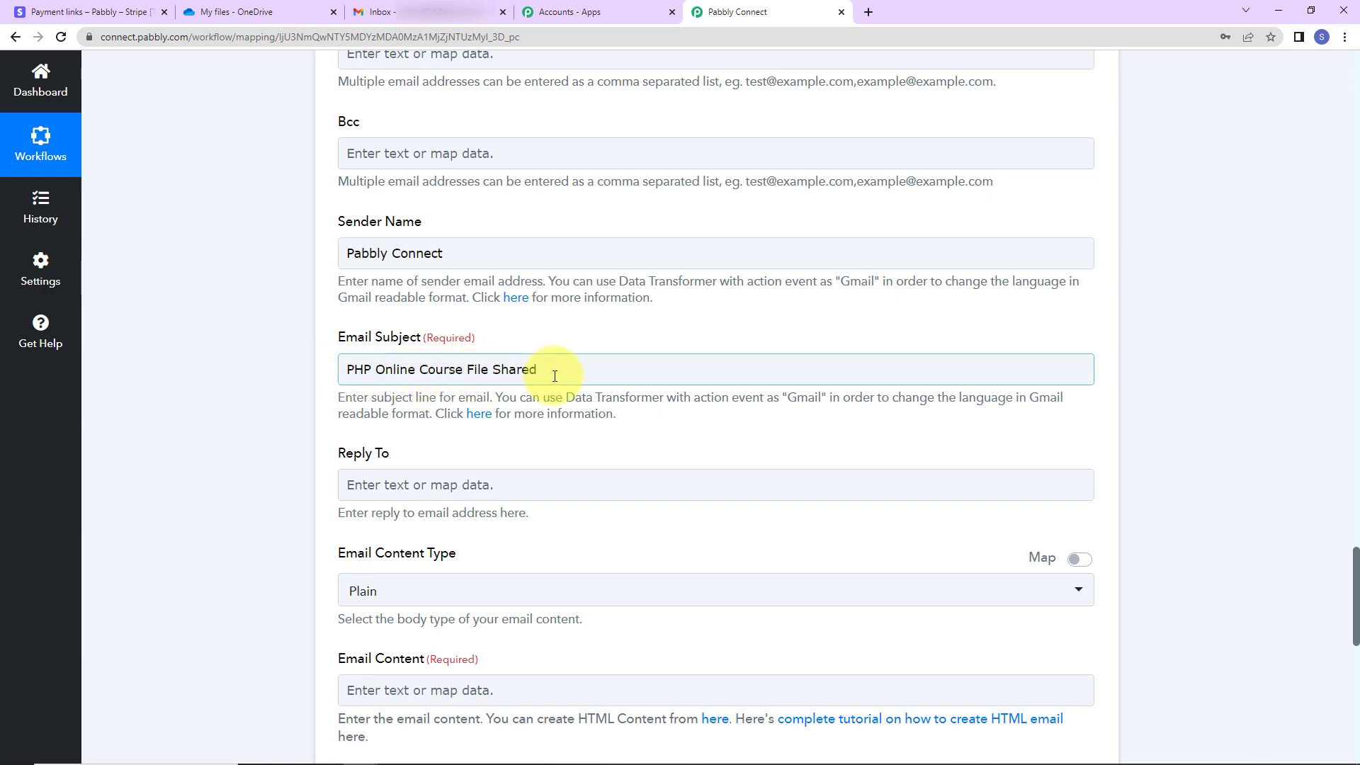
scroll(555, 375, down, 5)
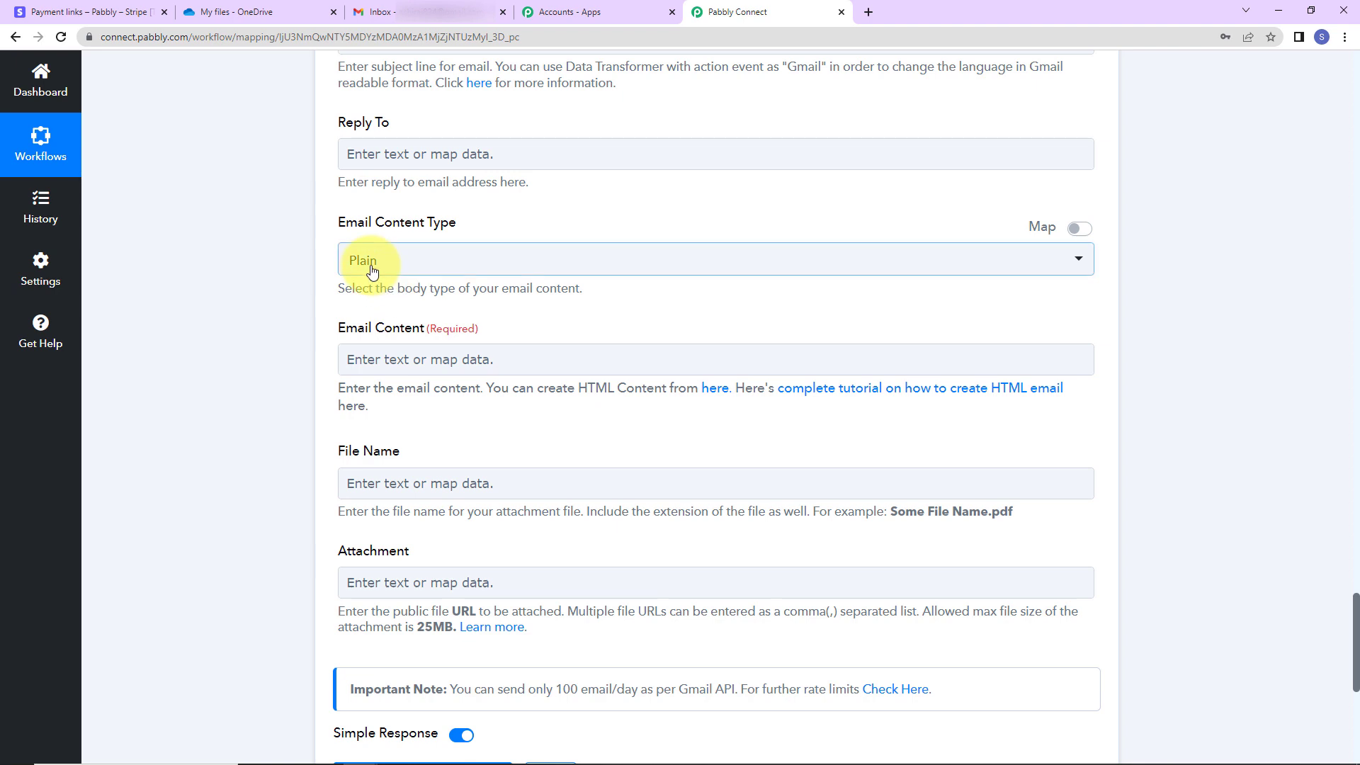
click(361, 364)
text(Dear 1. Data Object Billing Details Name : Smart New,  Thank you for enrolling to our online course. The link of this course is attached with this mail.  In case of any query please feel free to connect.  Regards Pabbly Connect)
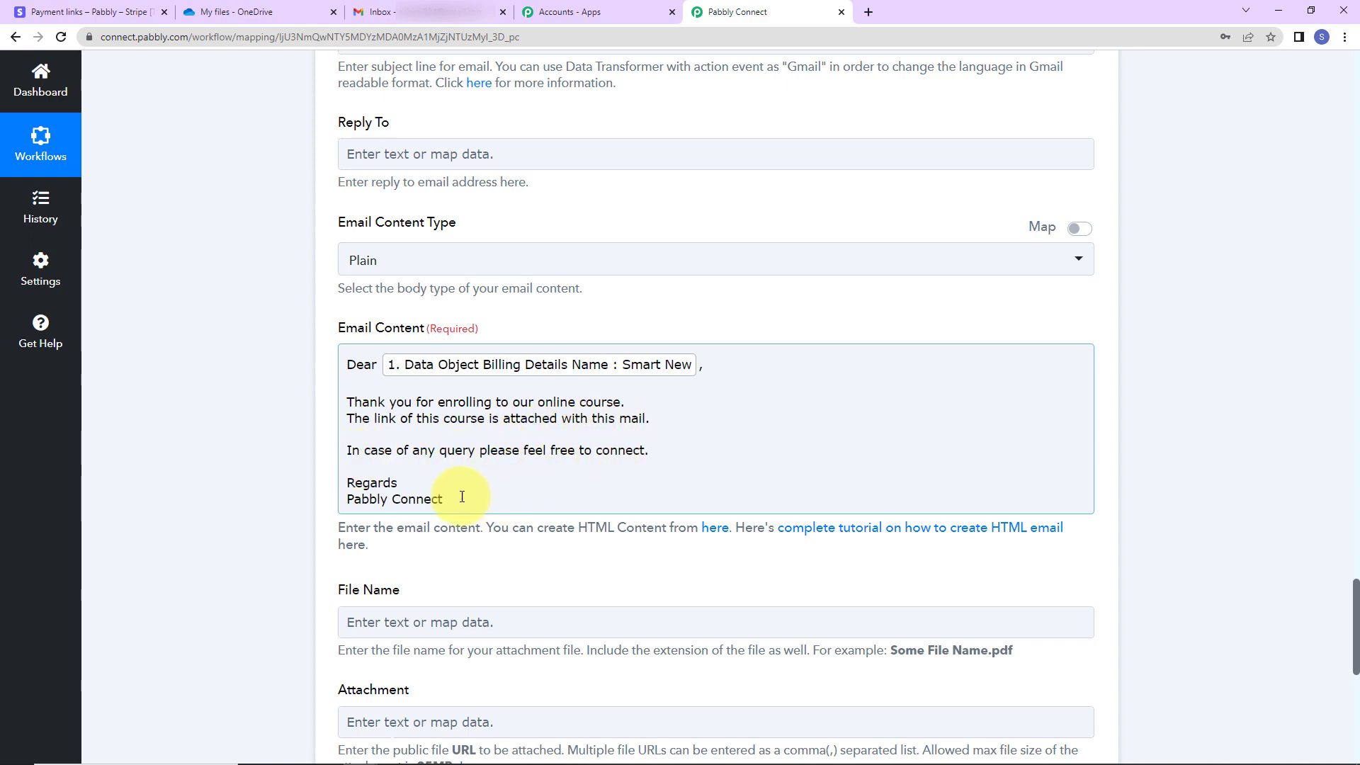
scroll(325, 512, down, 5)
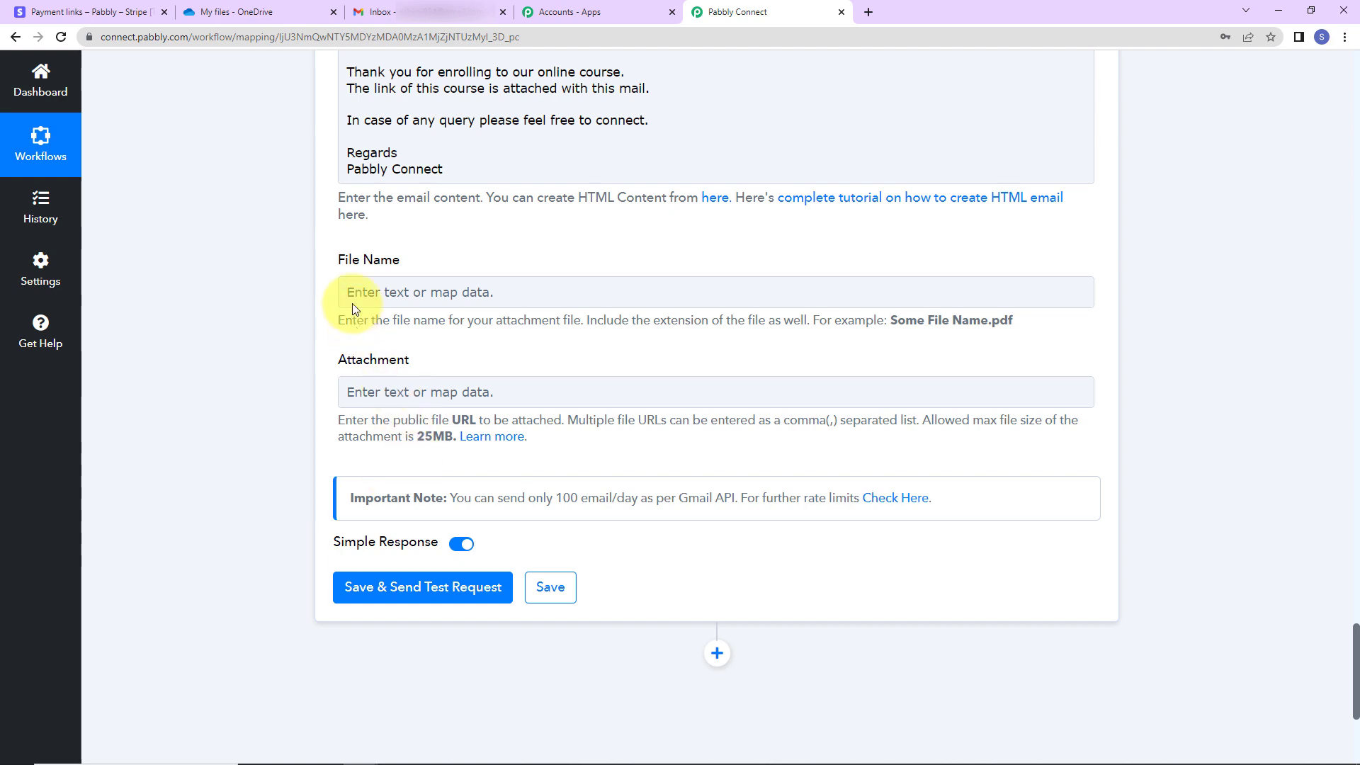
Map the Payment Method Options Description field from the Stripe step as the file name
click(390, 291)
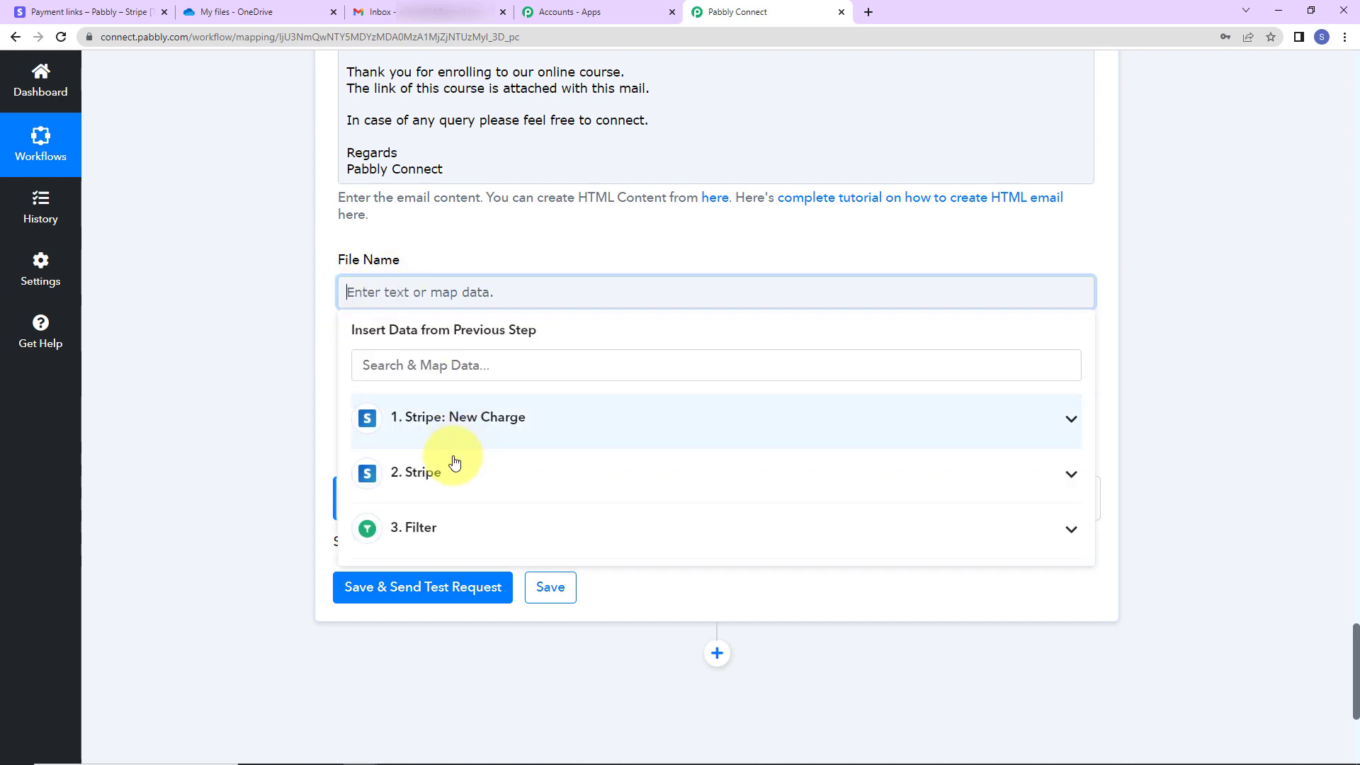
click(447, 477)
scroll(569, 592, down, 15)
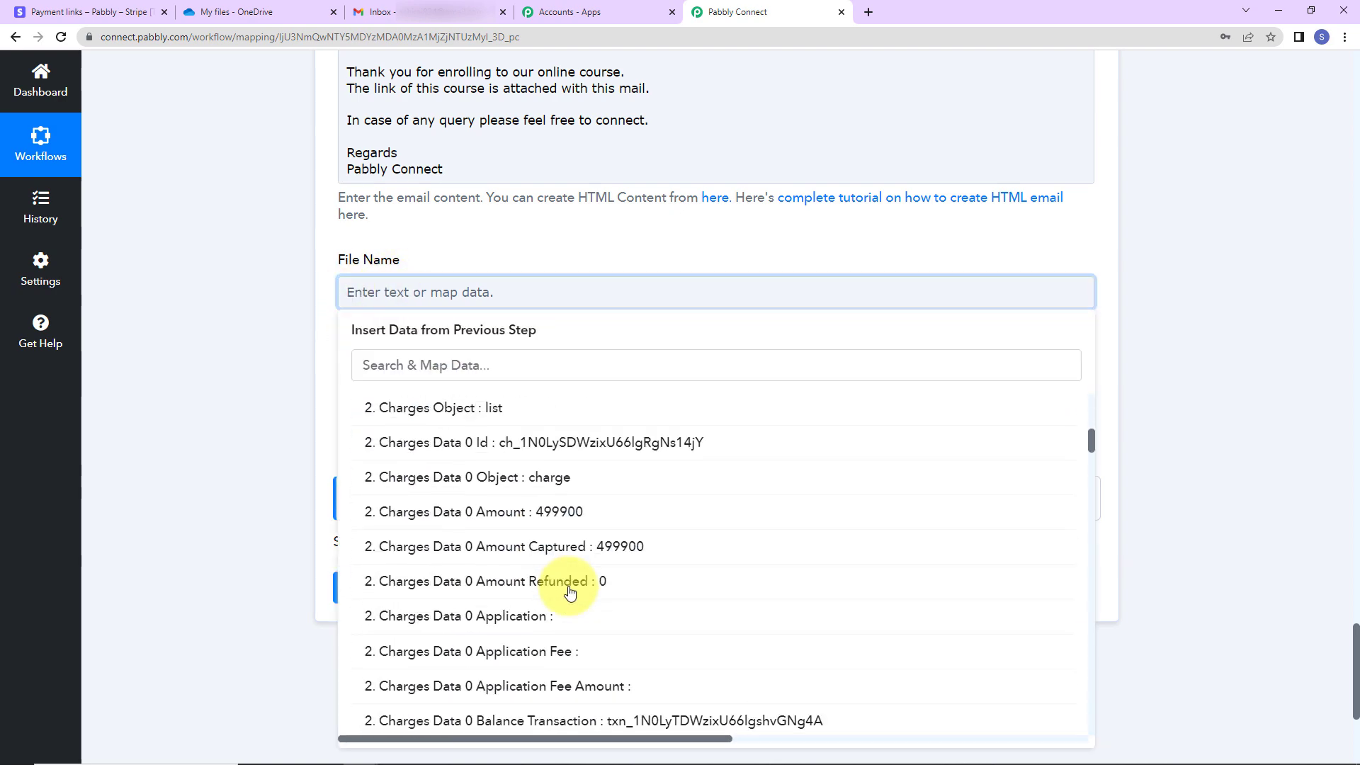
scroll(570, 592, down, 10)
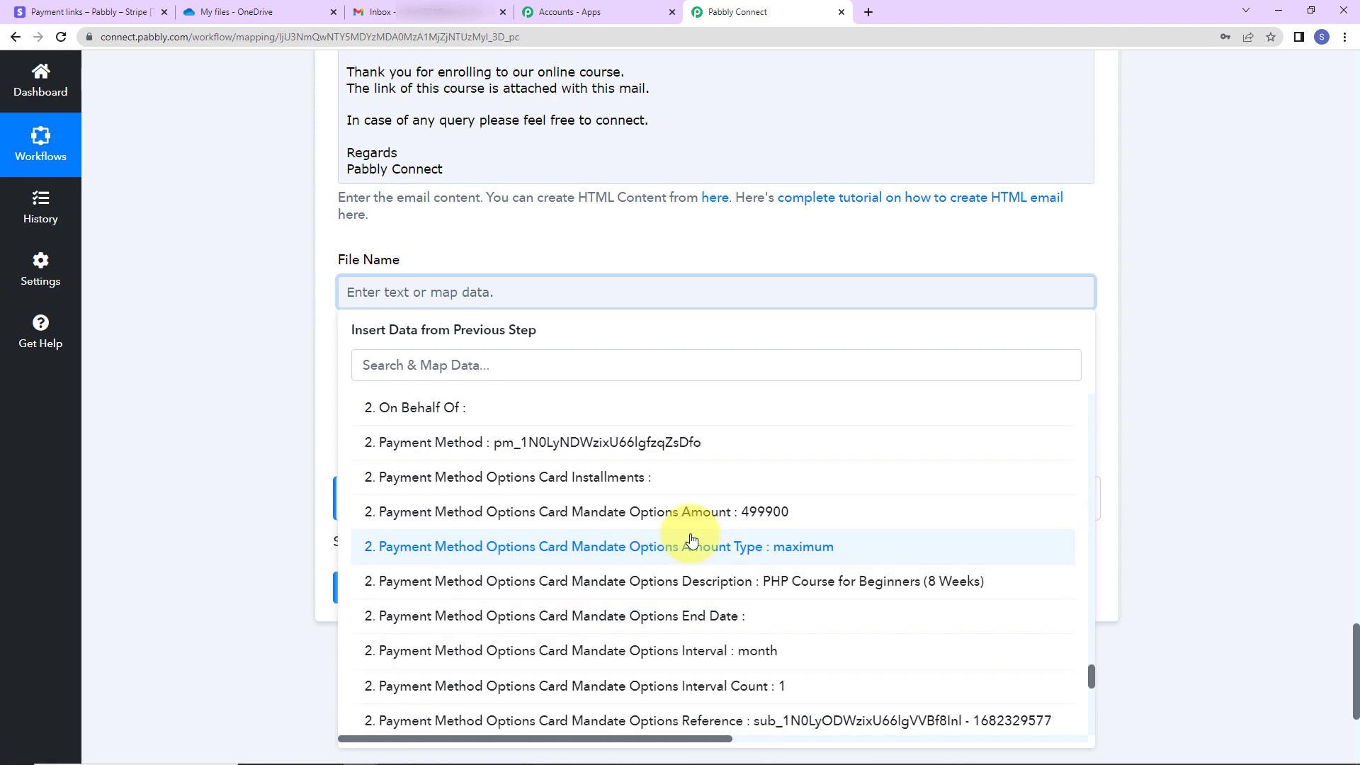
click(630, 582)
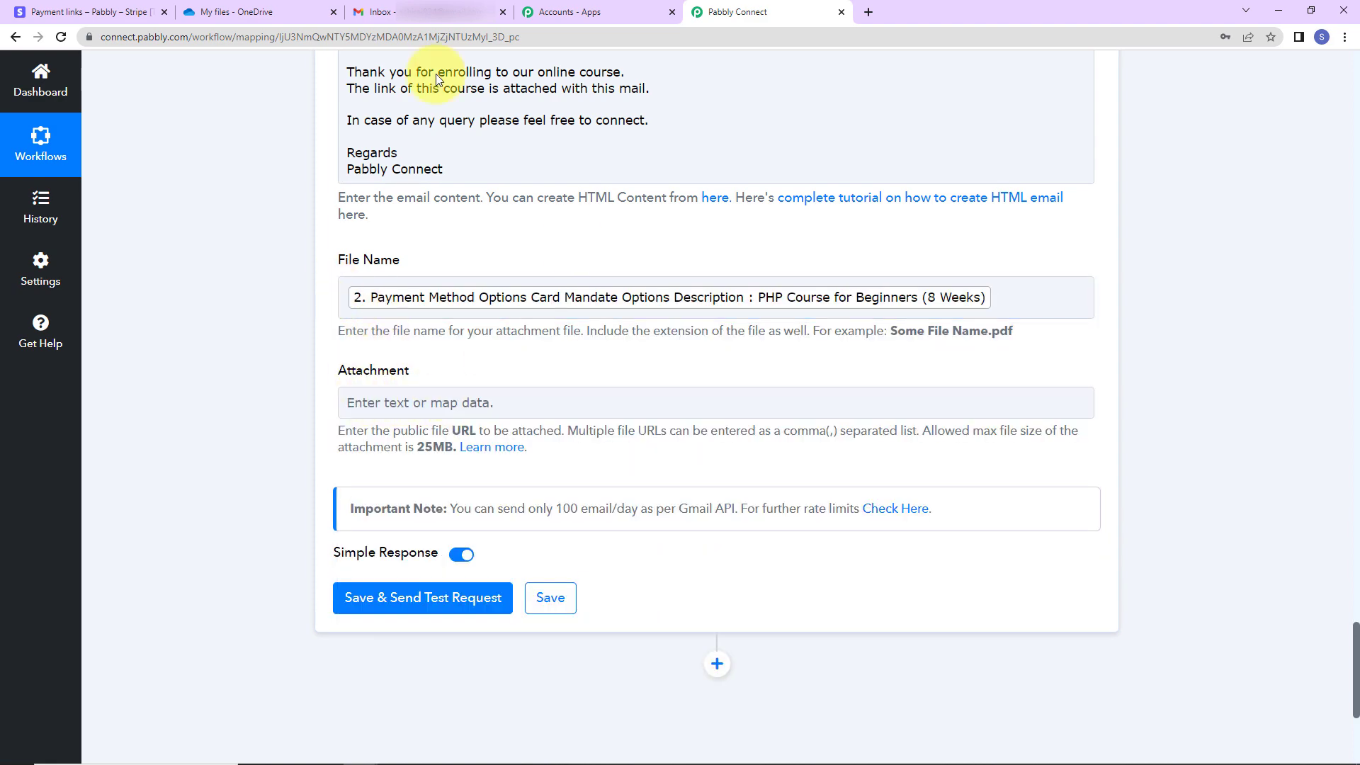
click(217, 8)
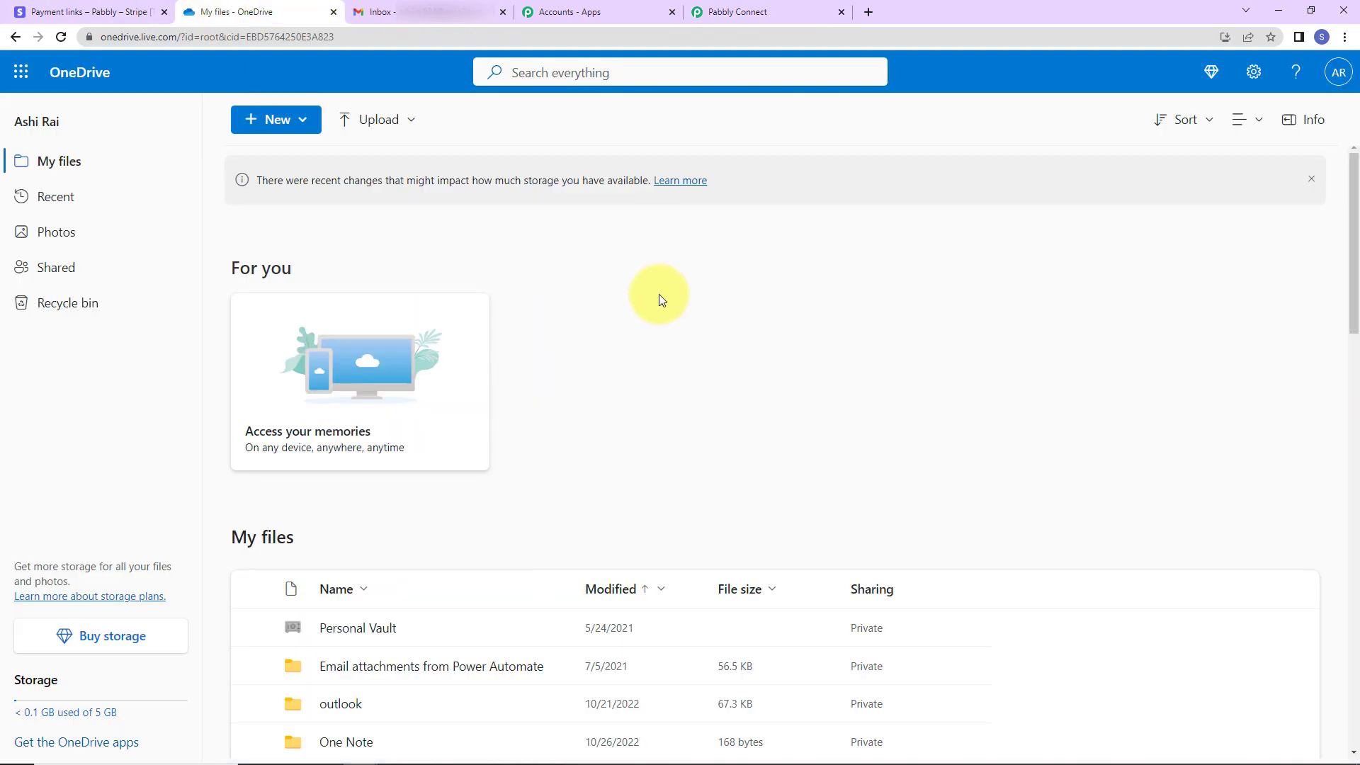
Open the Online Course Files folder and start sharing PHP-Course-PDF.pdf
scroll(682, 361, down, 9)
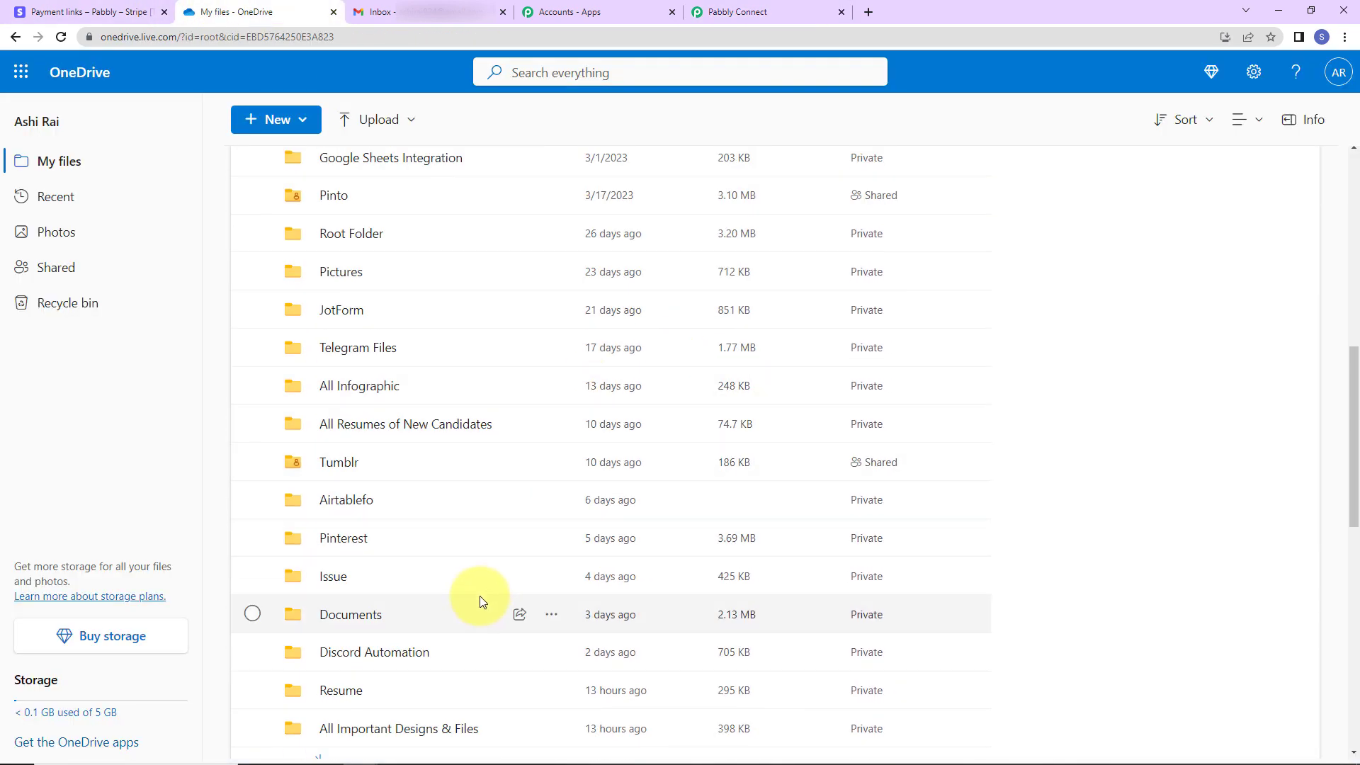
scroll(479, 598, down, 2)
click(350, 644)
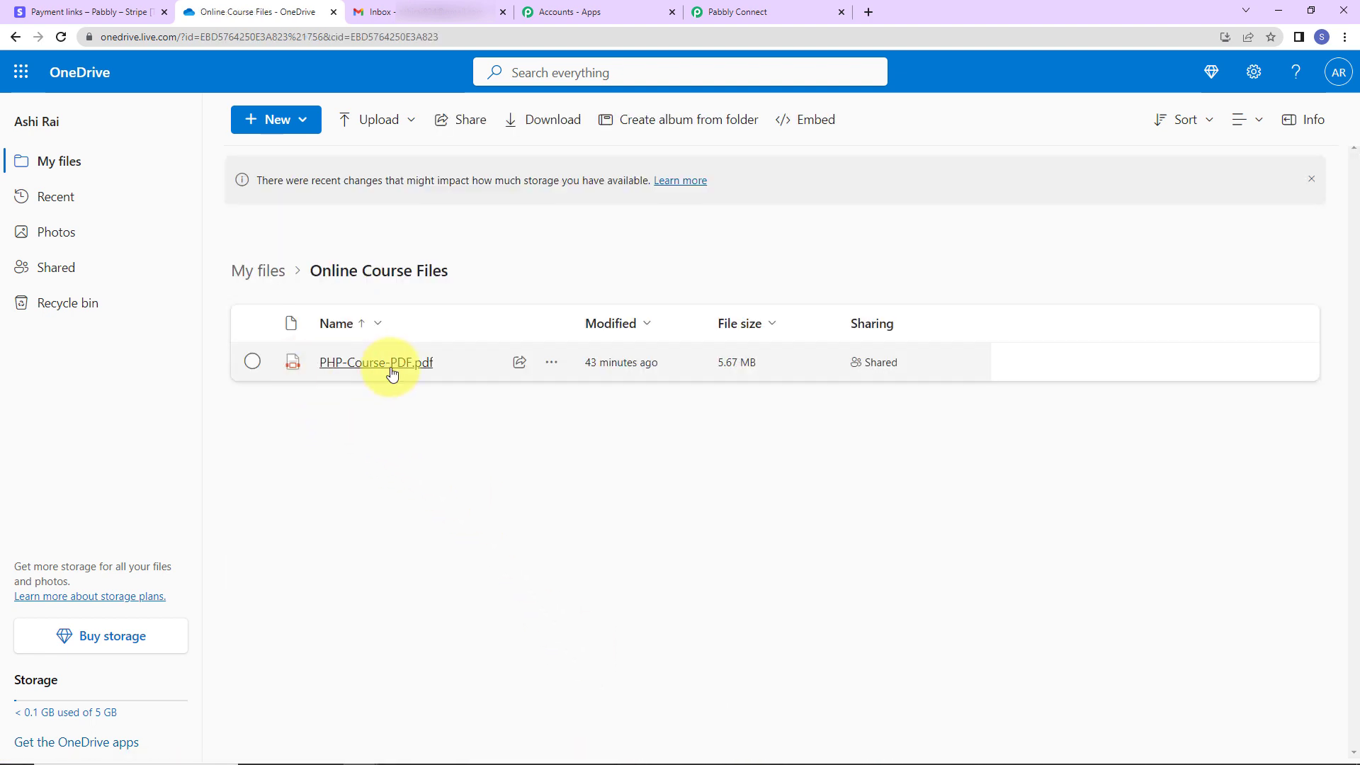
click(556, 365)
click(607, 405)
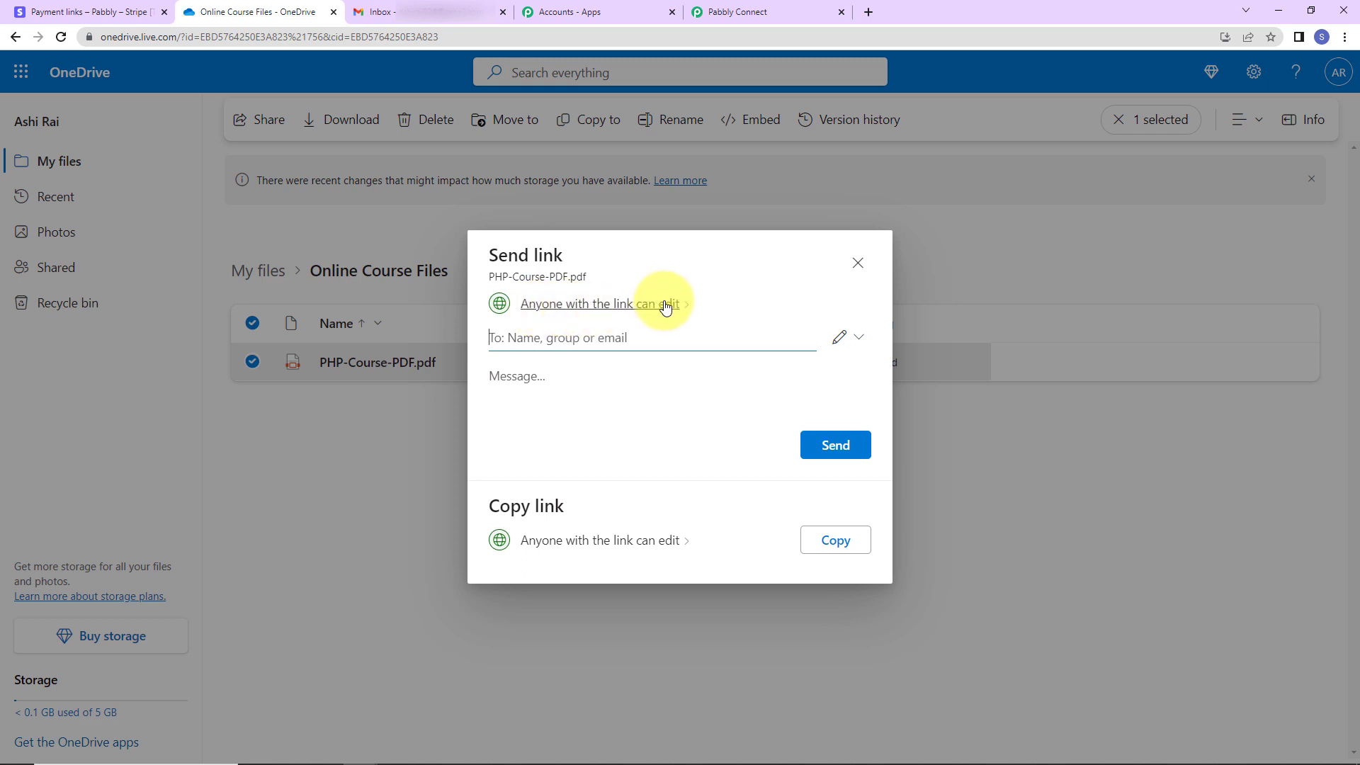
Set the share link to Anyone with Can view, apply it, and copy the link
click(617, 306)
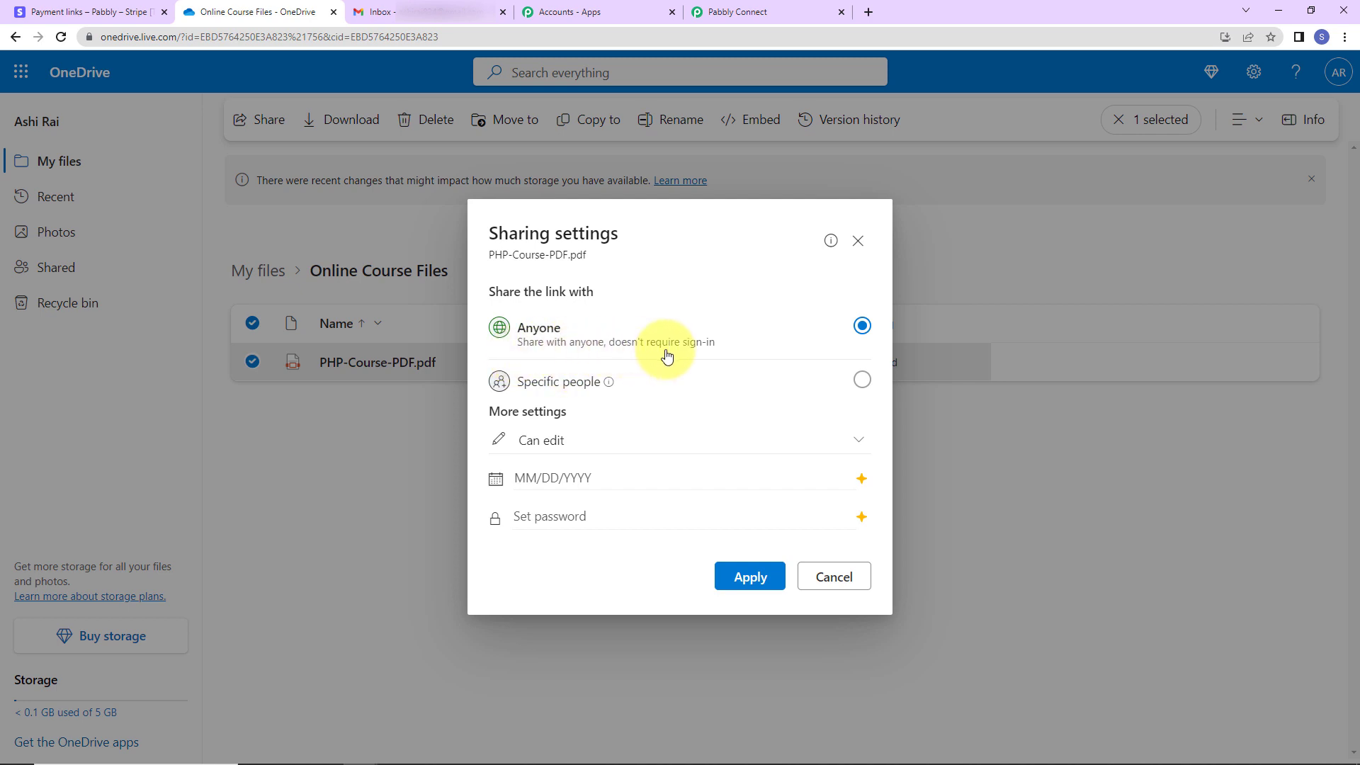
click(554, 445)
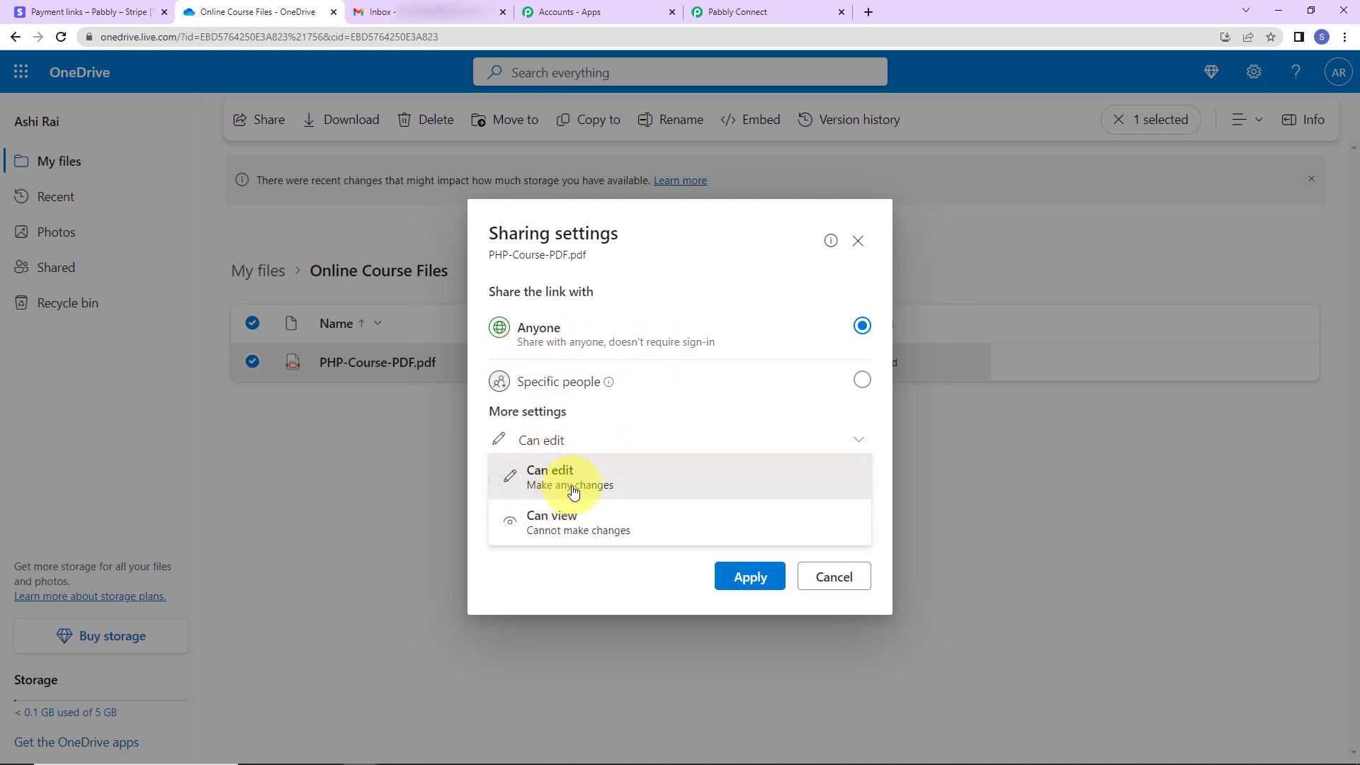
click(563, 524)
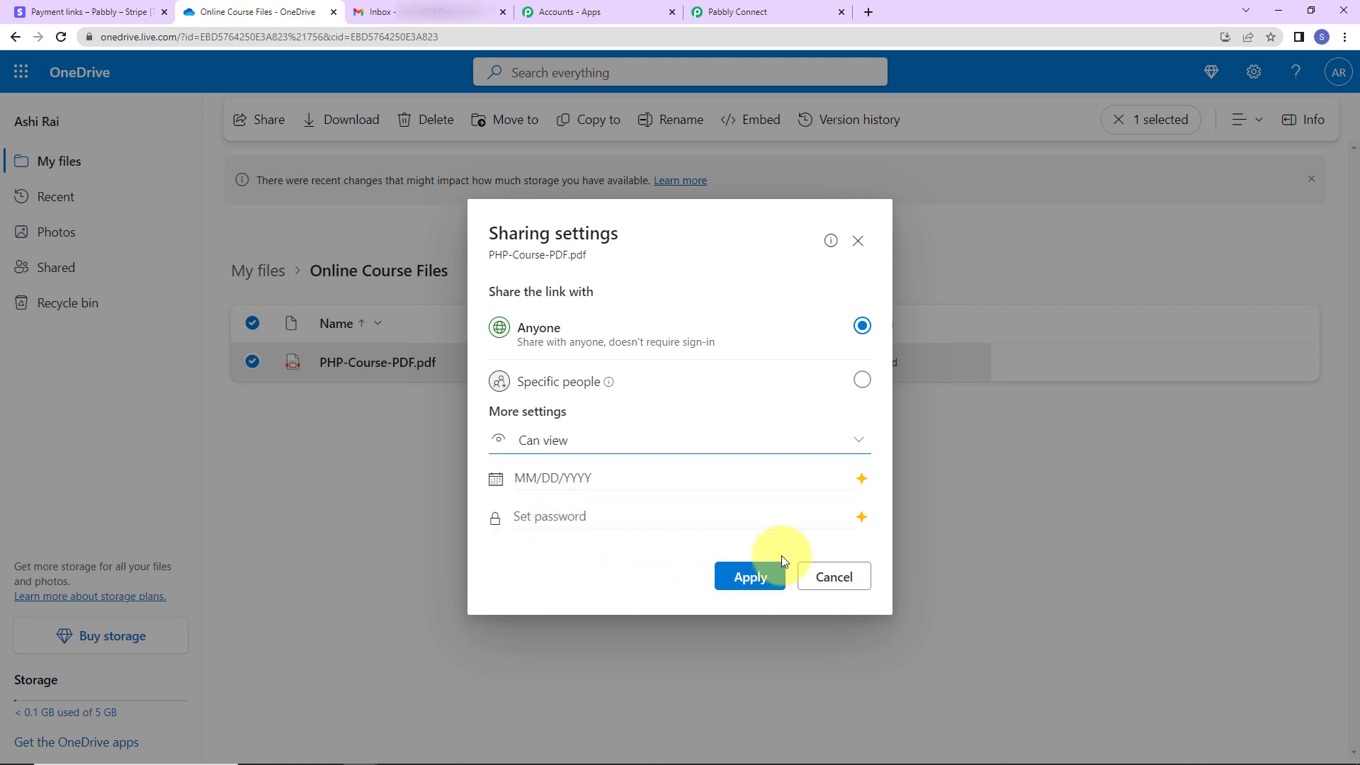
click(754, 574)
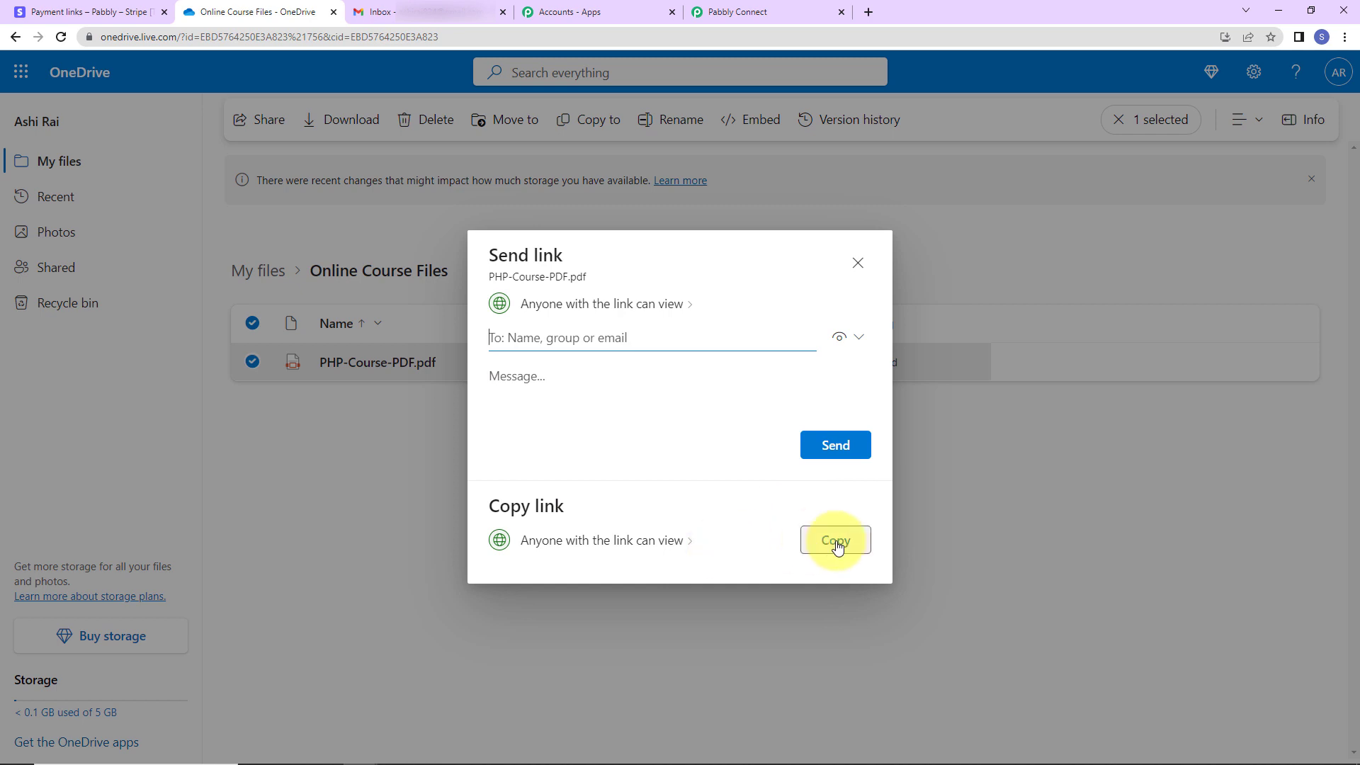
click(836, 541)
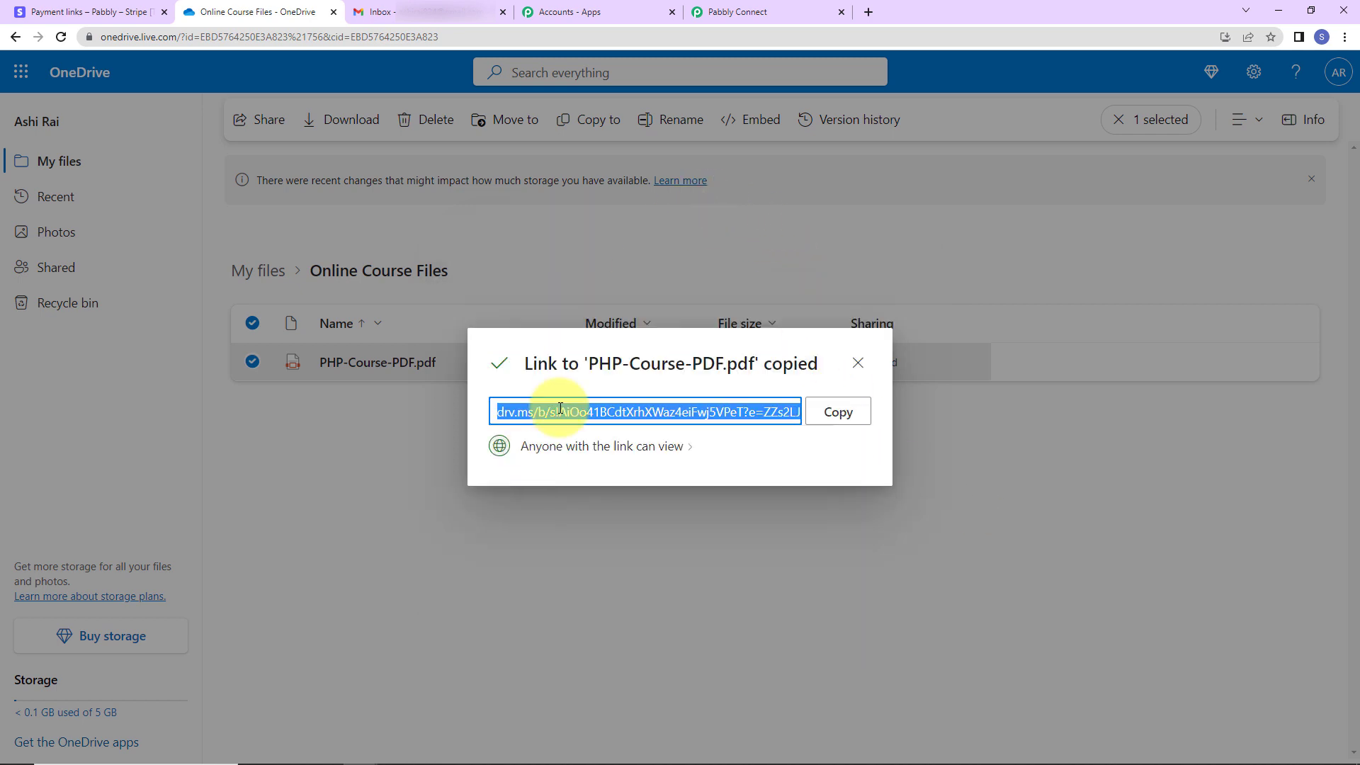
right_click(559, 409)
click(587, 420)
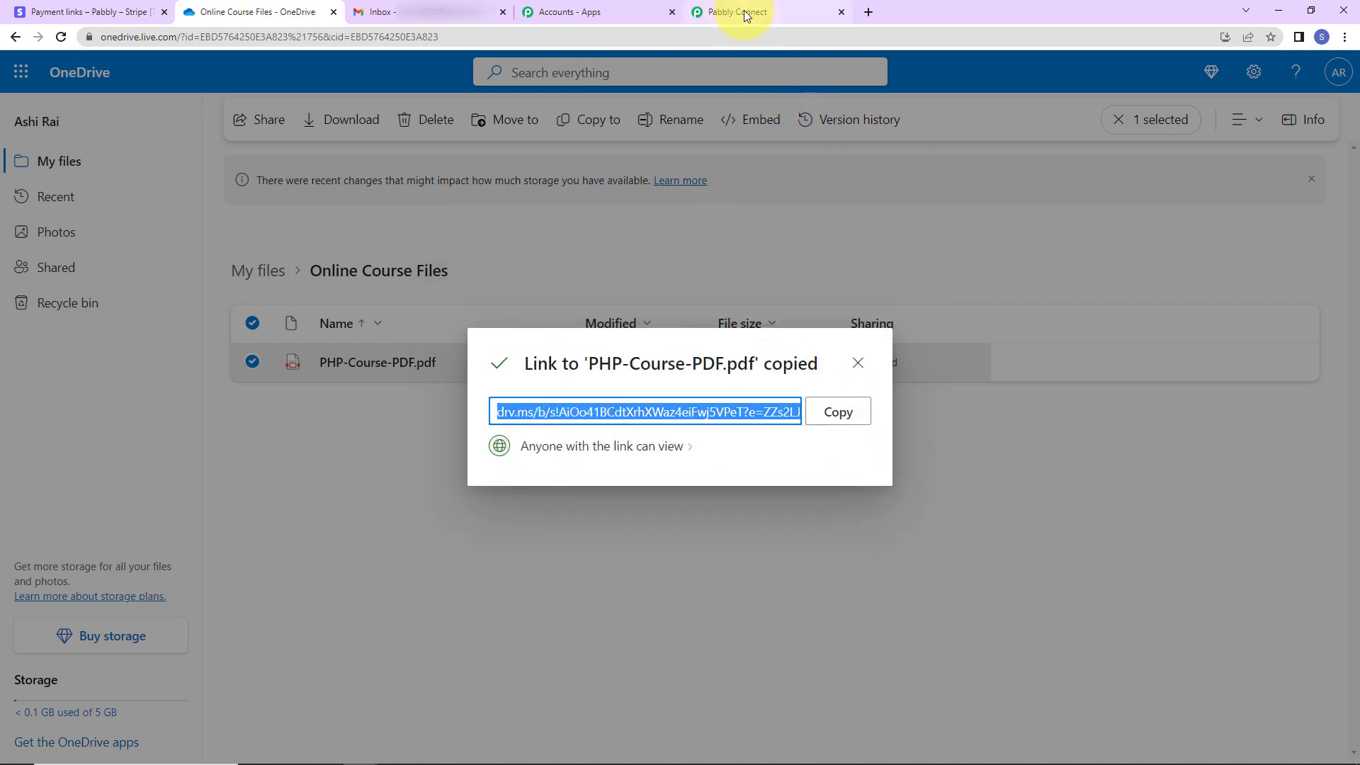
click(740, 12)
Paste the OneDrive course link into Attachment and send a test email, returning status sent
click(453, 402)
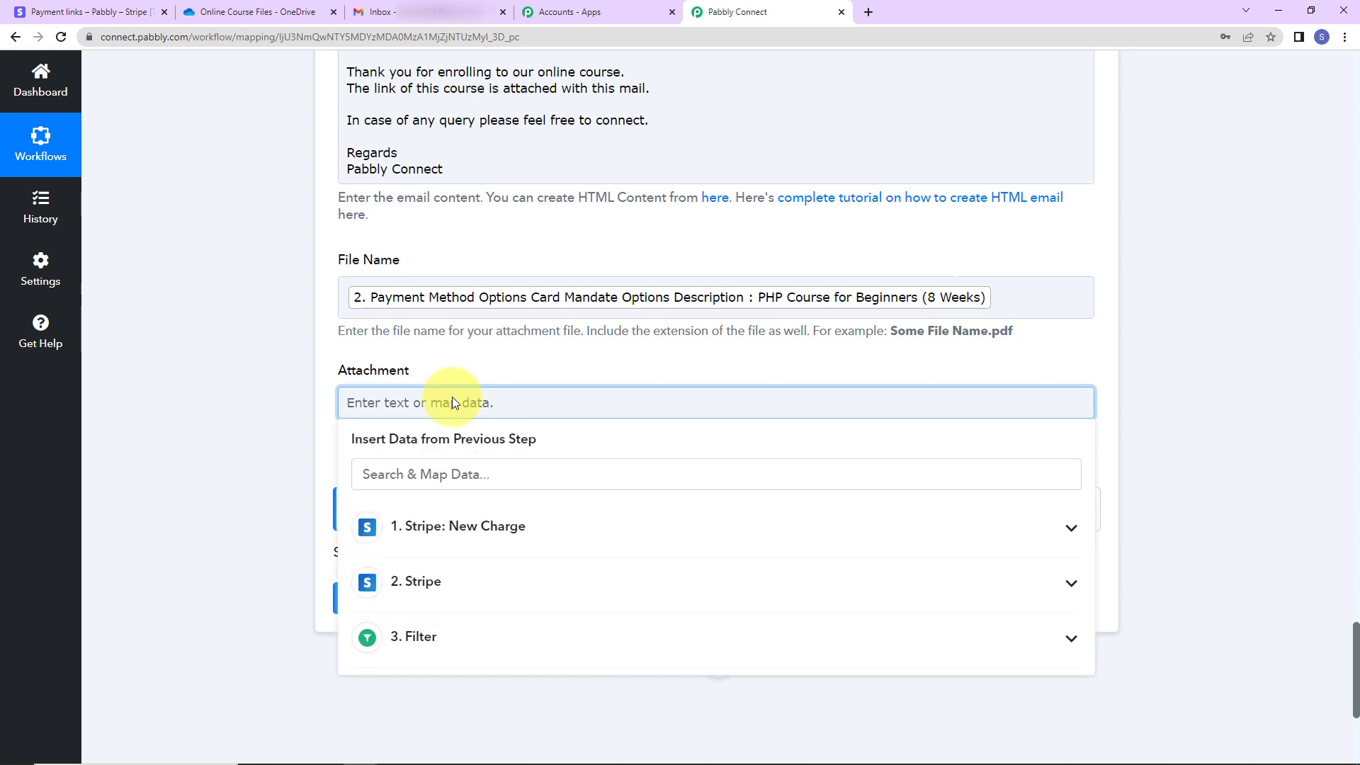
key(ctrl+v)
click(257, 439)
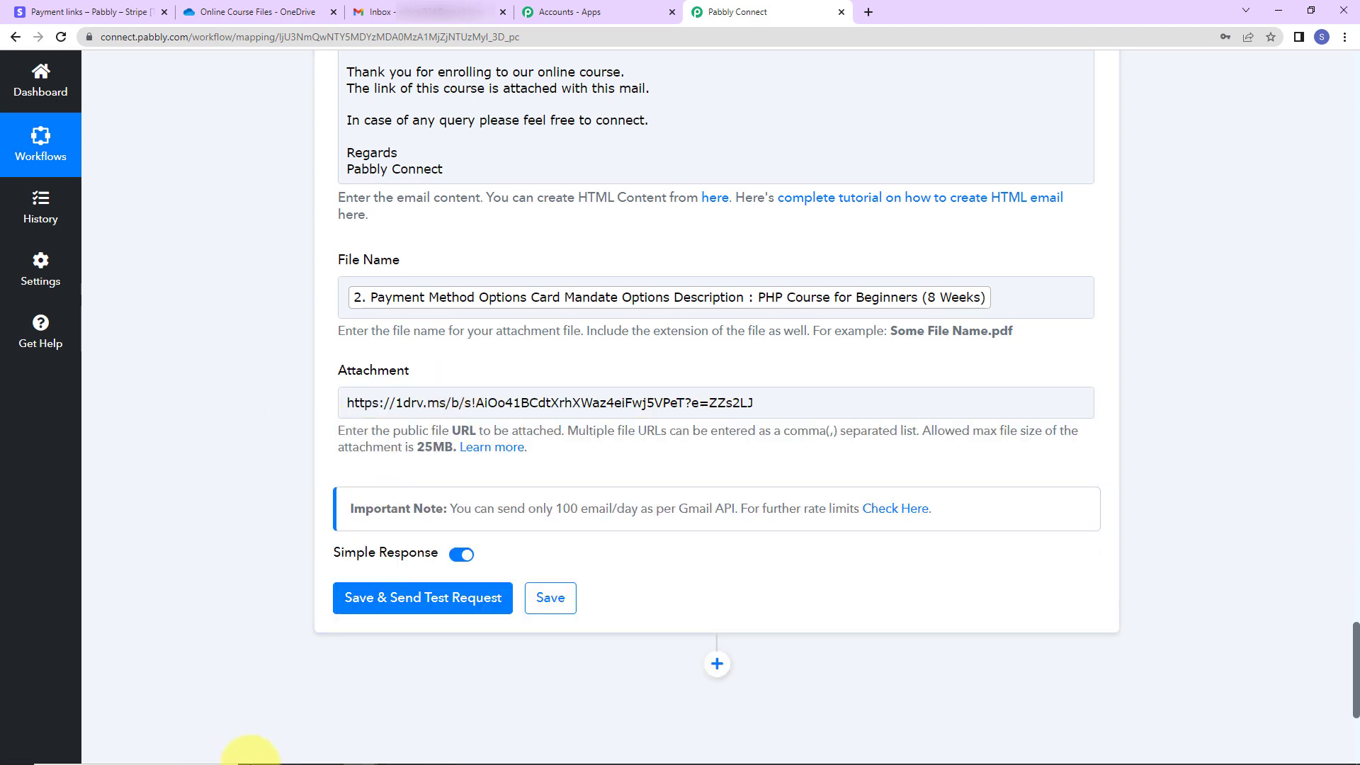
click(433, 598)
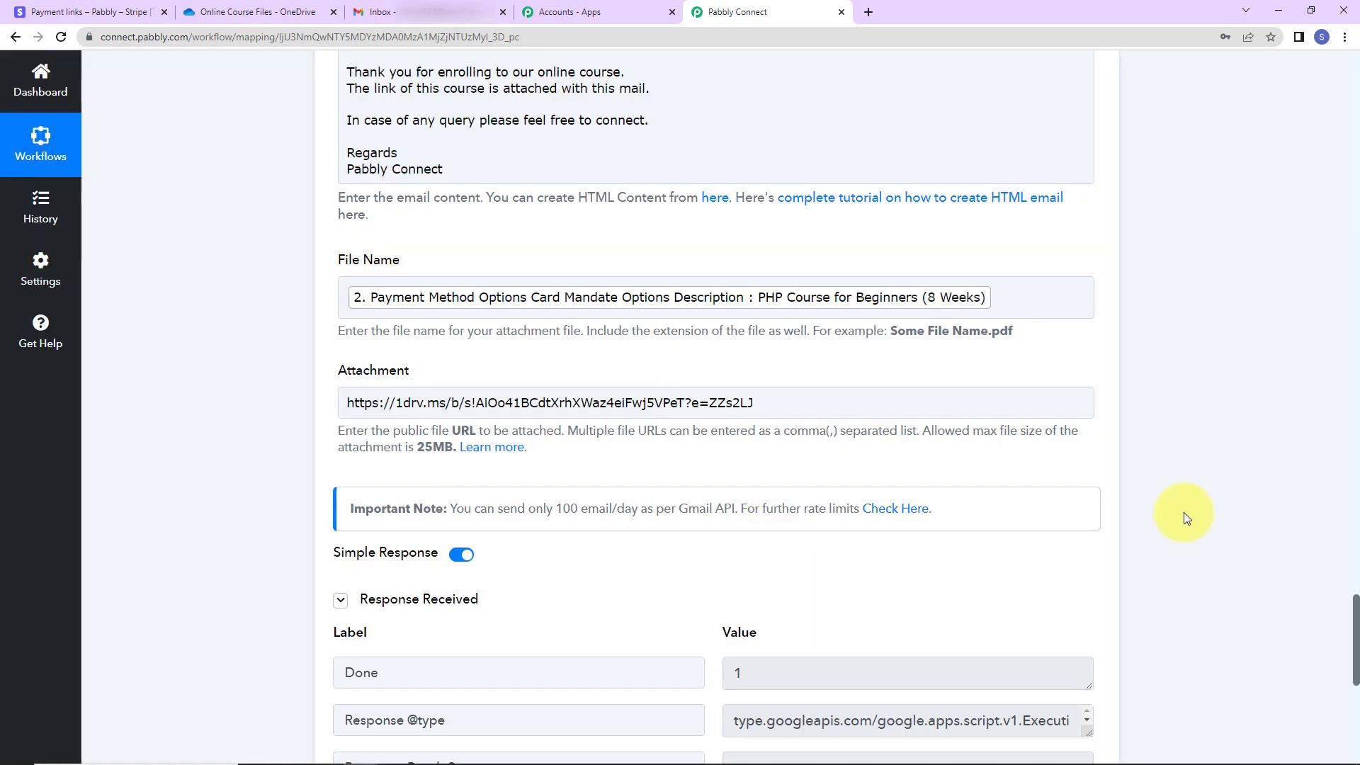
scroll(1183, 512, down, 5)
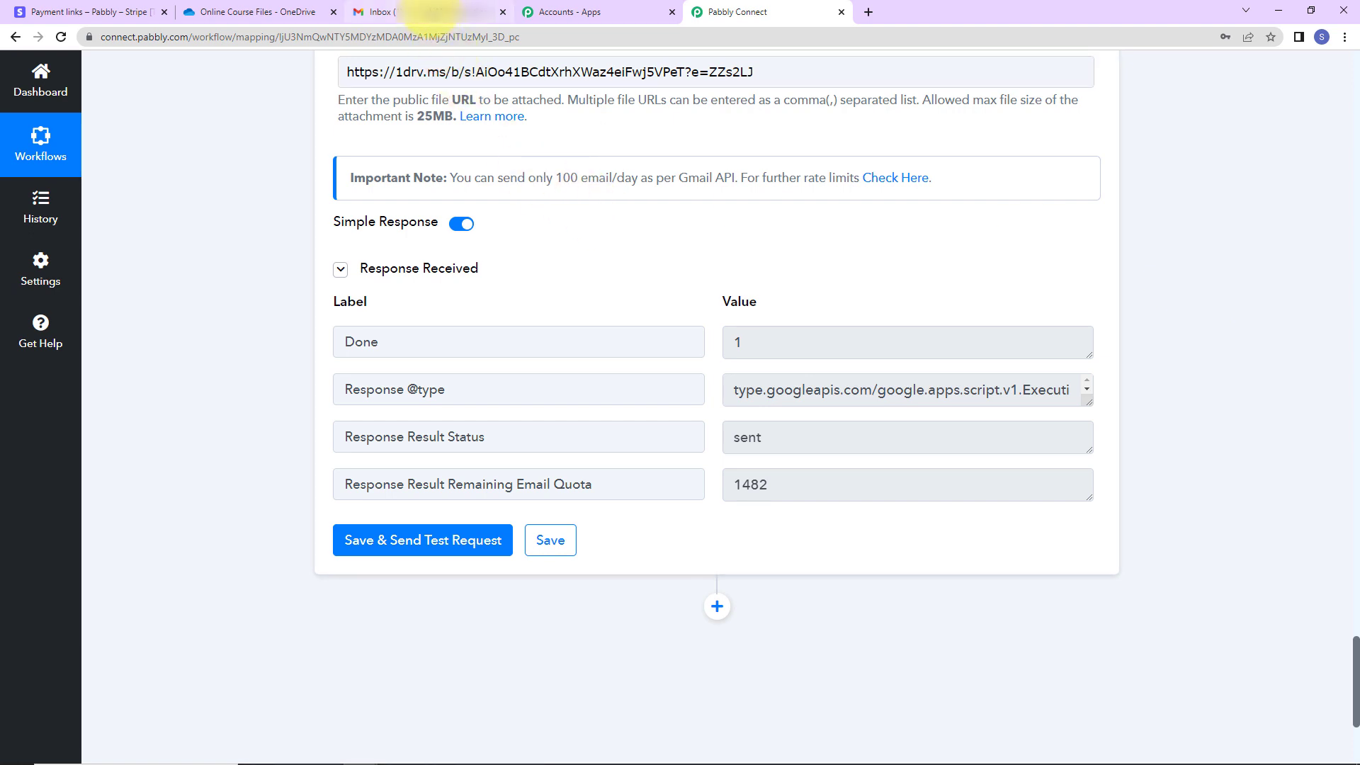
click(443, 12)
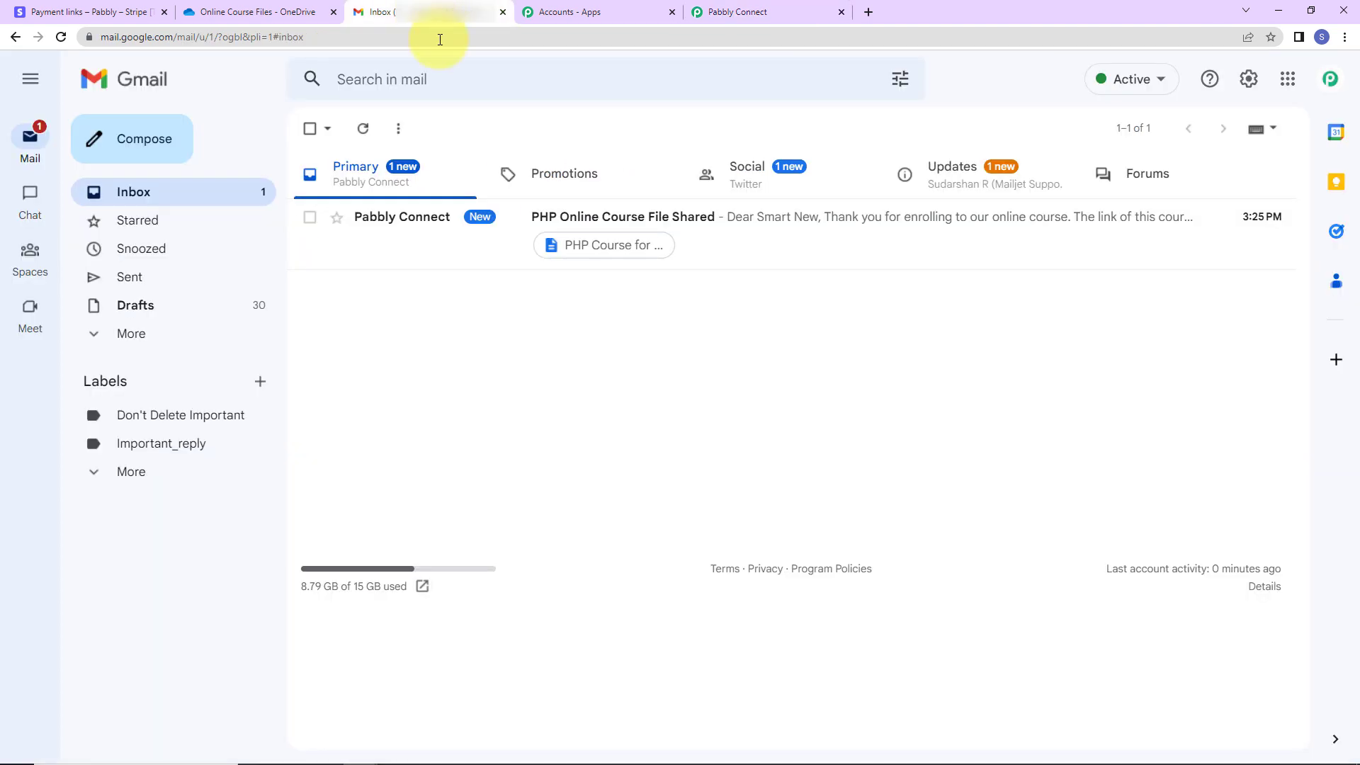
Open the received 'PHP Online Course File Shared' email to check its PHP Course attachment
click(752, 221)
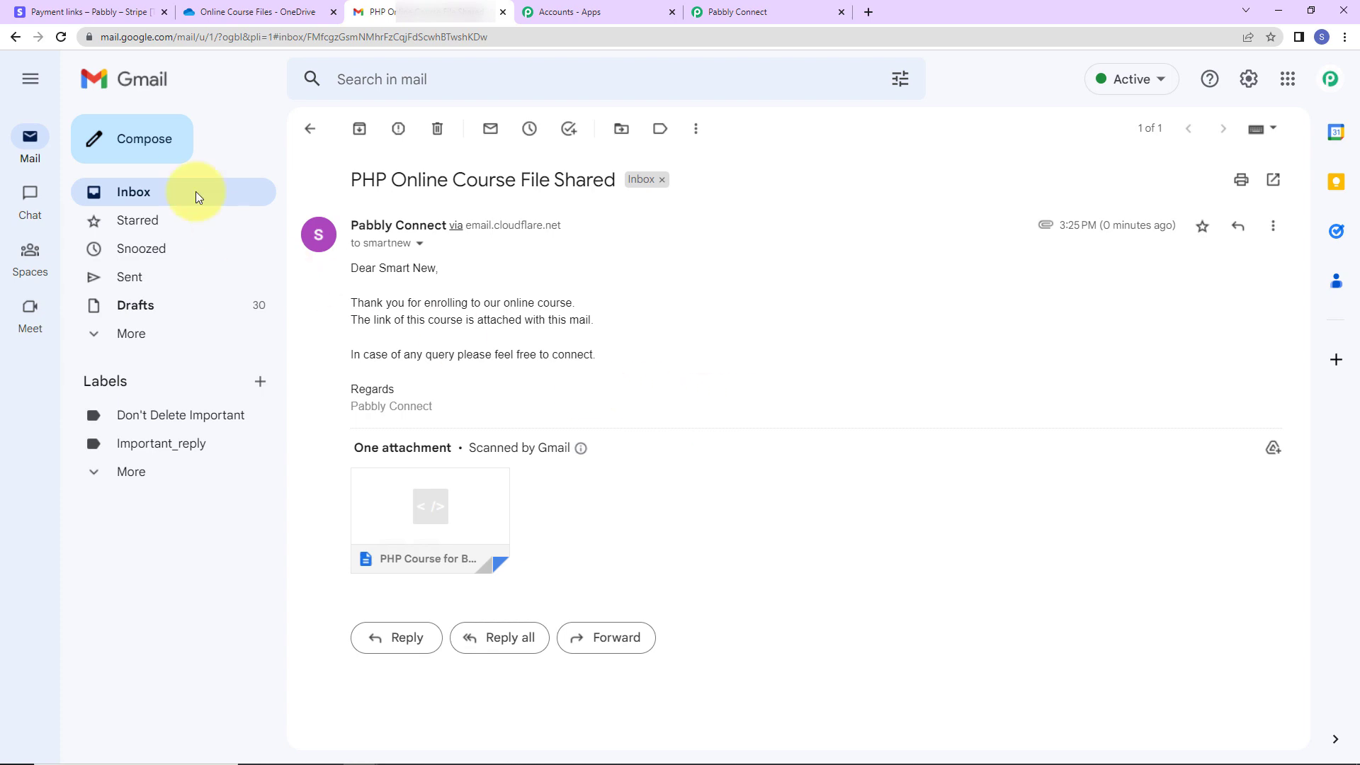
click(57, 8)
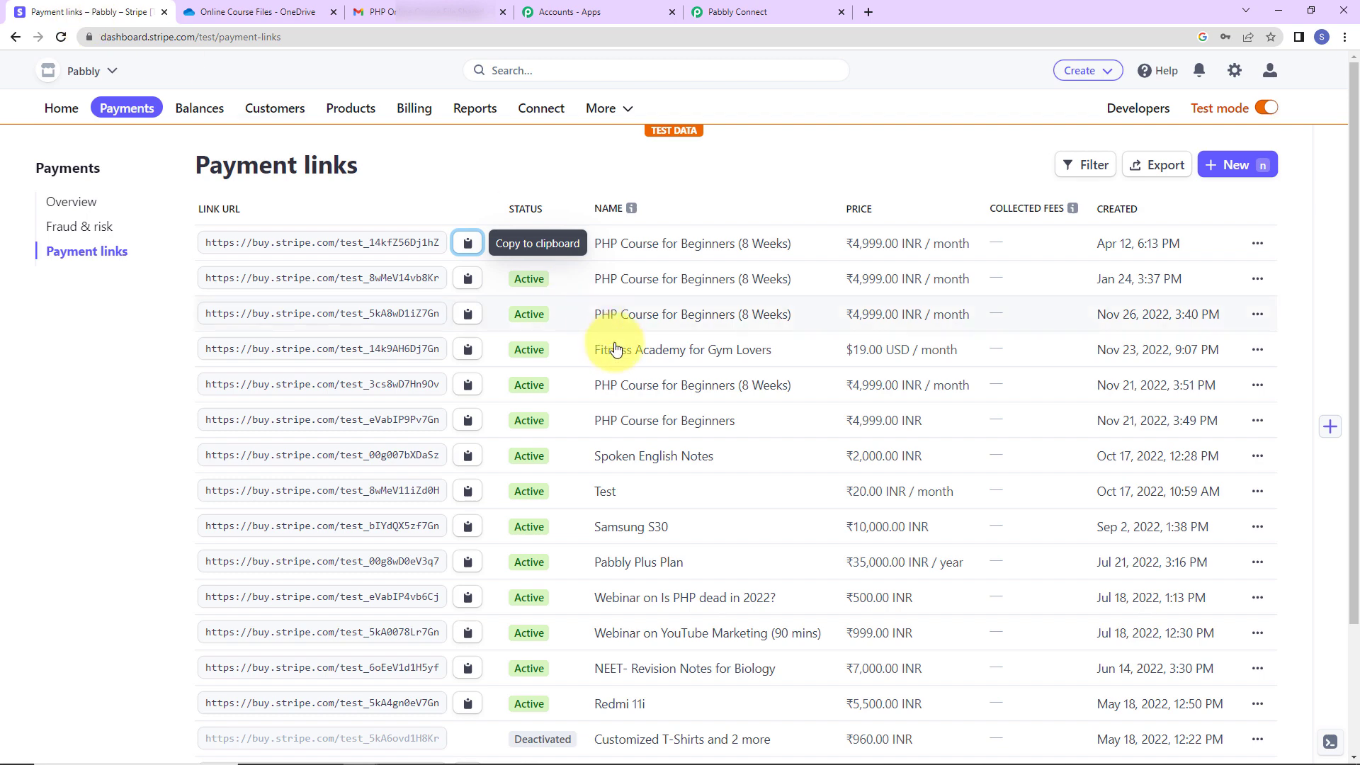
Open the copied Stripe payment link in a private browser window
click(468, 244)
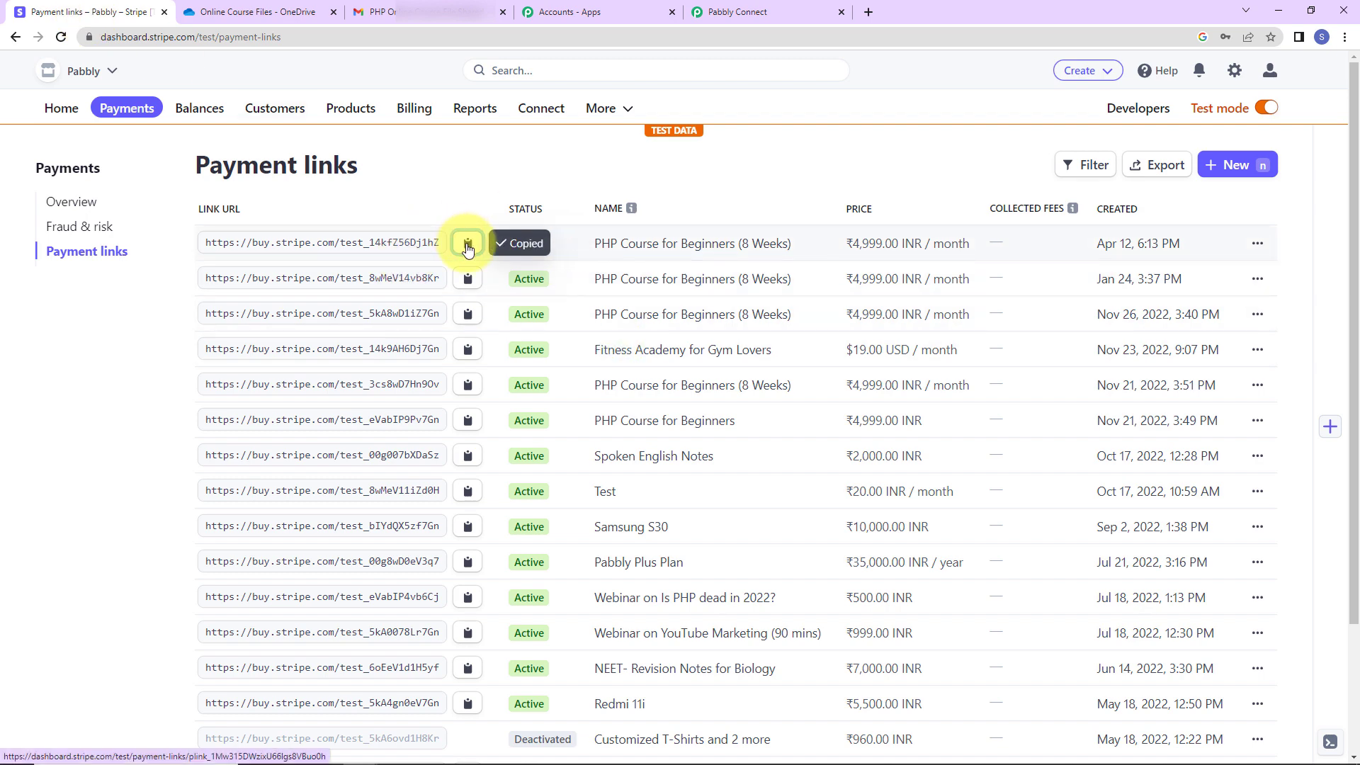
click(1344, 37)
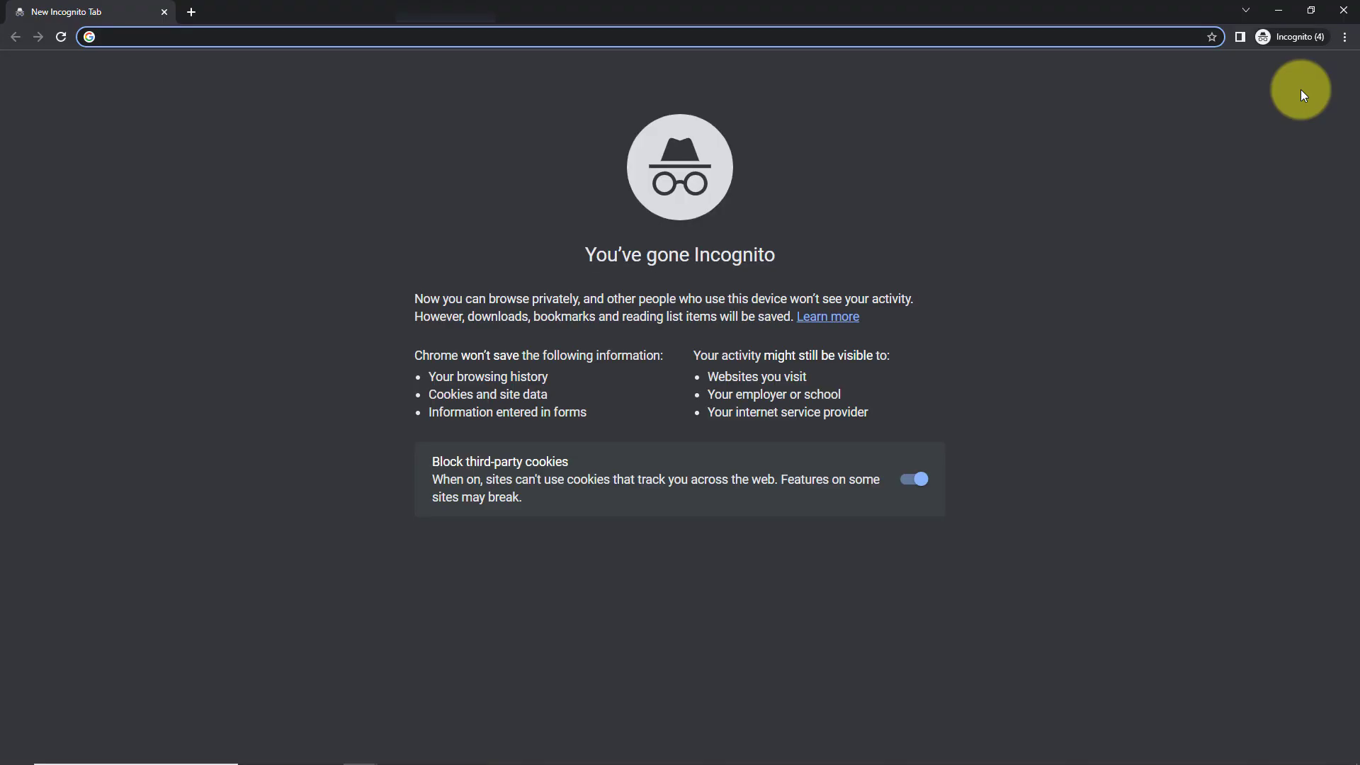
key(ctrl+v)
key(Return)
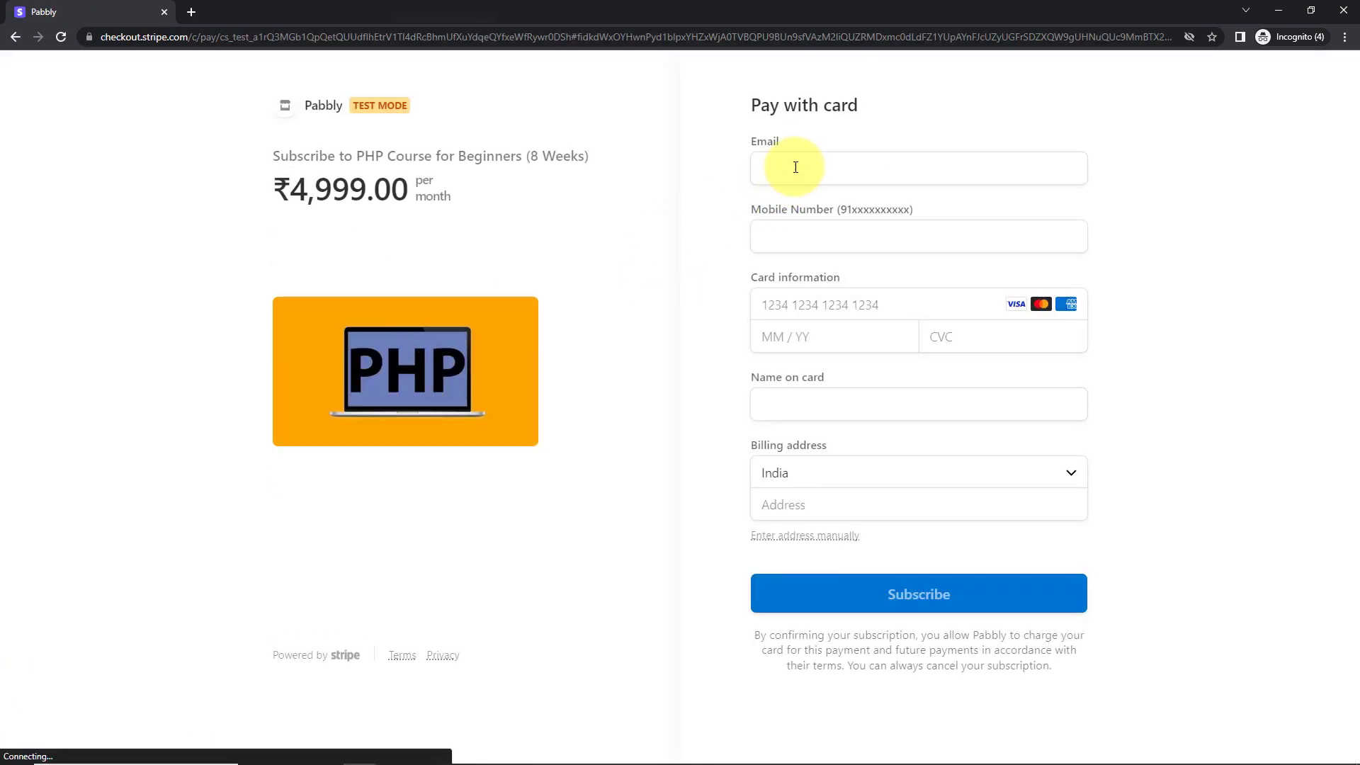
Enter a new buyer email and a mobile number on the checkout page
click(796, 167)
click(850, 241)
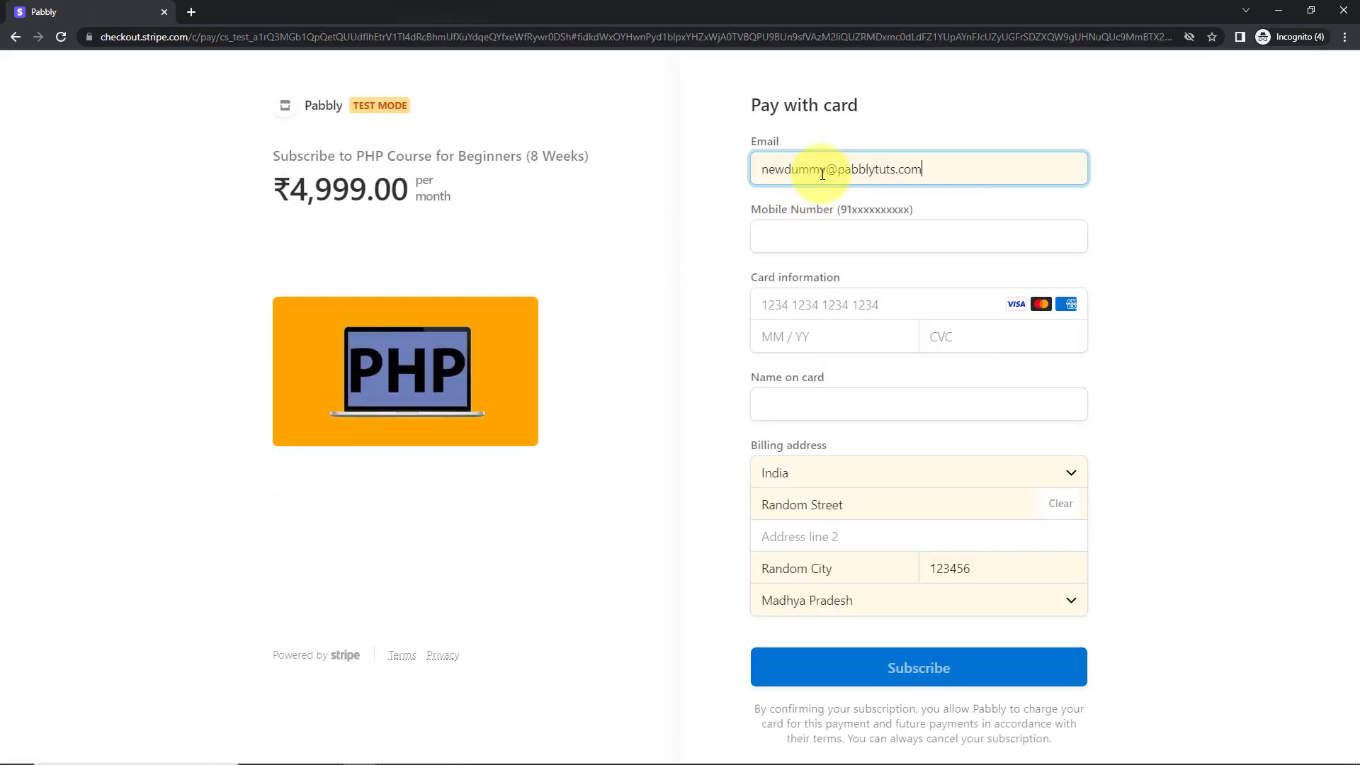
click(822, 172)
text(123)
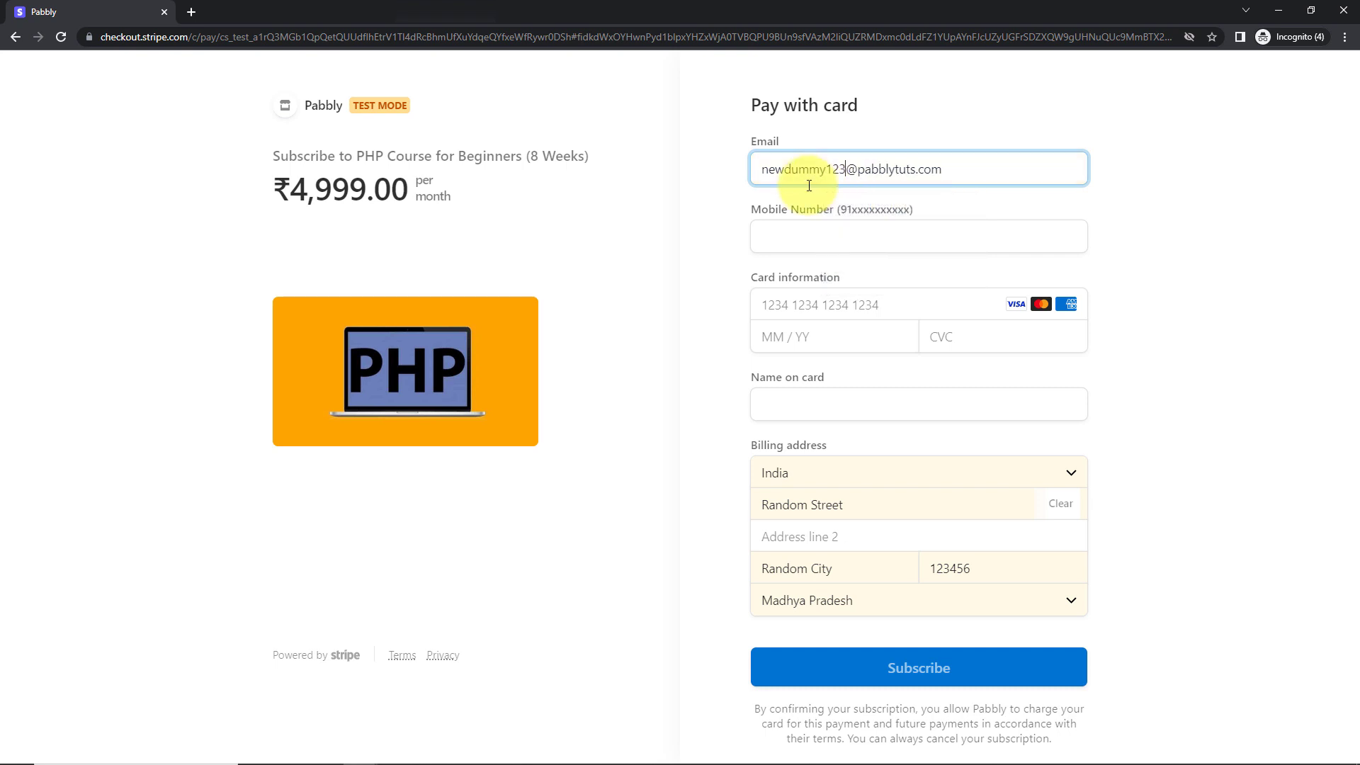
text(4)
click(790, 240)
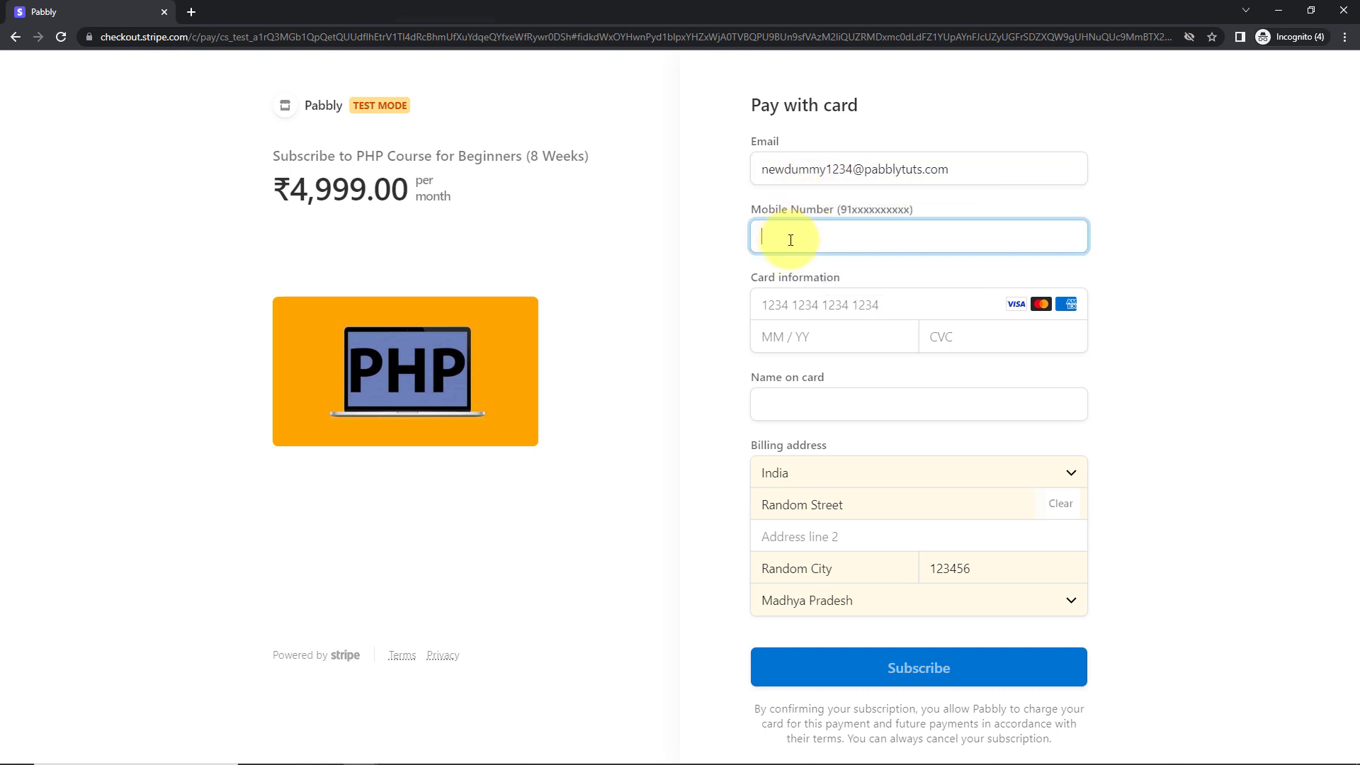
text(9111111111)
Fill in the saved test card, CVC 123 and cardholder name, then subscribe for ₹4,999.00
click(795, 305)
click(852, 346)
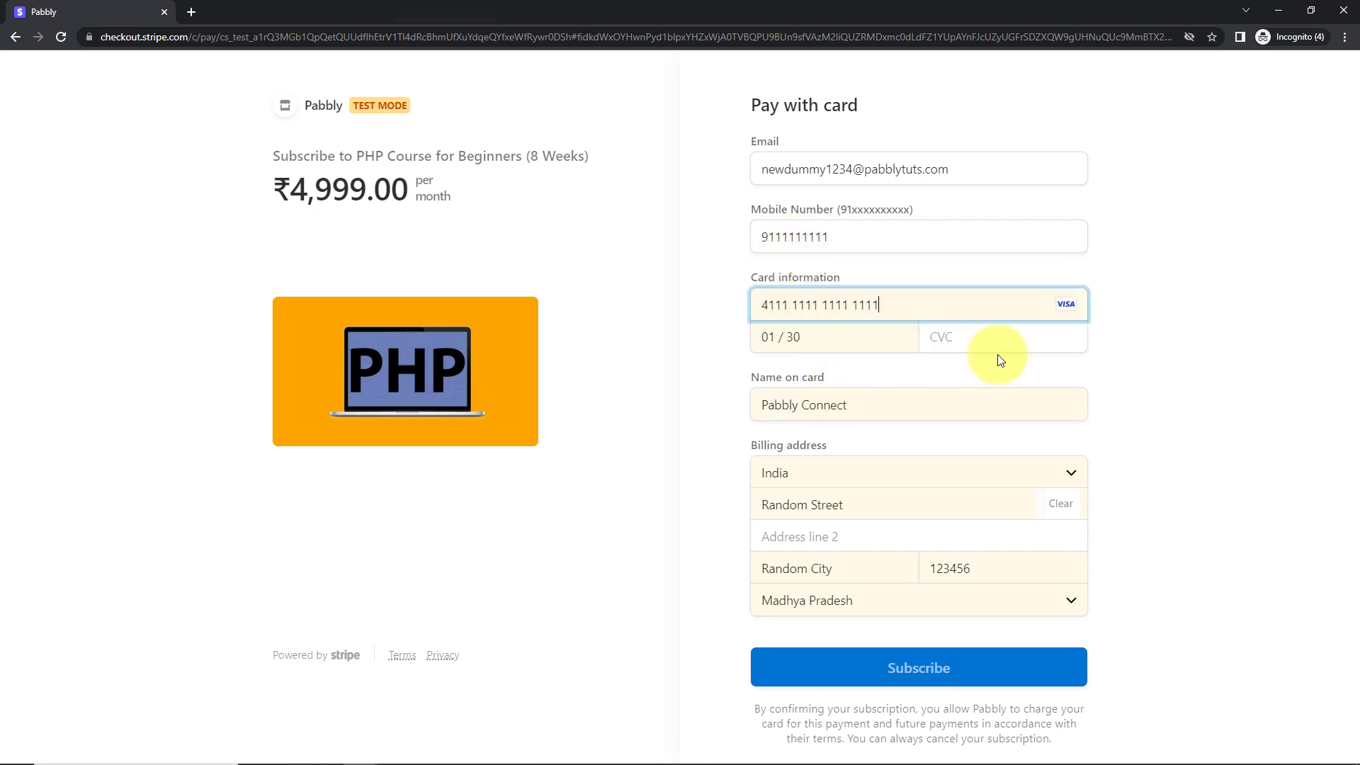
click(981, 337)
text(123)
key(Tab)
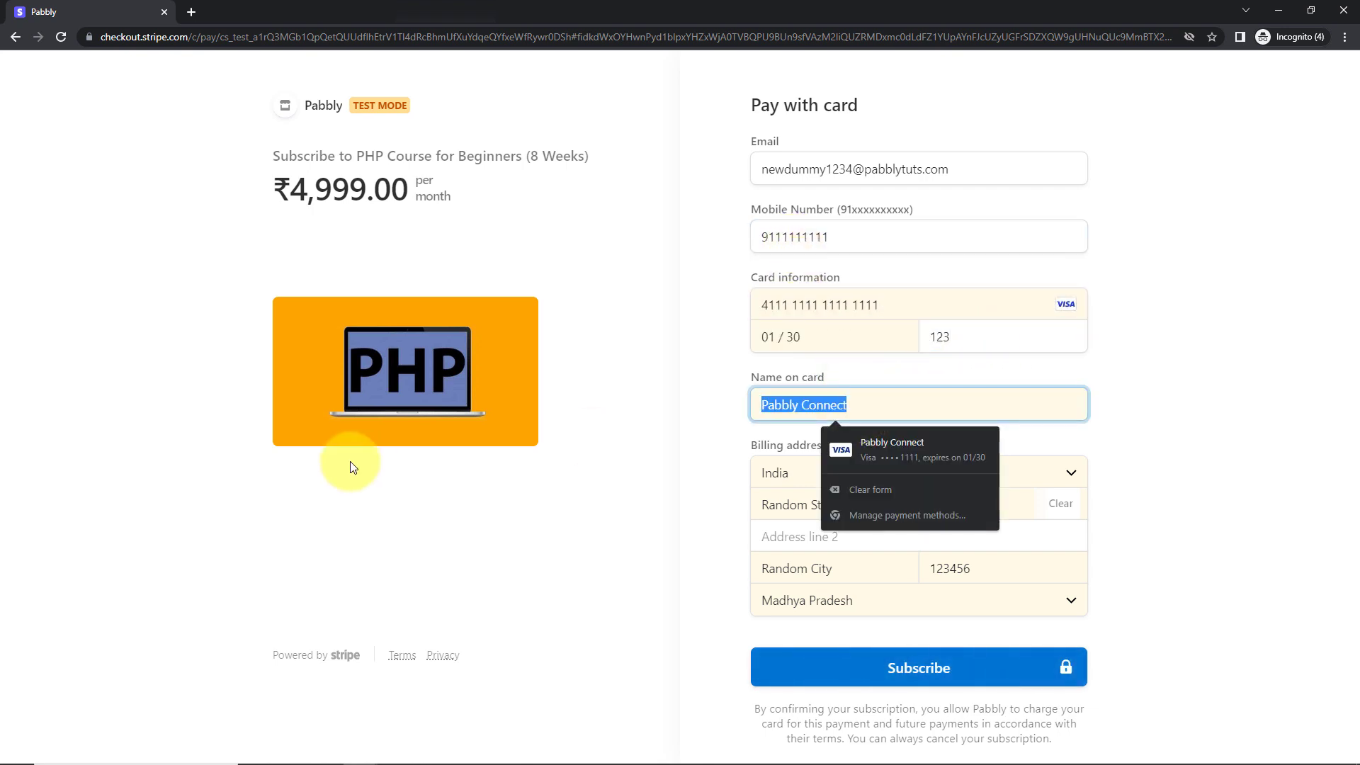
text(New S)
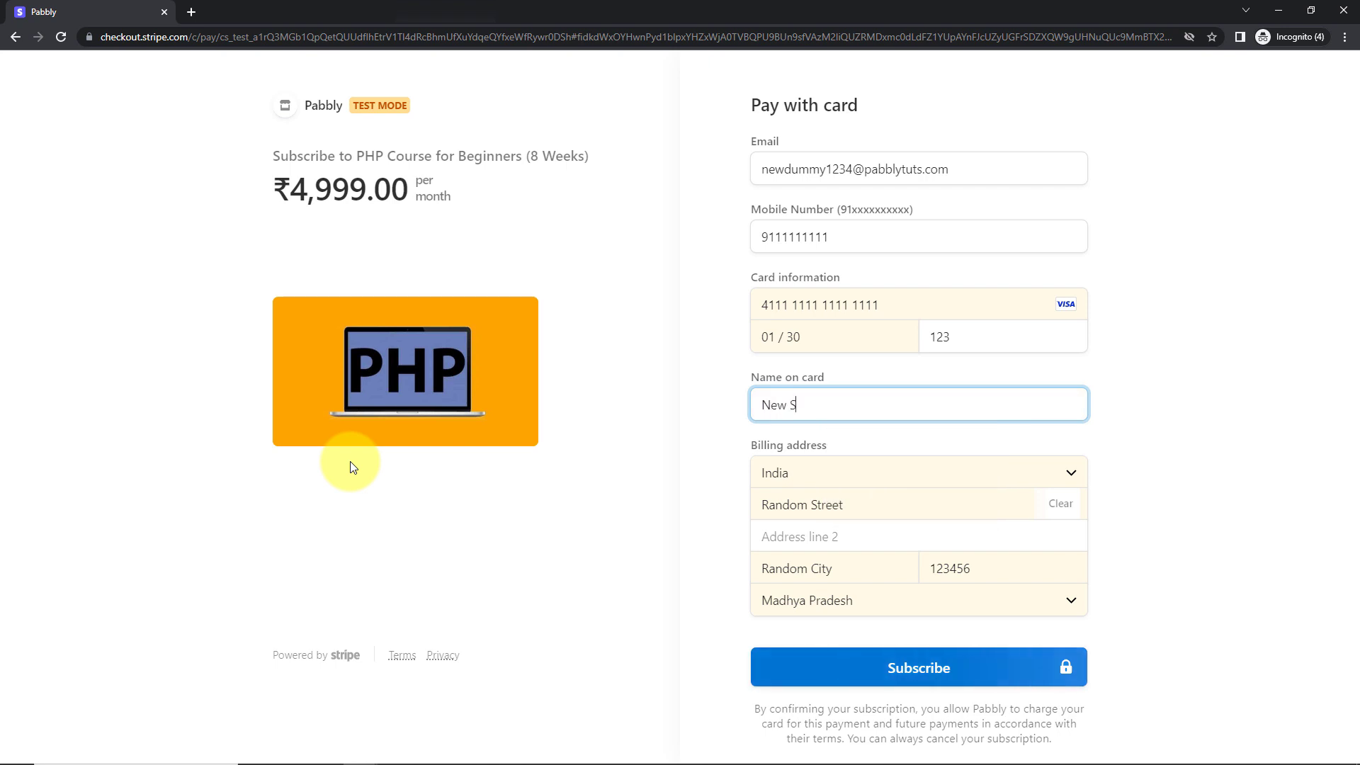
key(BackSpace)
text(Dummy)
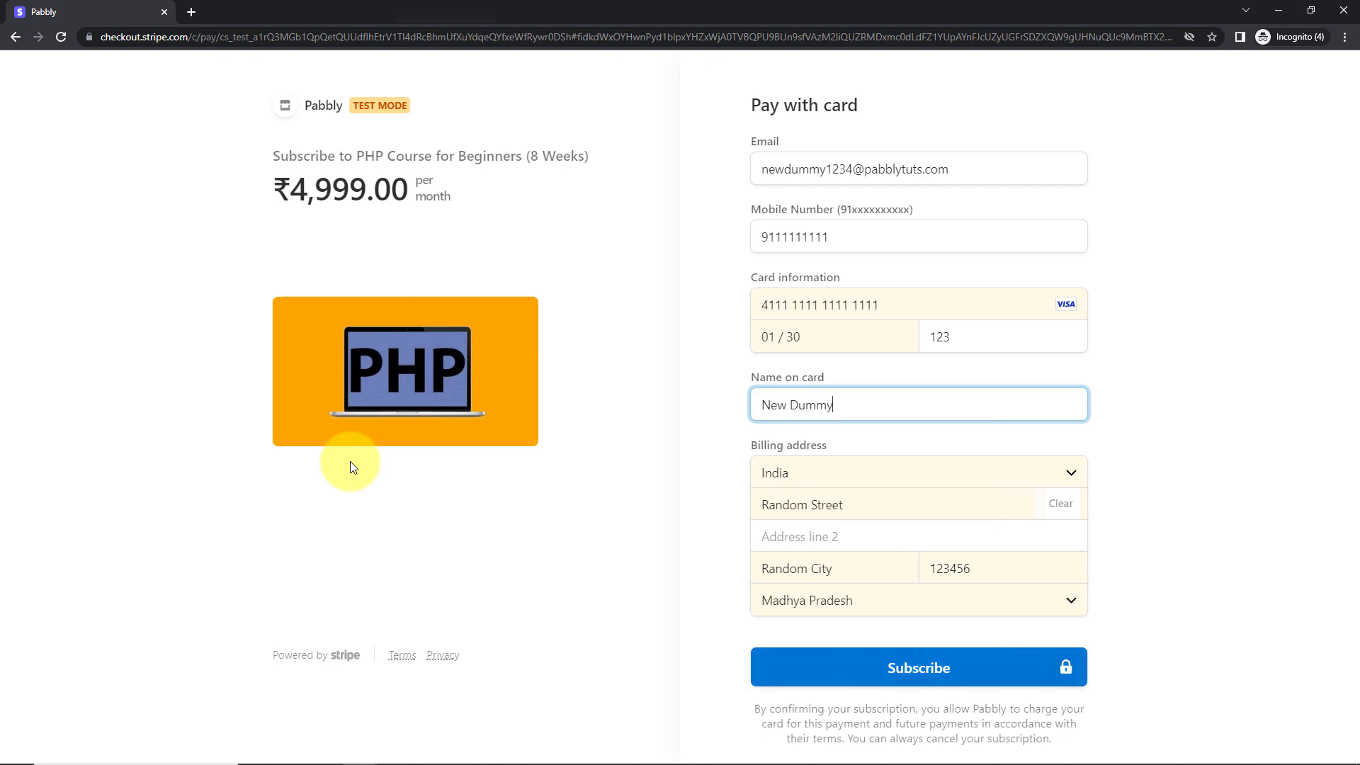
click(1157, 522)
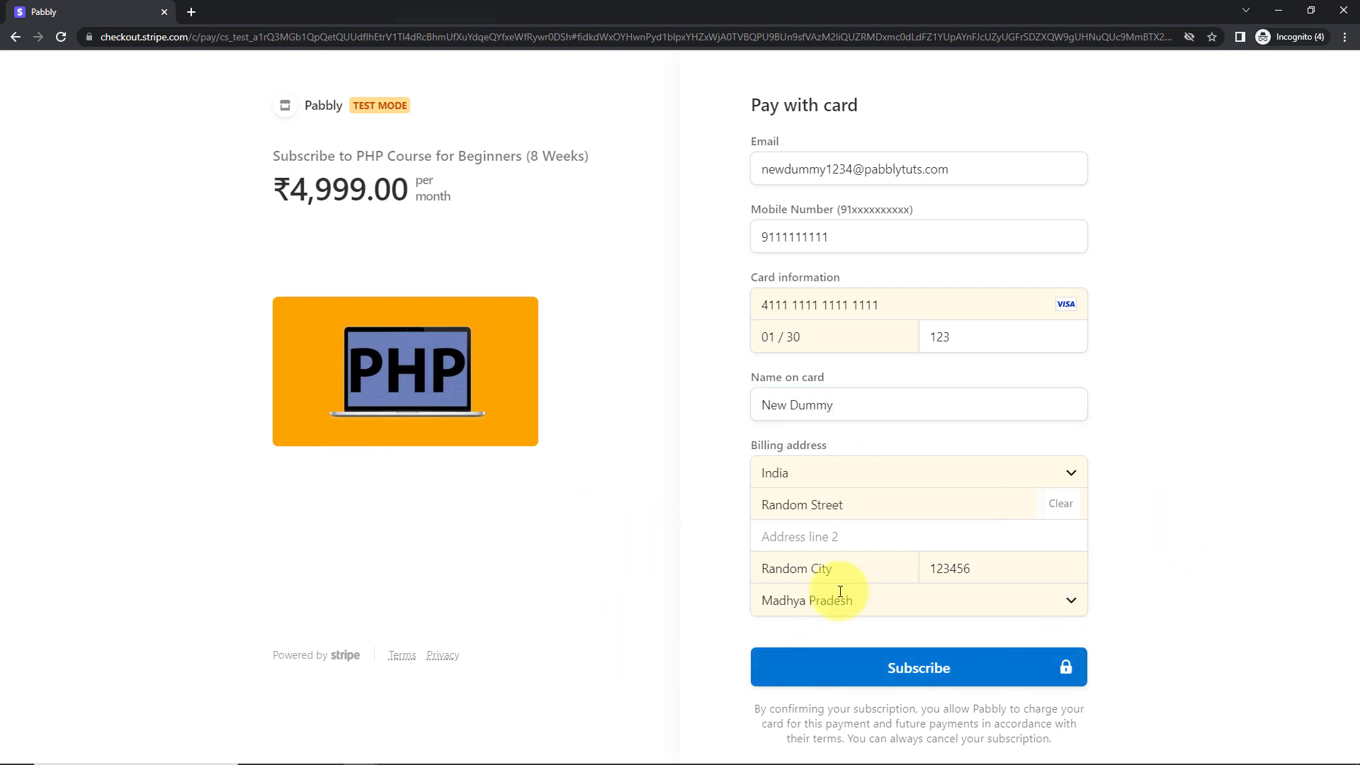
click(880, 665)
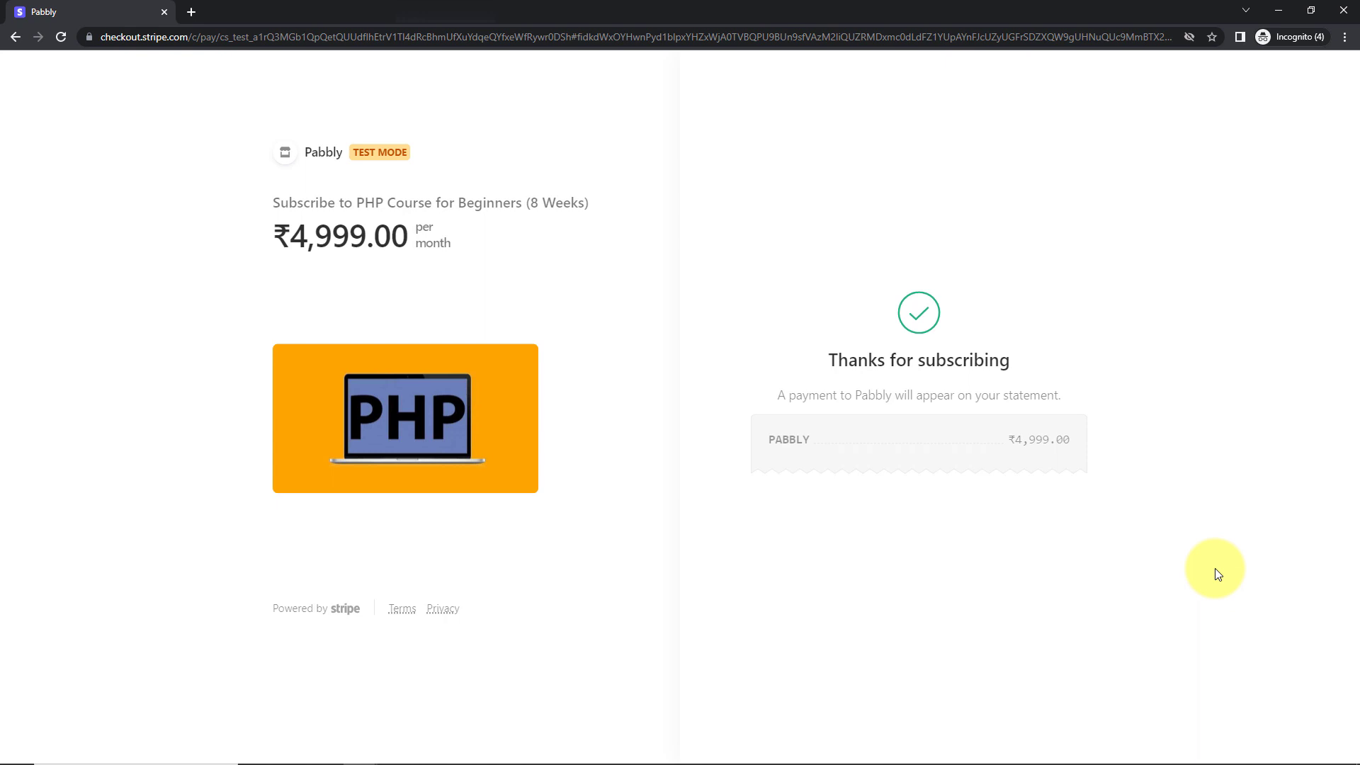
click(1280, 11)
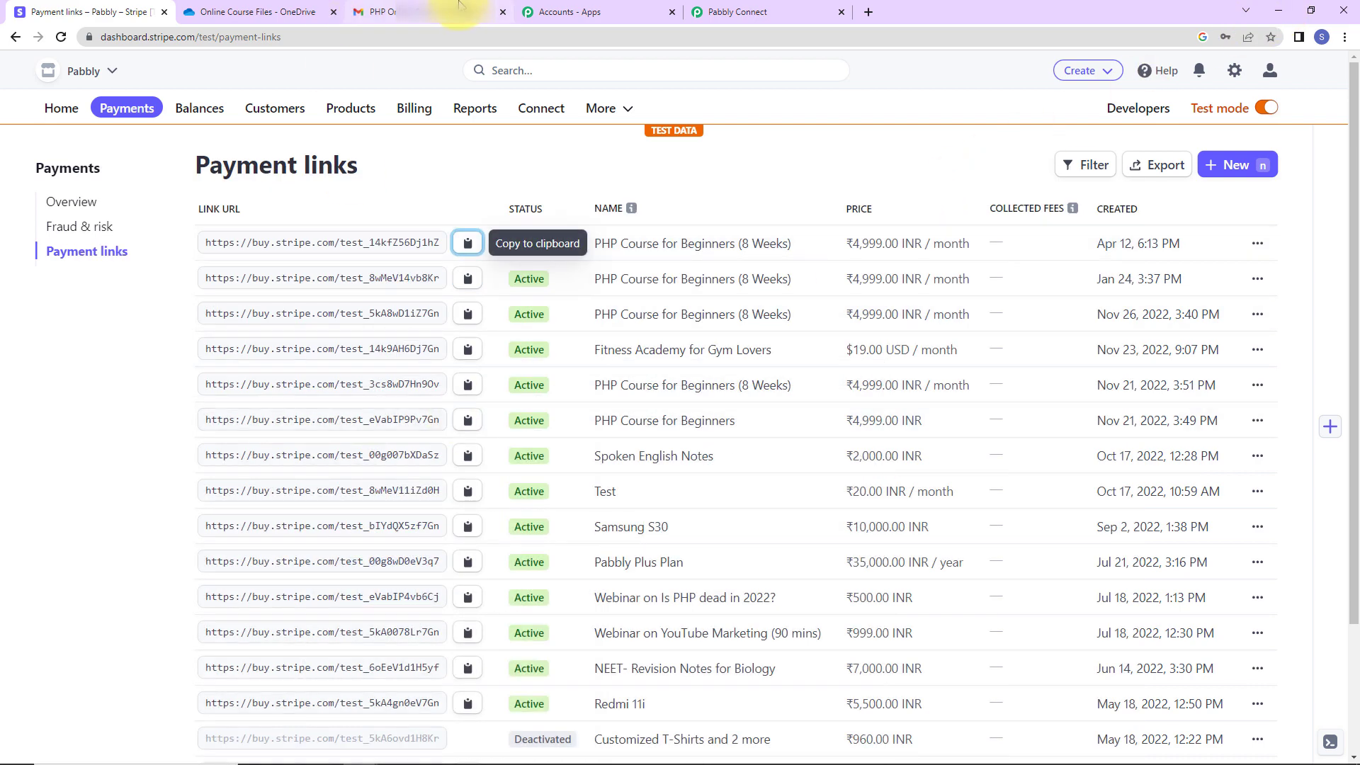
Open the new 'PHP Online Course File Shared' email and expand it to show the full message
click(410, 9)
click(128, 192)
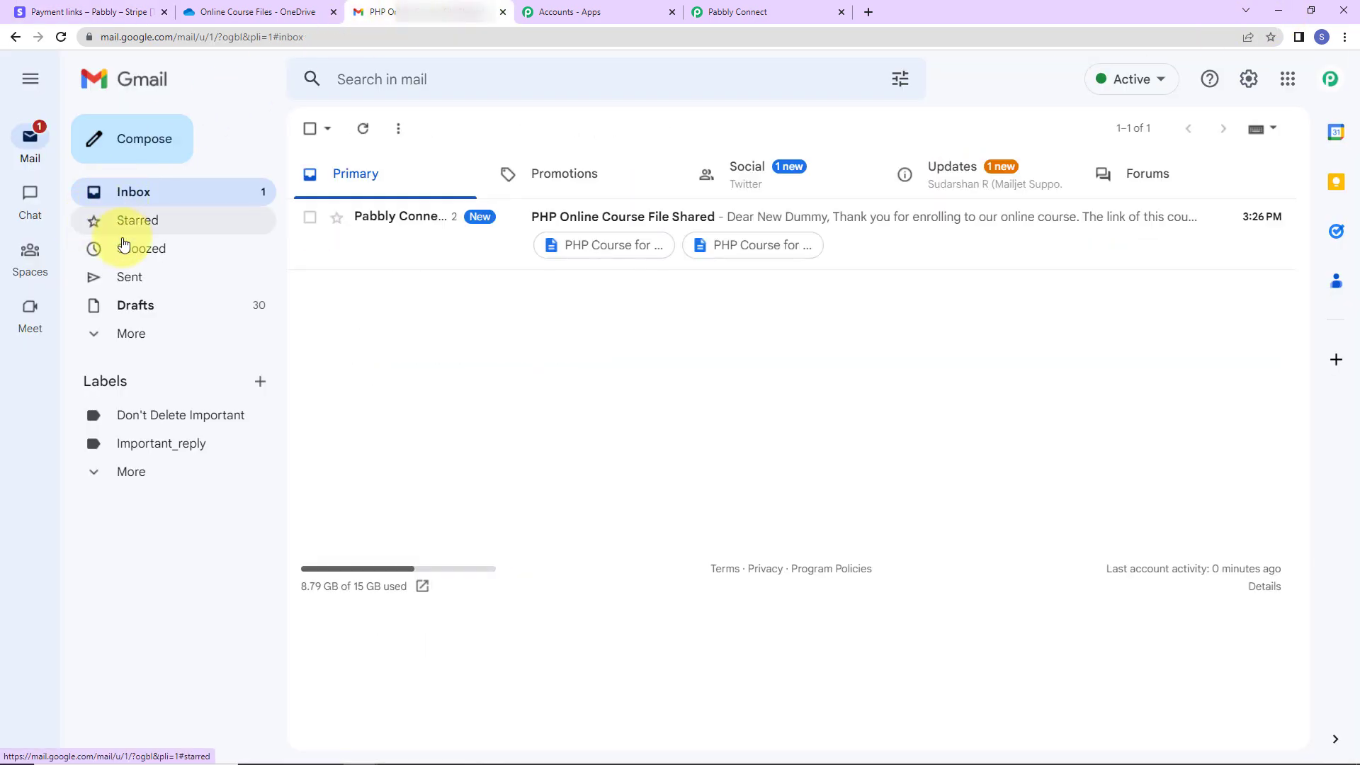
click(661, 220)
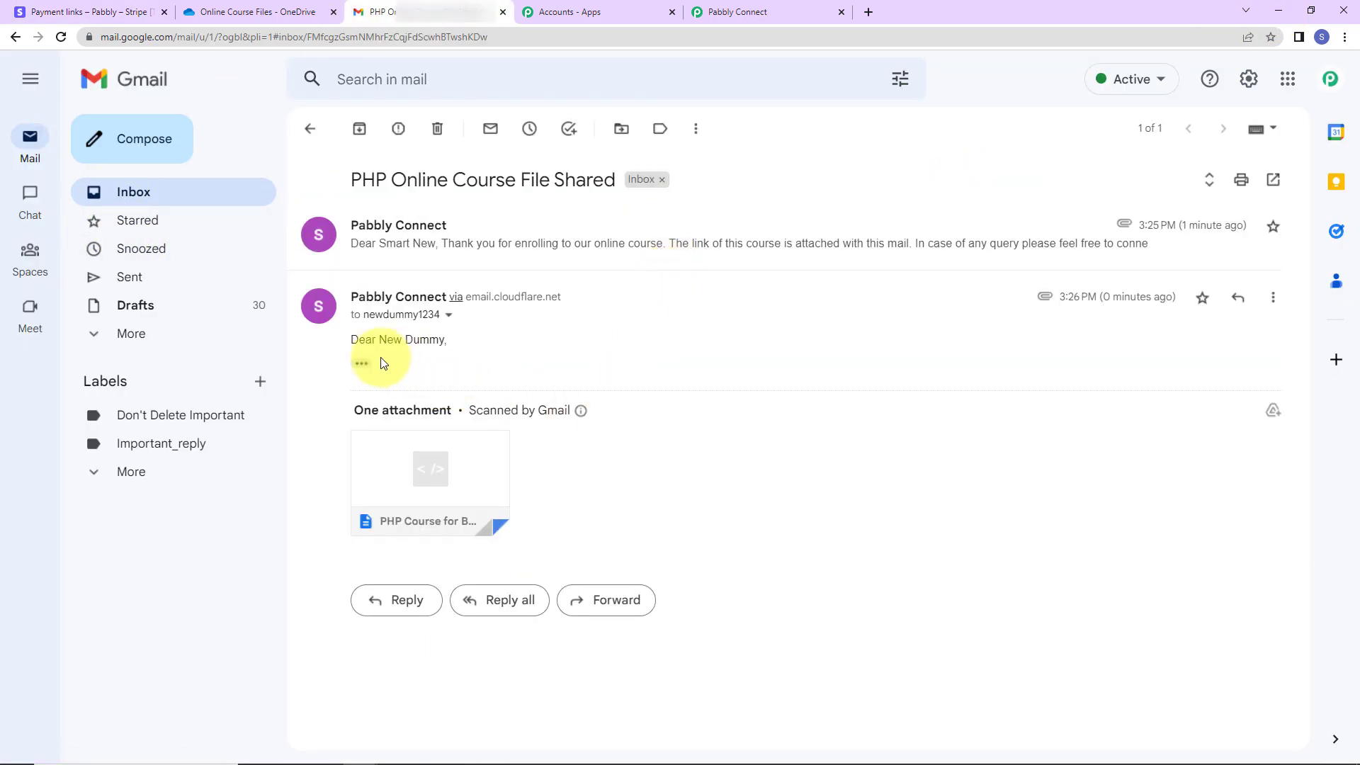
click(361, 363)
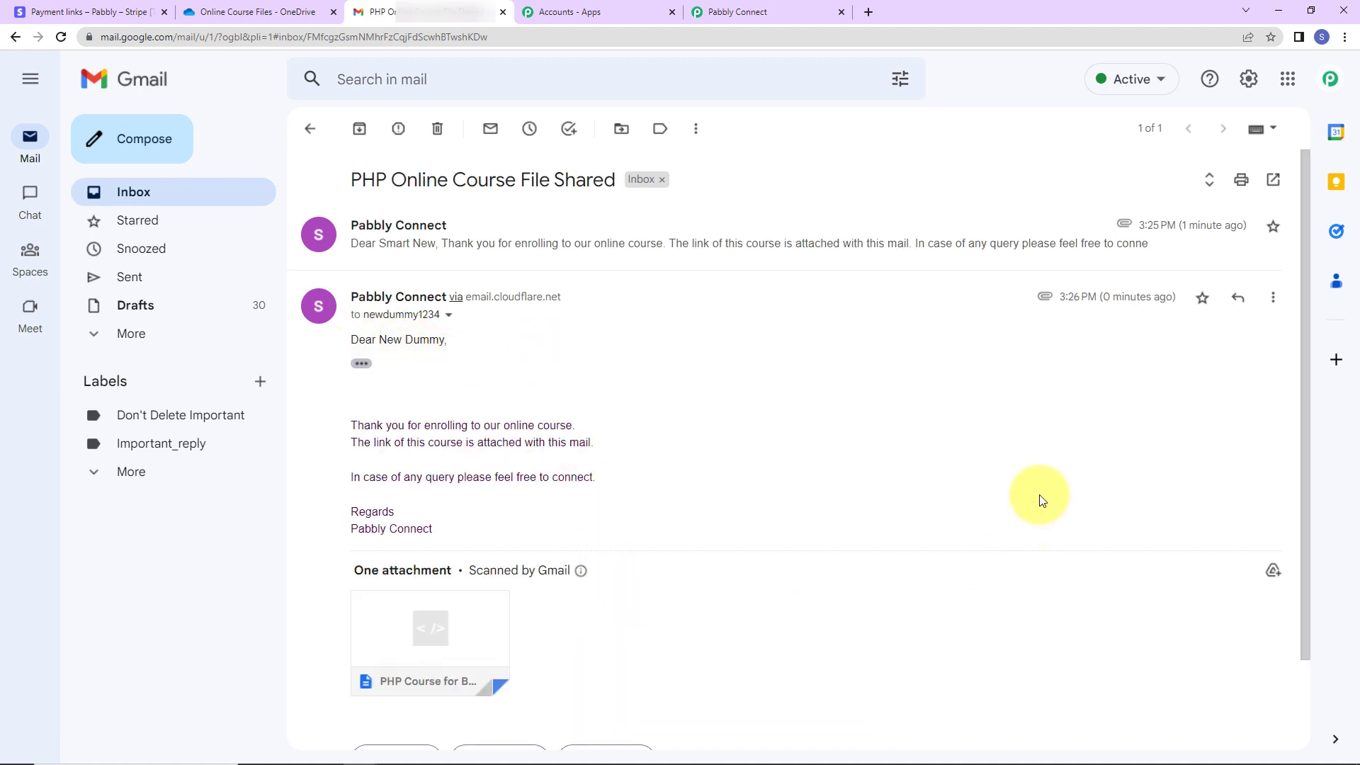
click(736, 12)
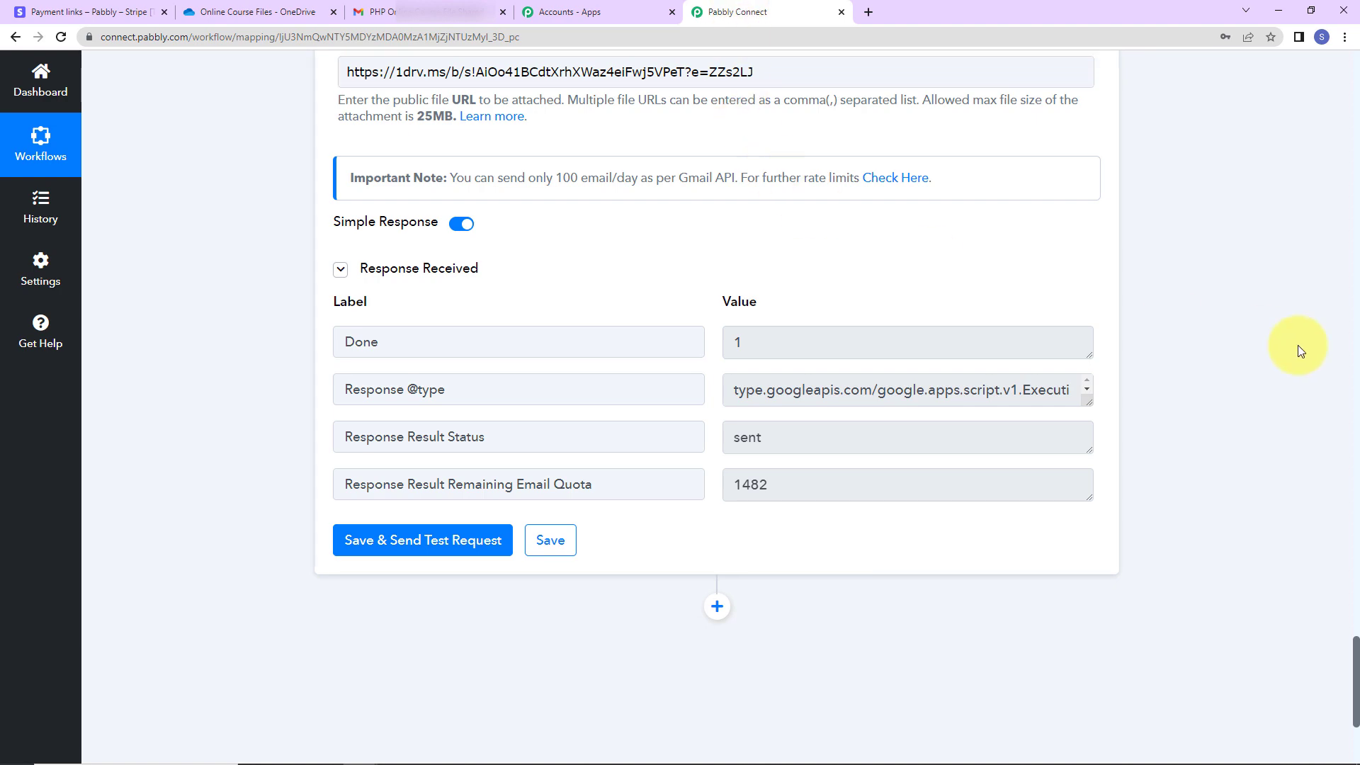
Collapse the New Charge trigger, Retrieve a Payment Intent and Filter by Pabbly steps
drag(1348, 640, 1287, 53)
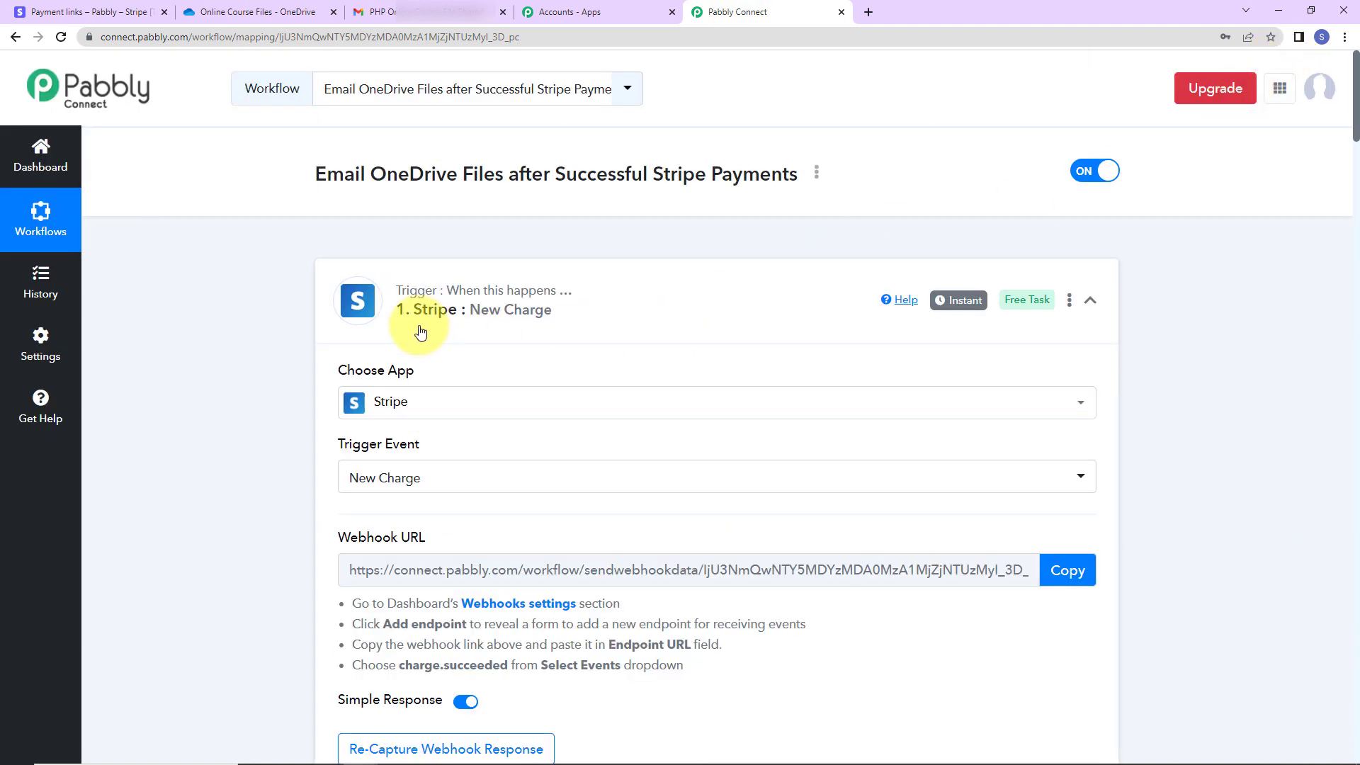
click(1086, 304)
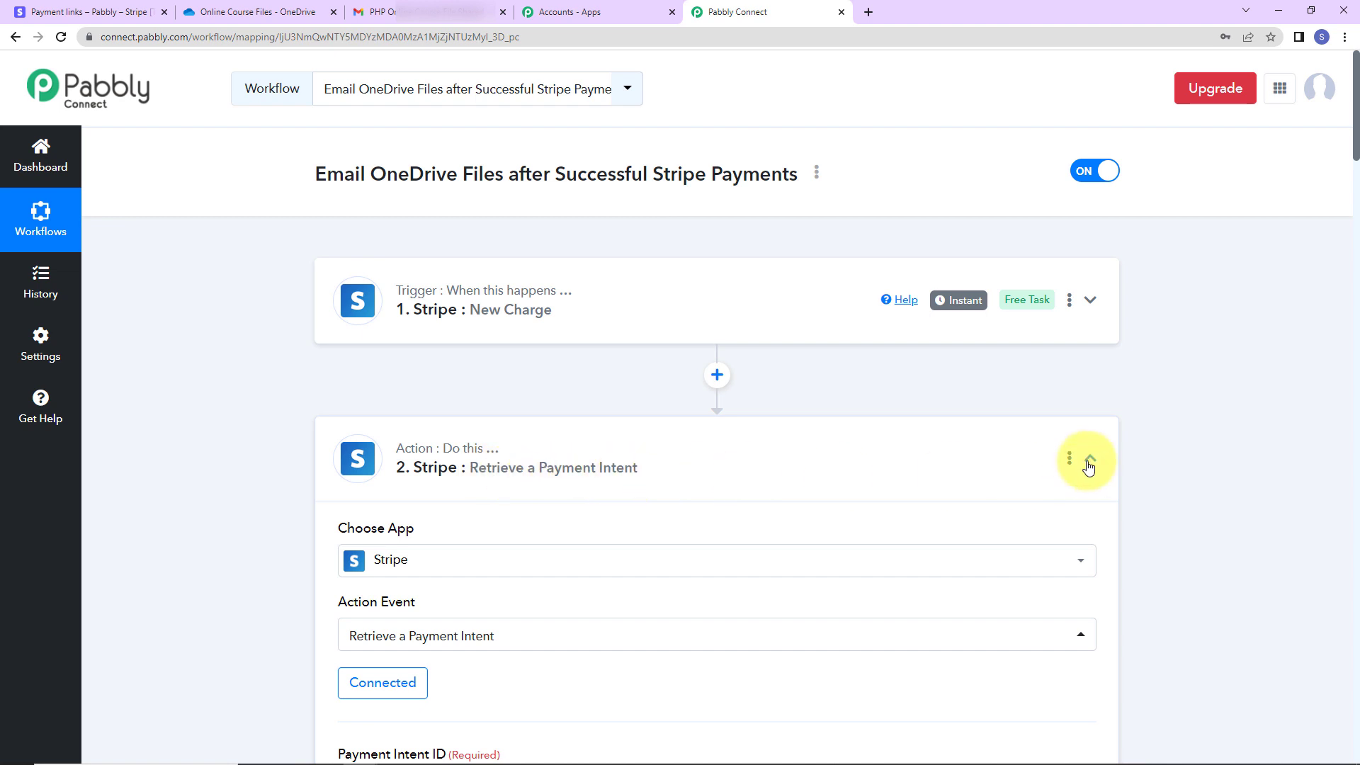
click(1089, 459)
scroll(467, 503, down, 2)
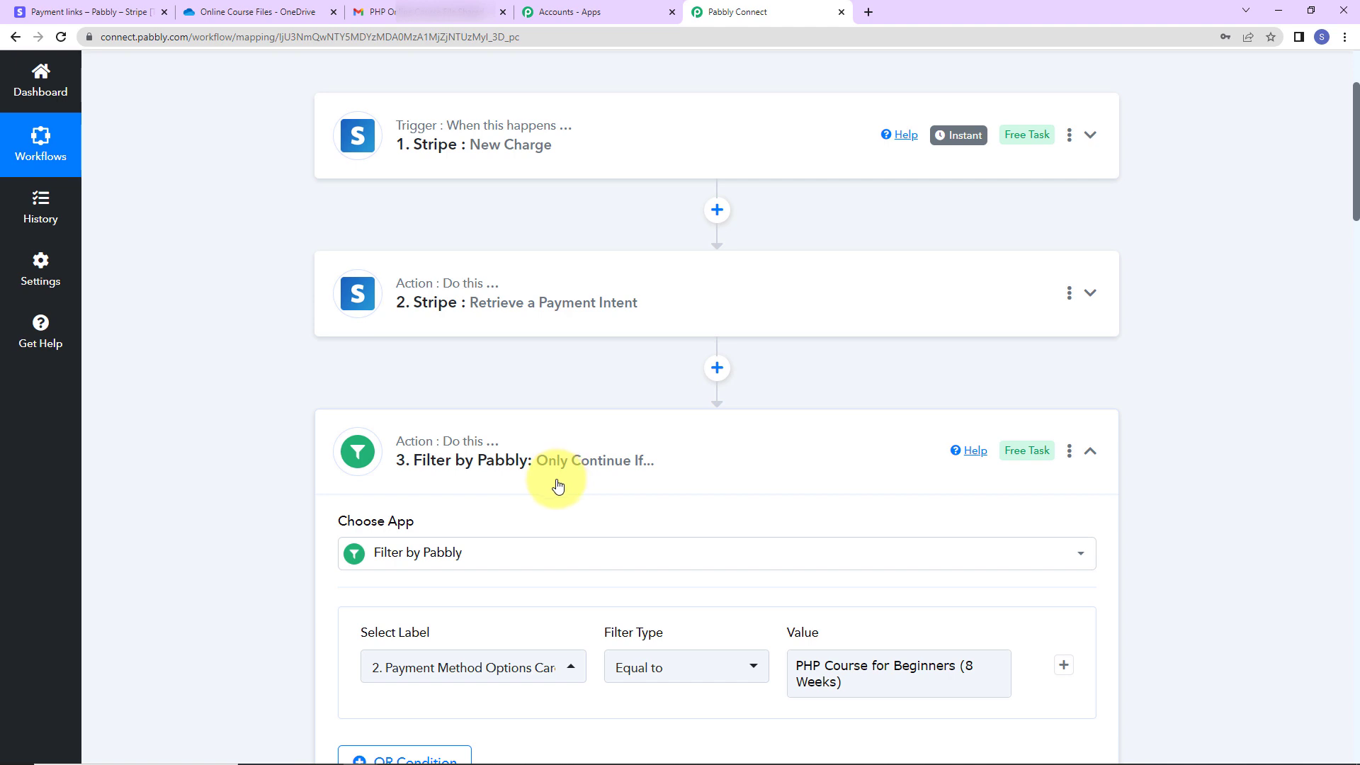
scroll(716, 498, down, 2)
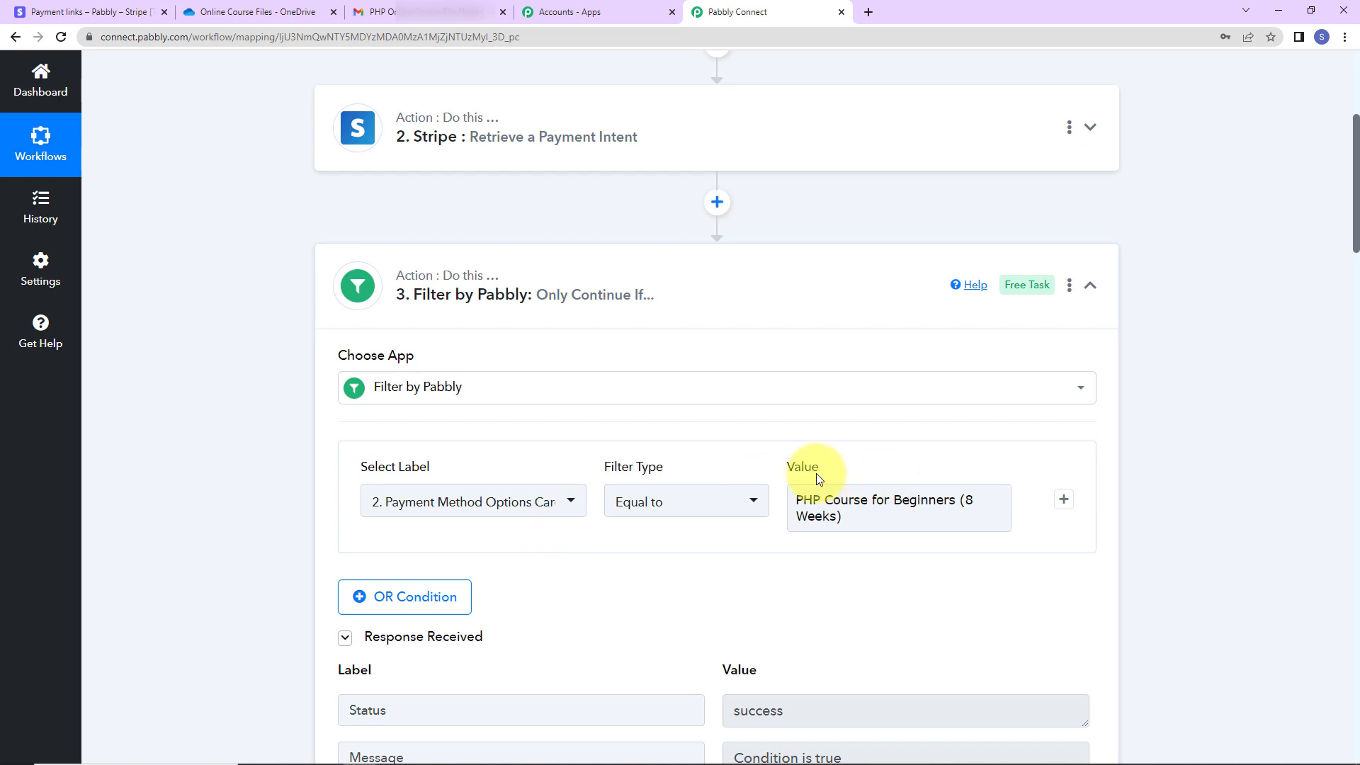
click(976, 502)
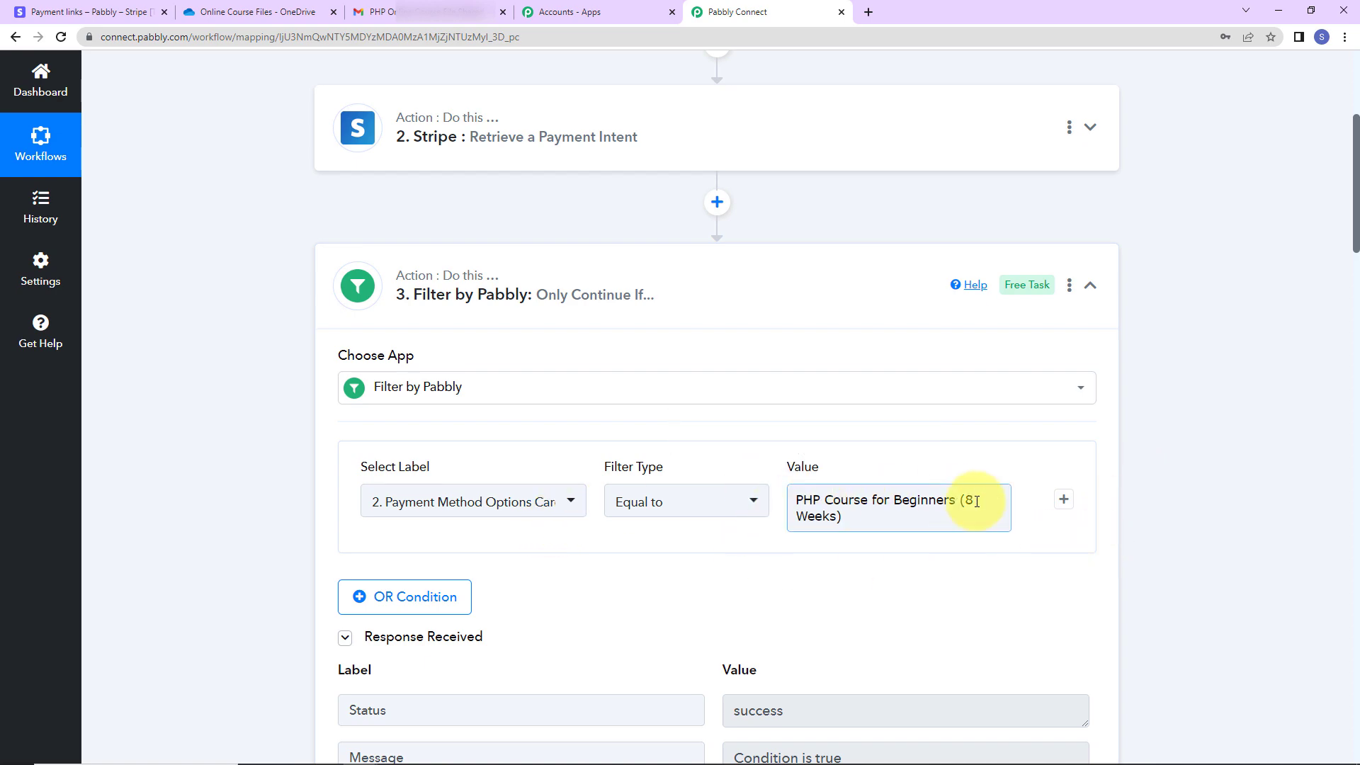
click(1230, 430)
scroll(1230, 429, down, 4)
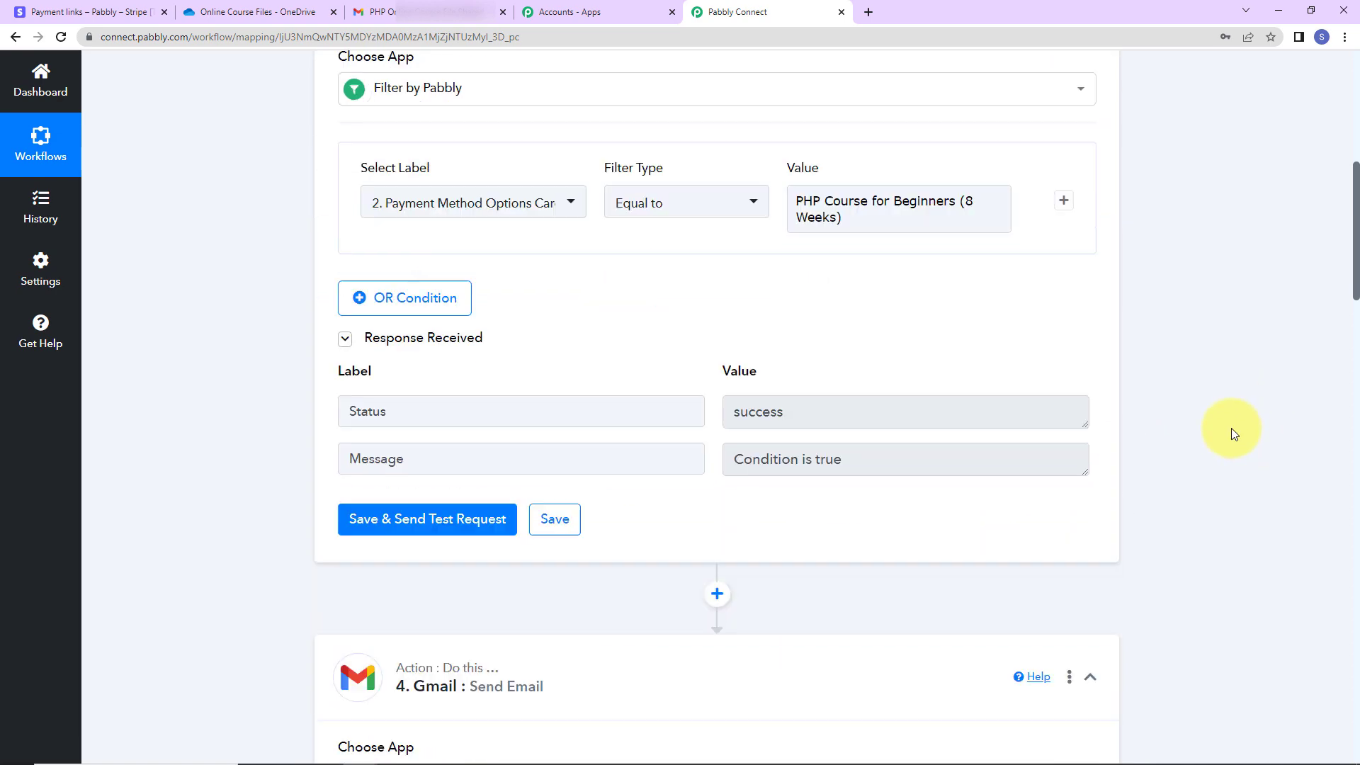
scroll(1013, 405, up, 4)
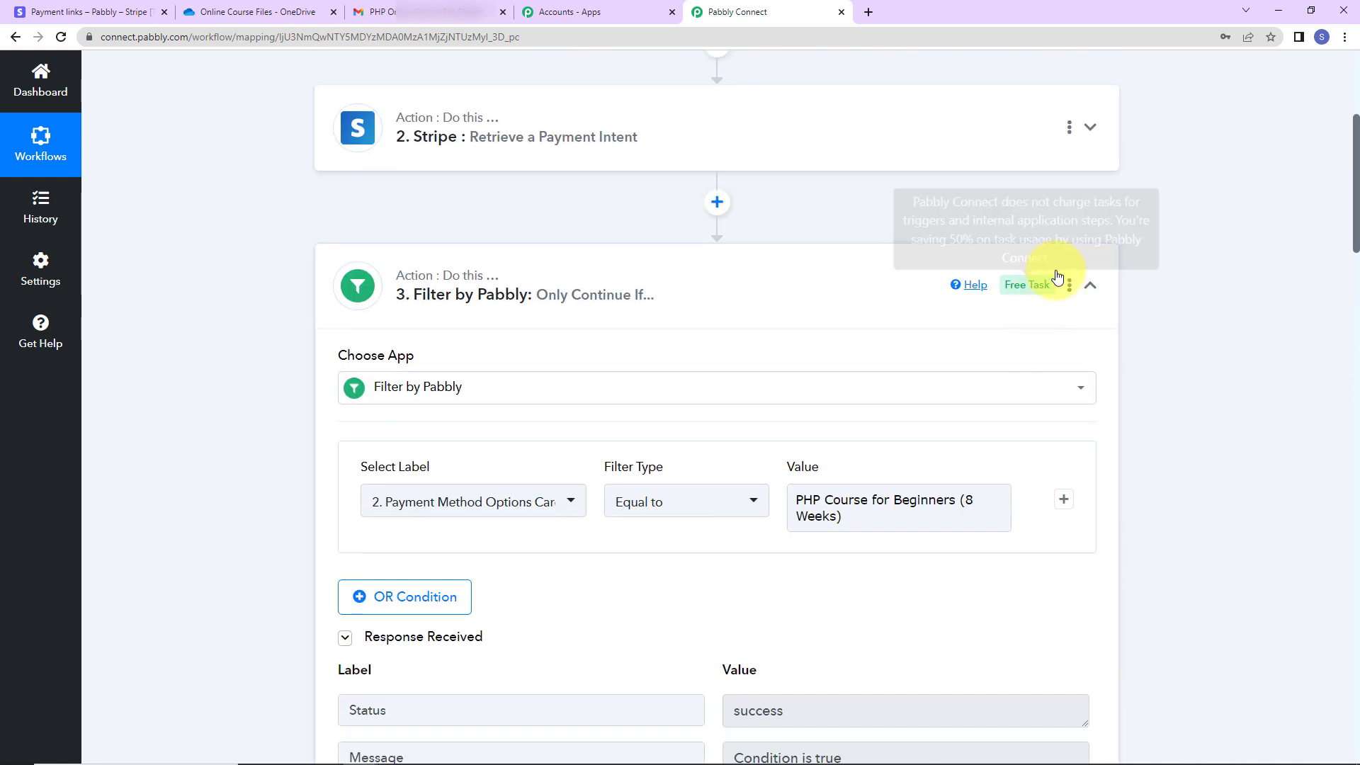
click(1089, 283)
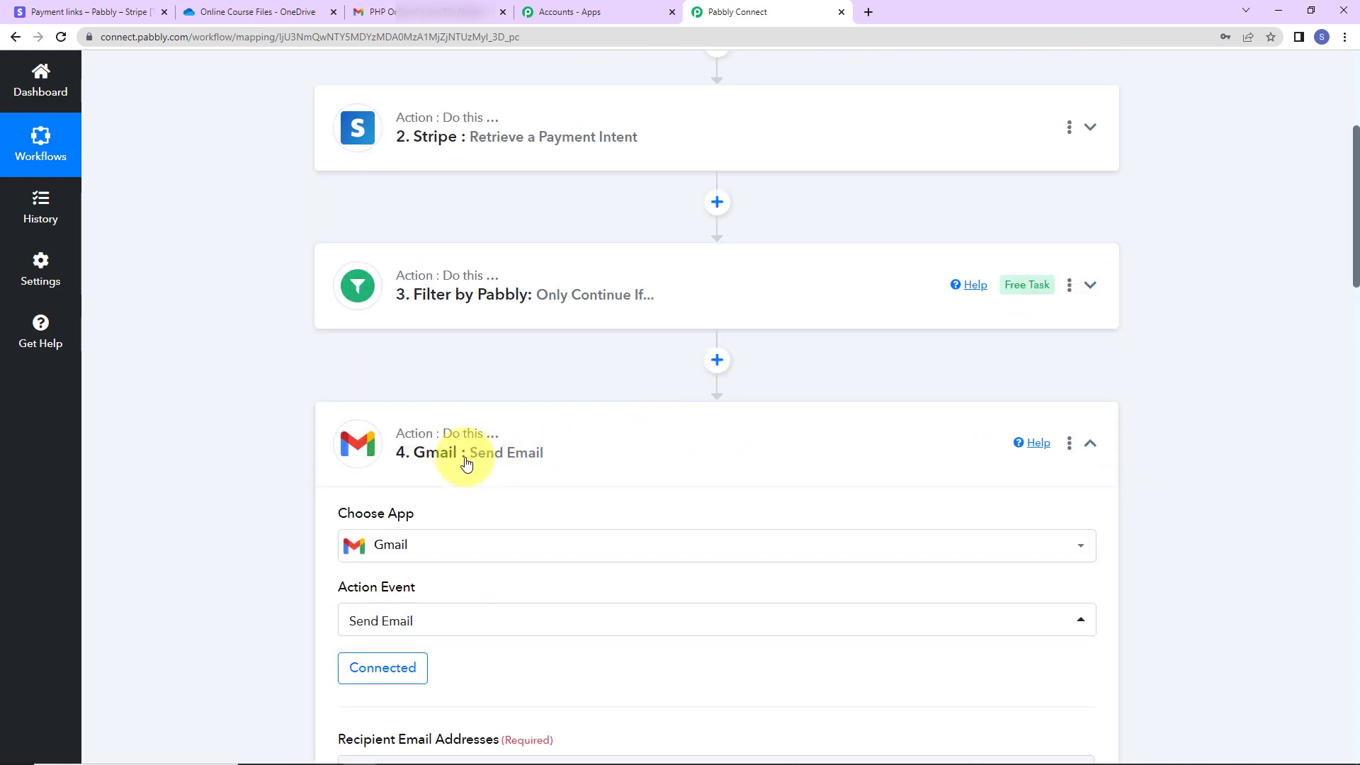